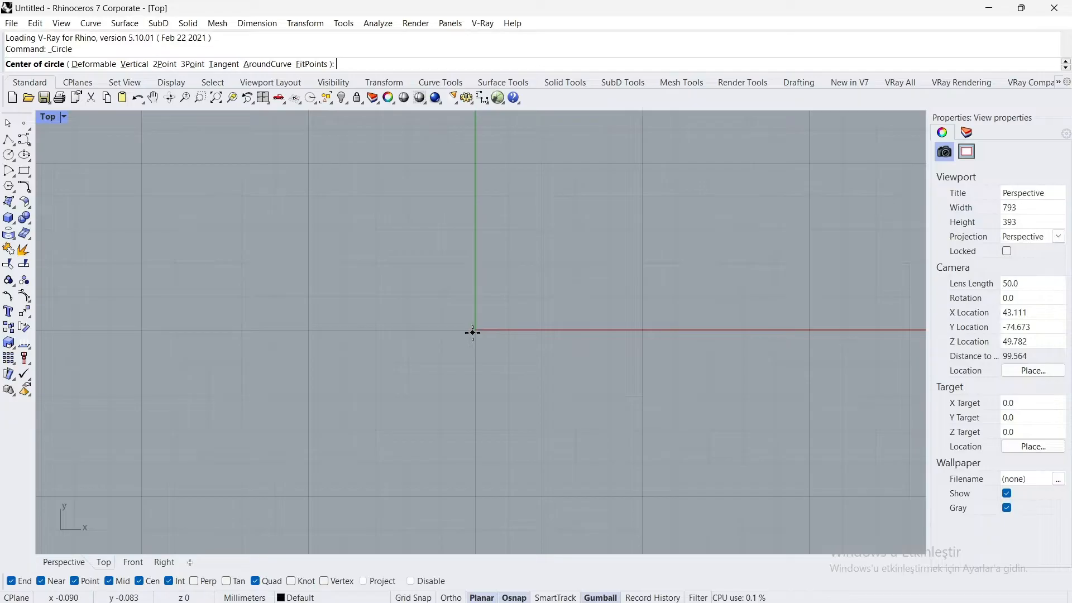
# Step: Draw a circle centred on the origin with a radius of 0.6 mm
pyautogui.write('0')
pyautogui.press('Return')
pyautogui.write('0')
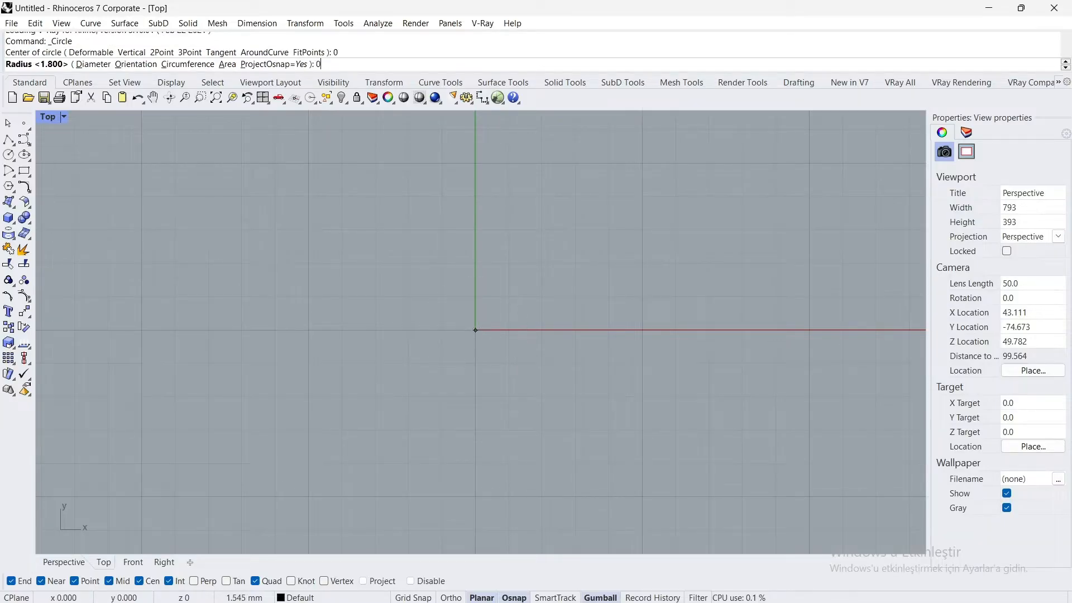
pyautogui.write('.6')
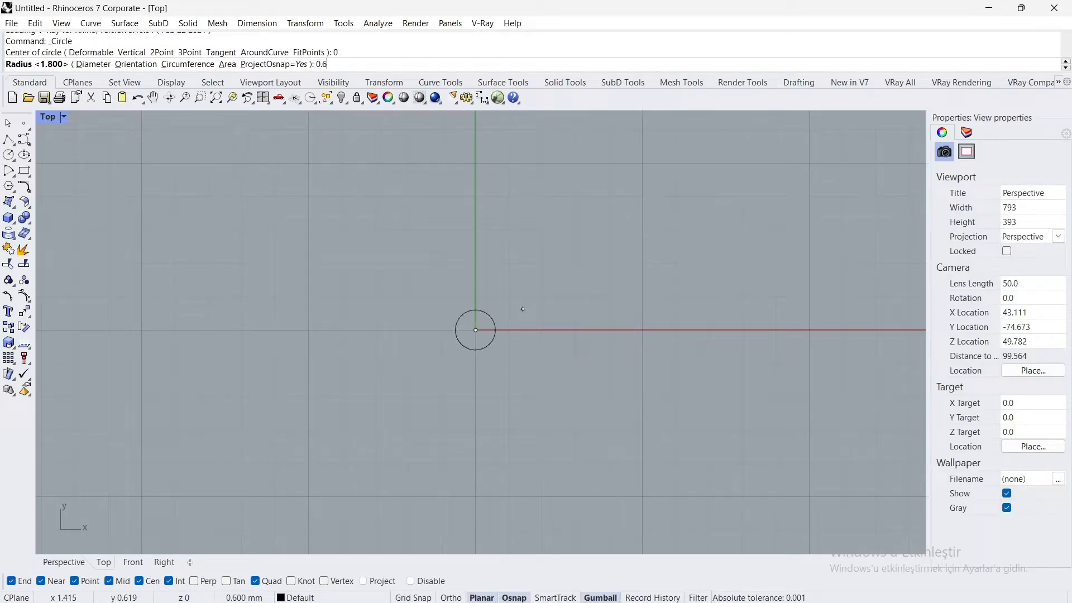
pyautogui.press('Return')
pyautogui.scroll(6, 488, 330)
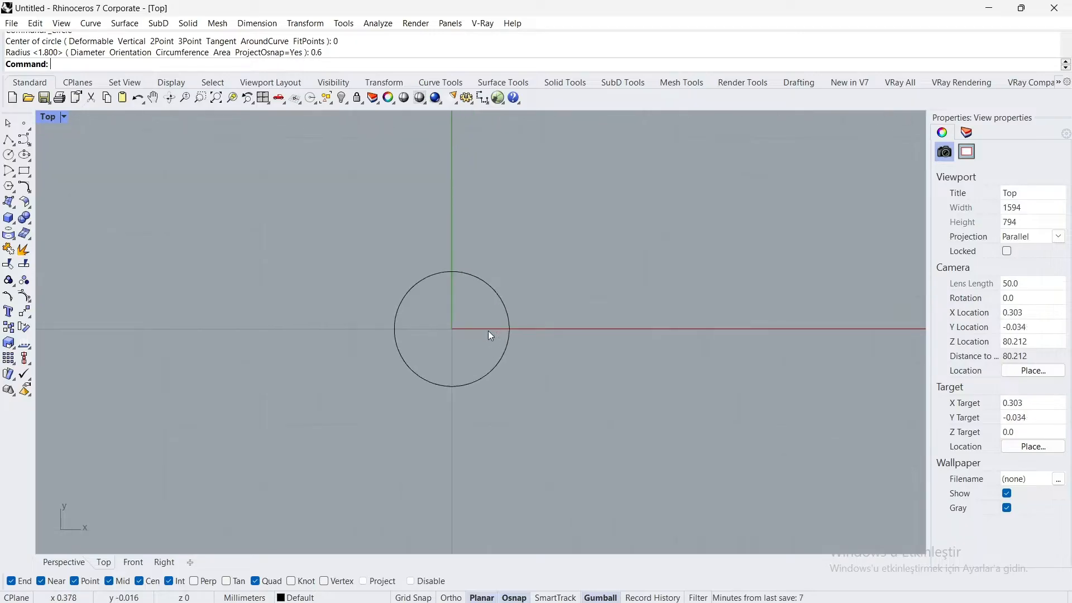
pyautogui.scroll(-5, 480, 324)
# Step: Draw a second, concentric circle at the origin with a radius of 1.8 mm
pyautogui.click(9, 154)
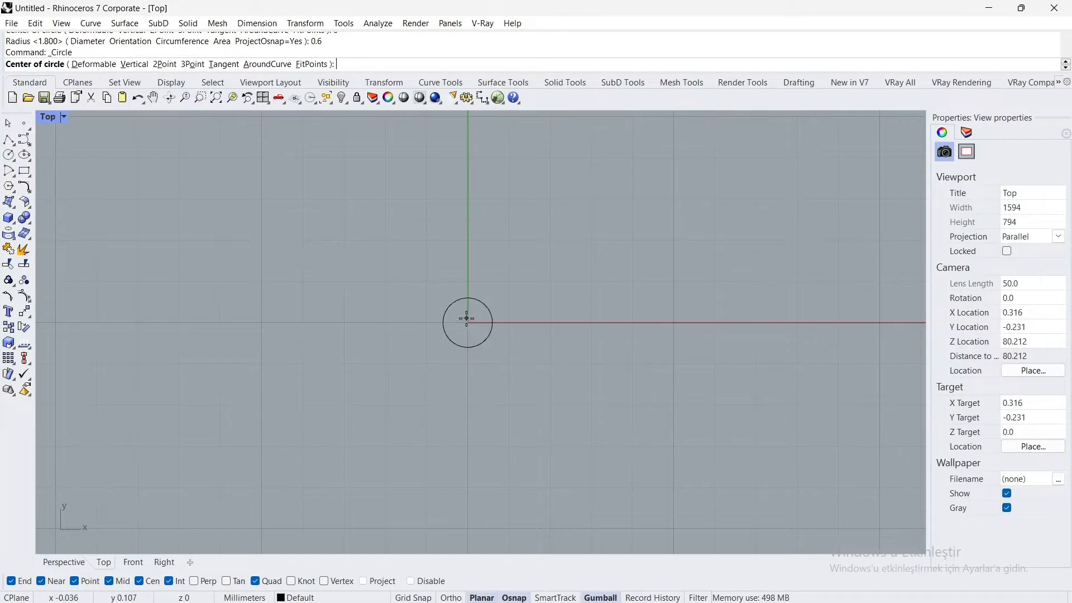
pyautogui.write('0')
pyautogui.press('Return')
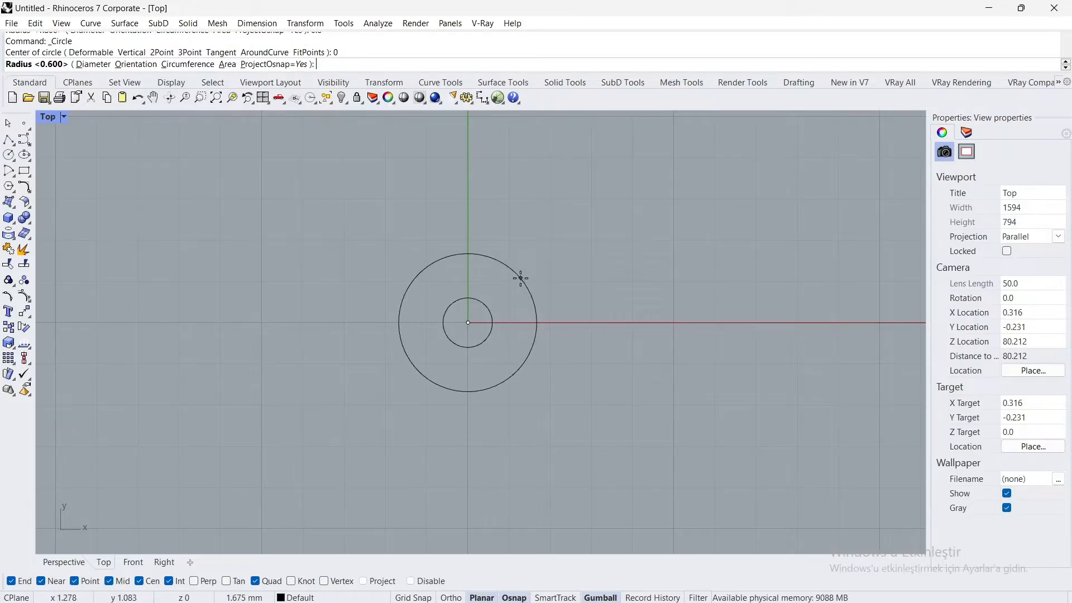
pyautogui.write('1.8')
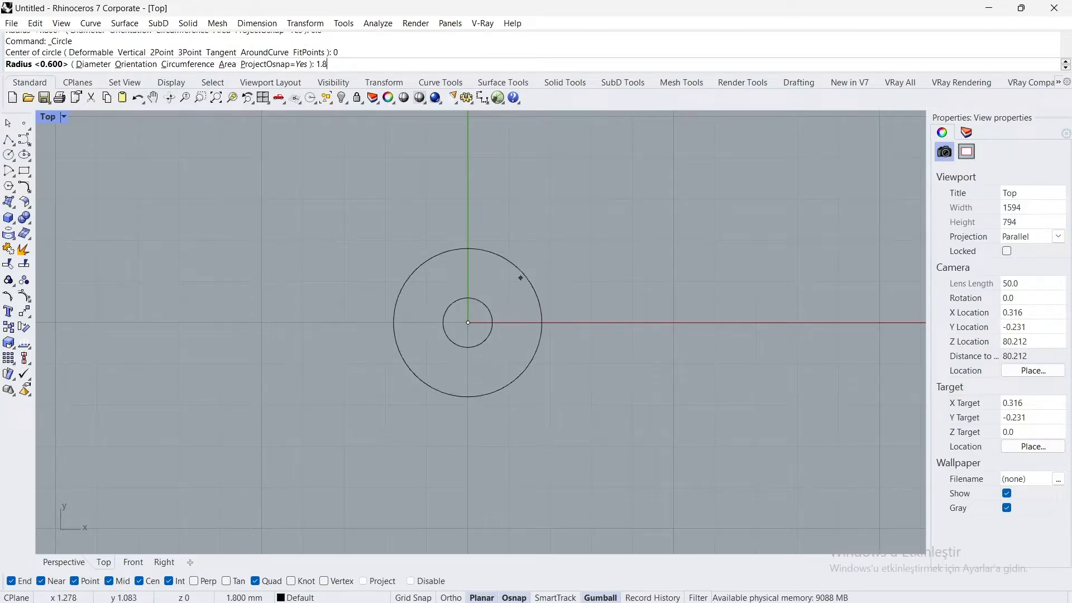
pyautogui.press('Return')
pyautogui.scroll(-3, 522, 268)
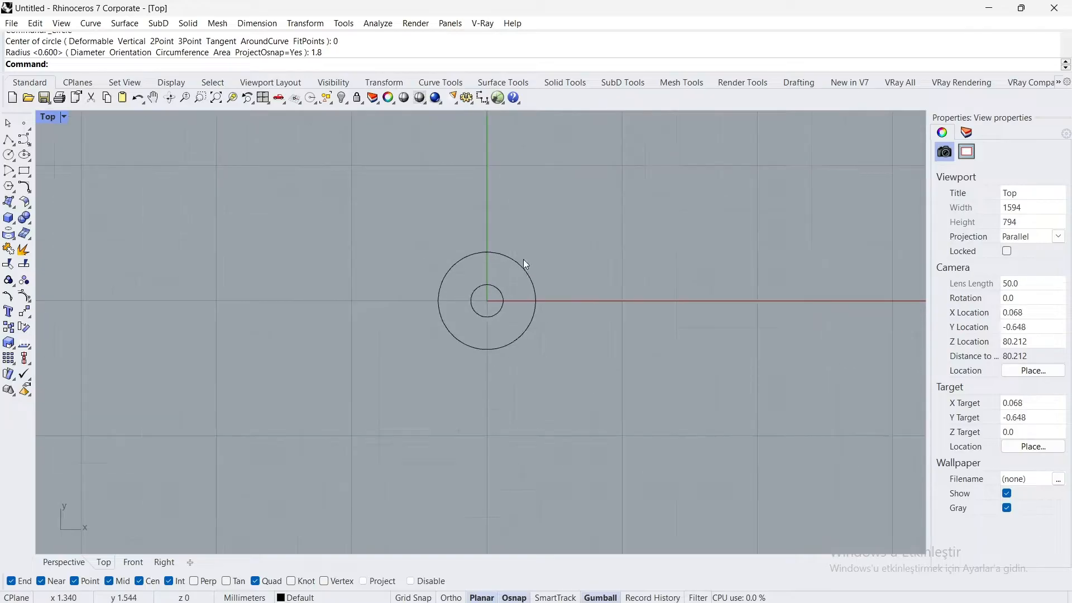
pyautogui.scroll(4, 513, 316)
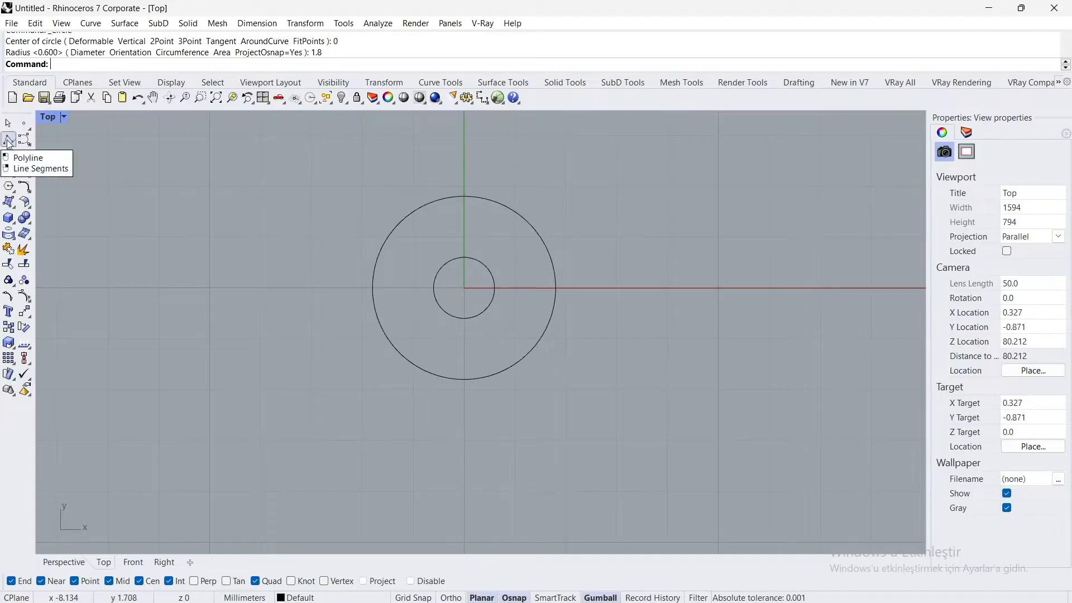
# Step: Draw a line from the origin along the positive X axis, ending beyond the outer circle
pyautogui.write('li')
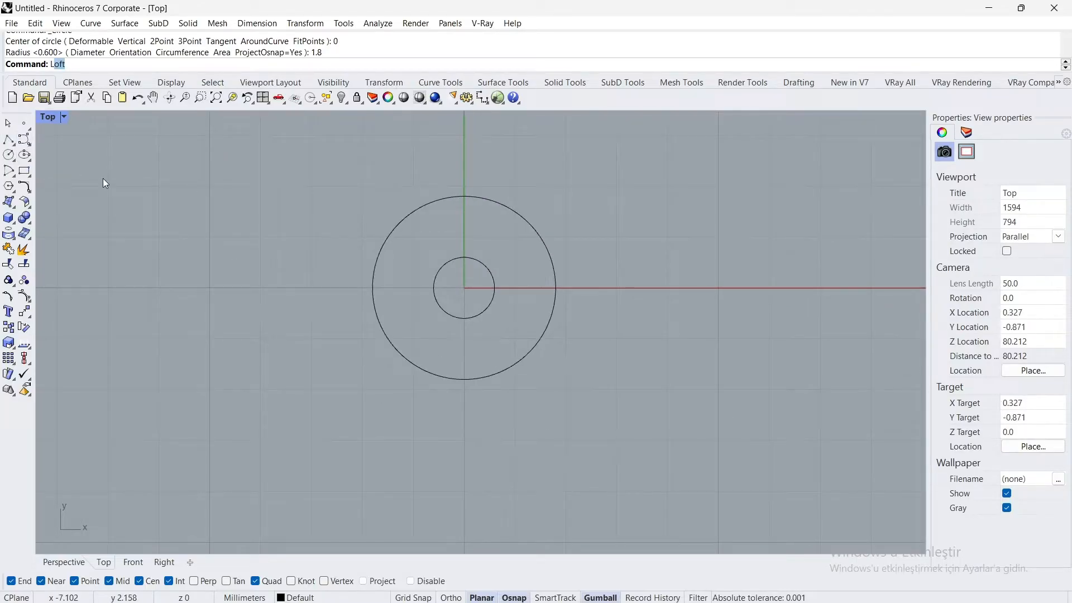
pyautogui.press('Return')
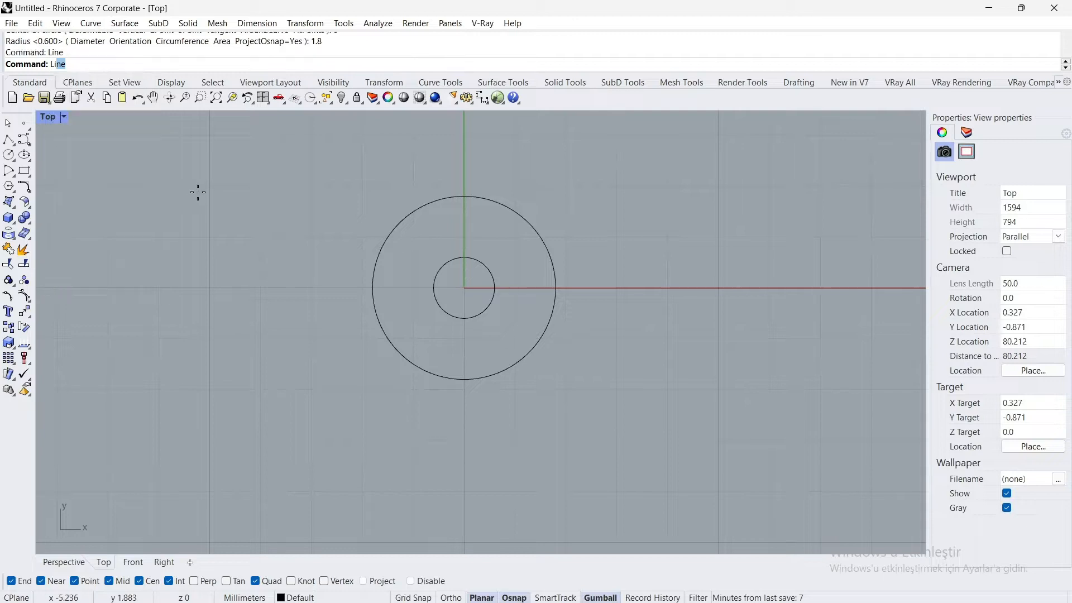
pyautogui.write('0')
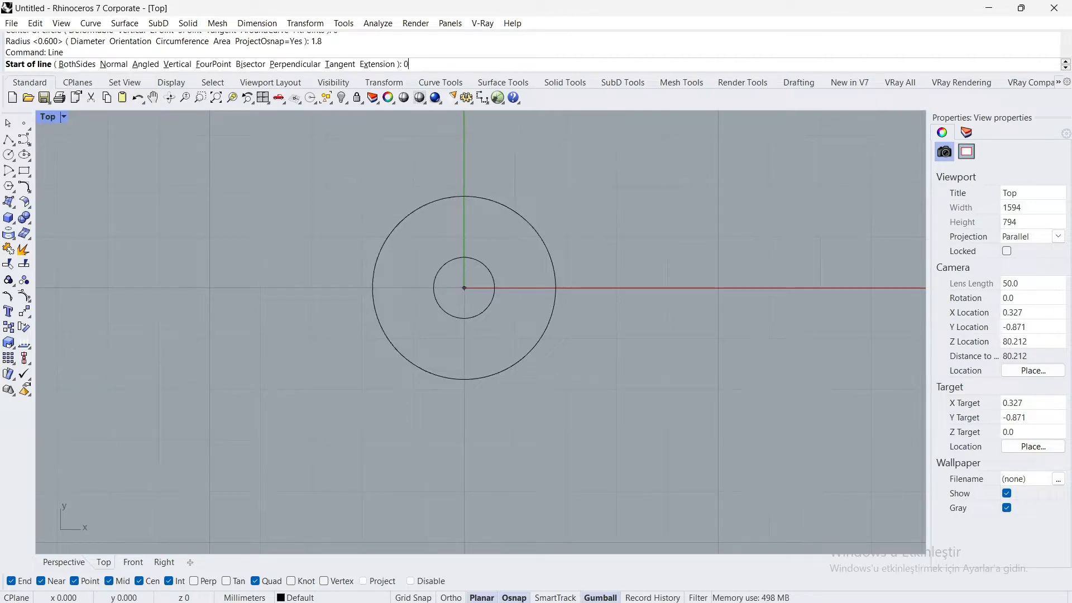
pyautogui.press('Return')
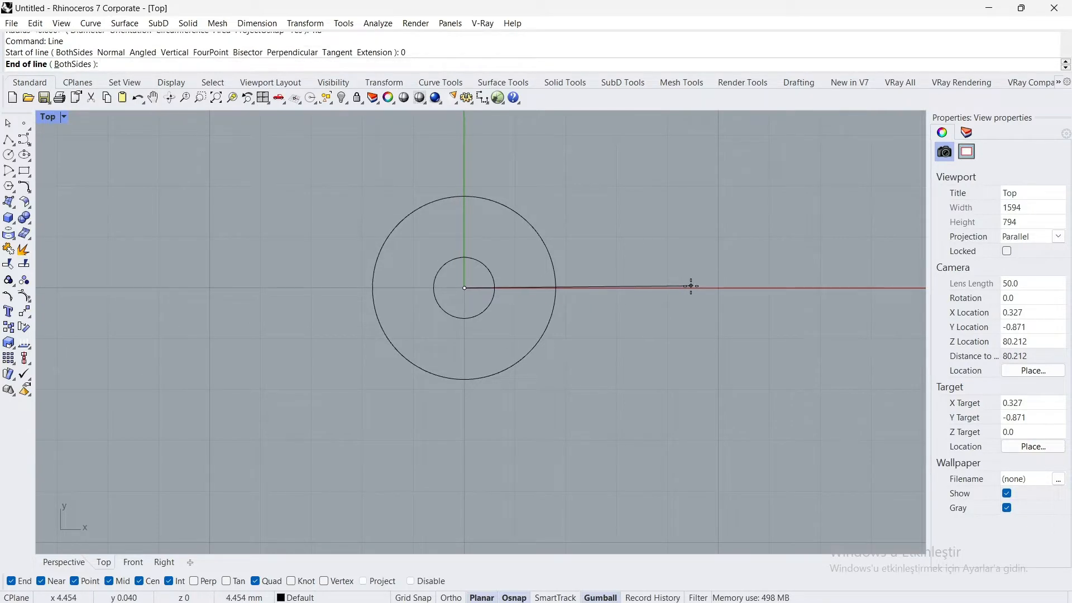
pyautogui.click(669, 288)
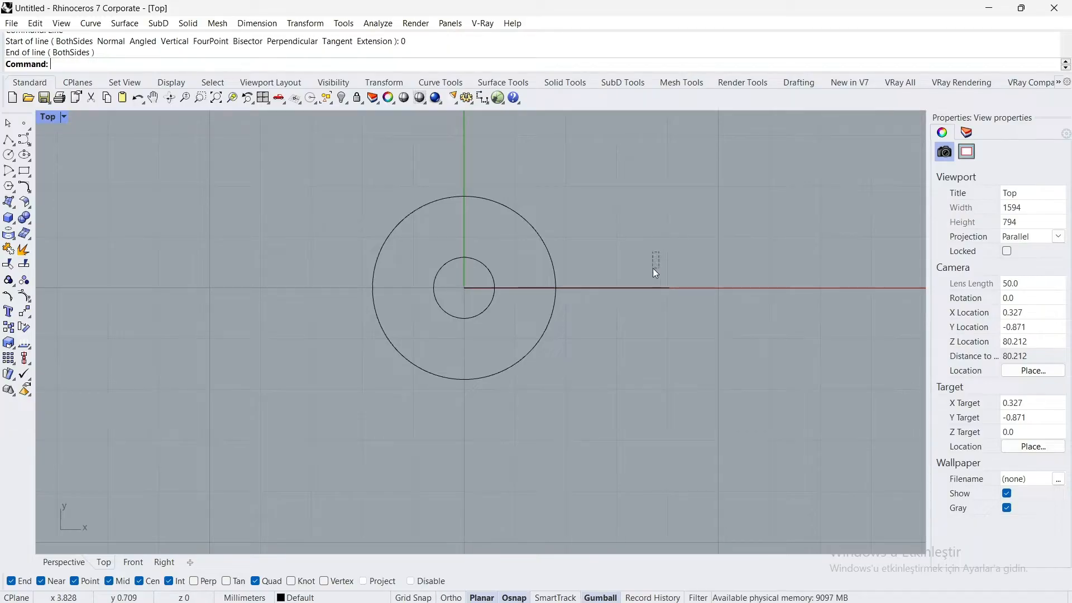
# Step: Polar-array the line around the origin with 19 items over 360 degrees
pyautogui.click(632, 288)
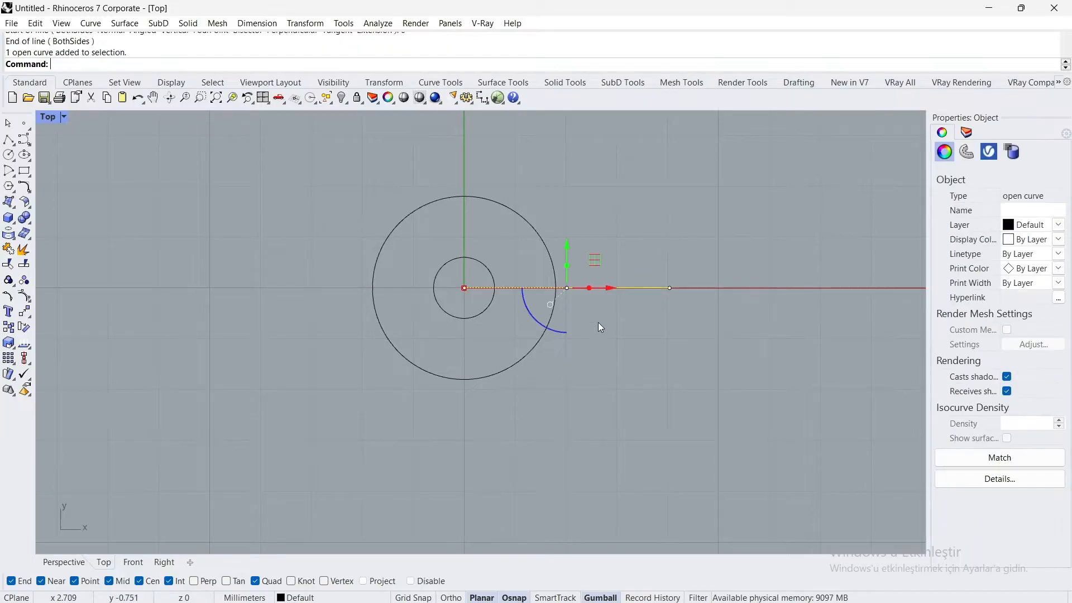
pyautogui.click(14, 364)
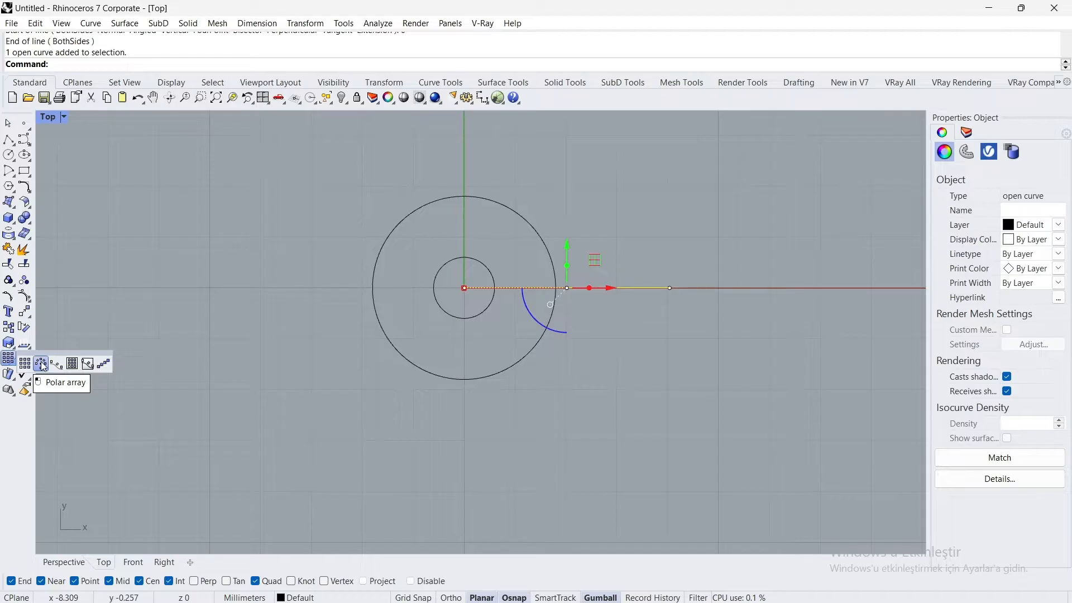
pyautogui.click(40, 364)
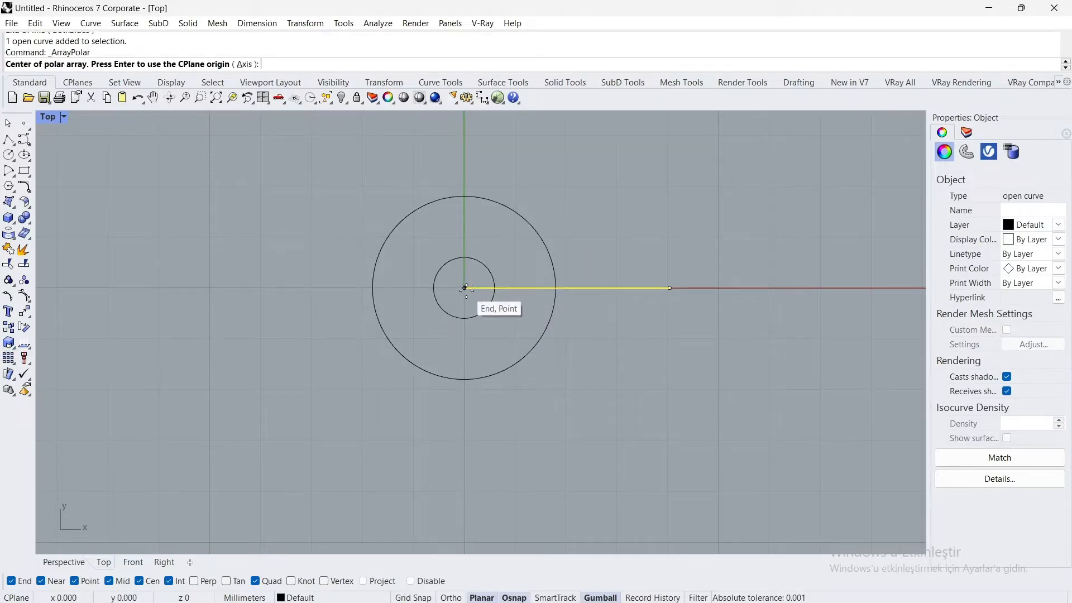
pyautogui.click(465, 288)
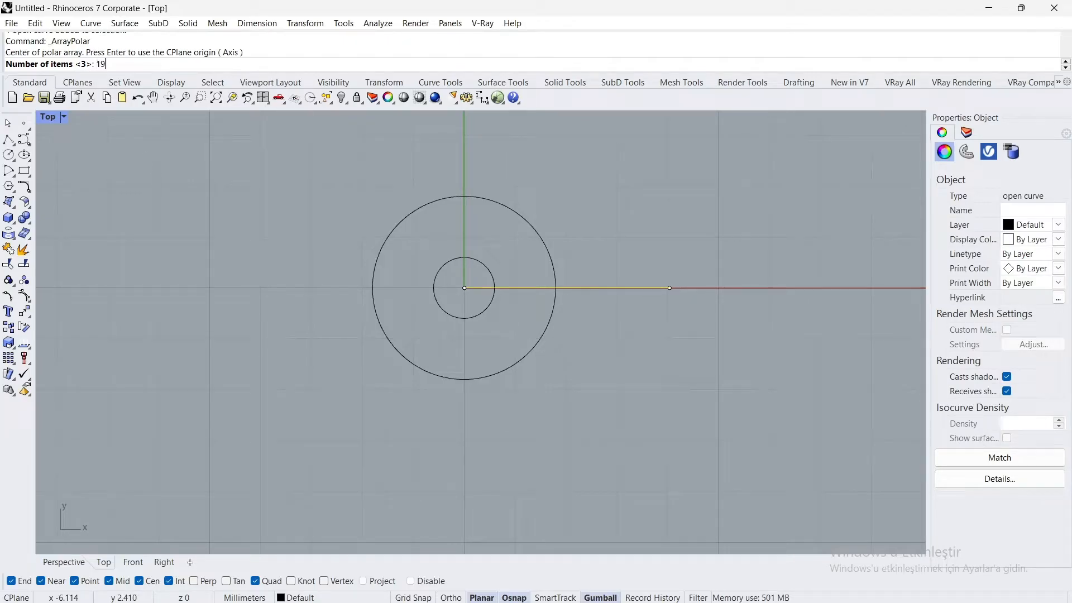
pyautogui.press('Return')
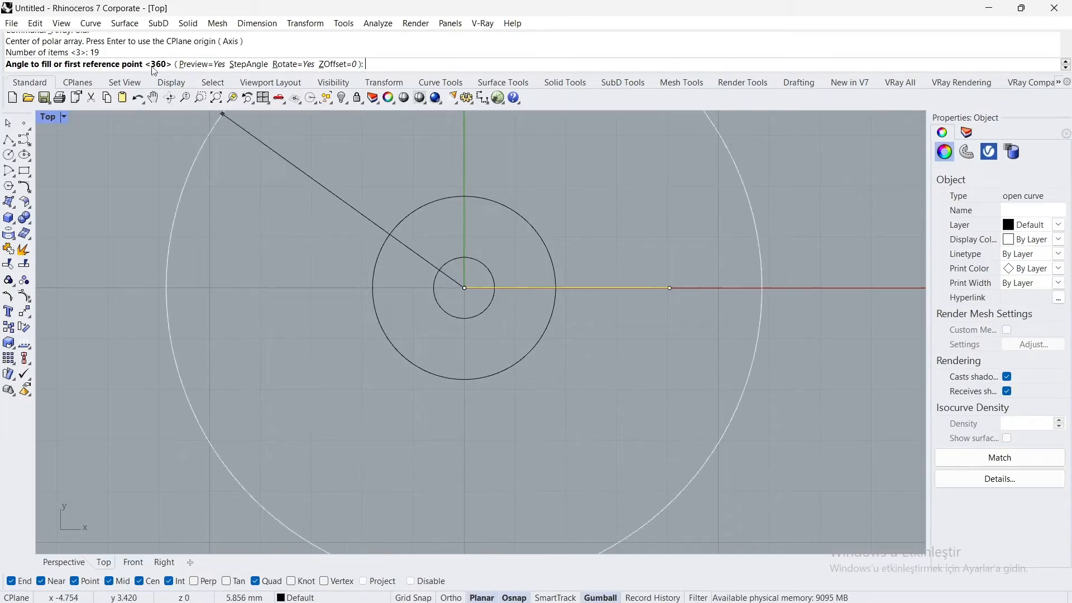
pyautogui.press('Return')
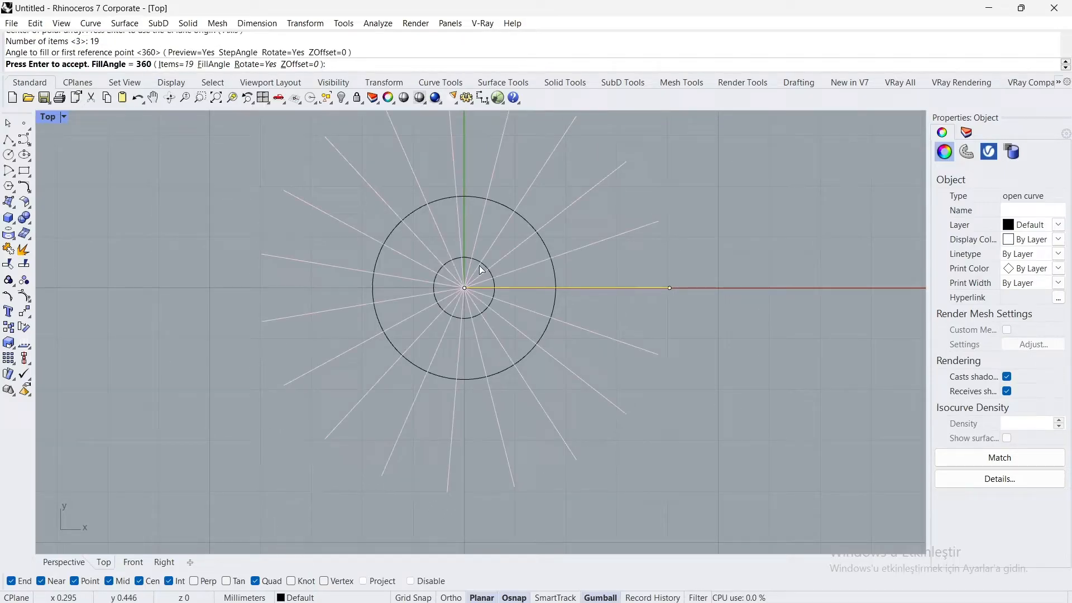
pyautogui.press('Return')
pyautogui.click(634, 253)
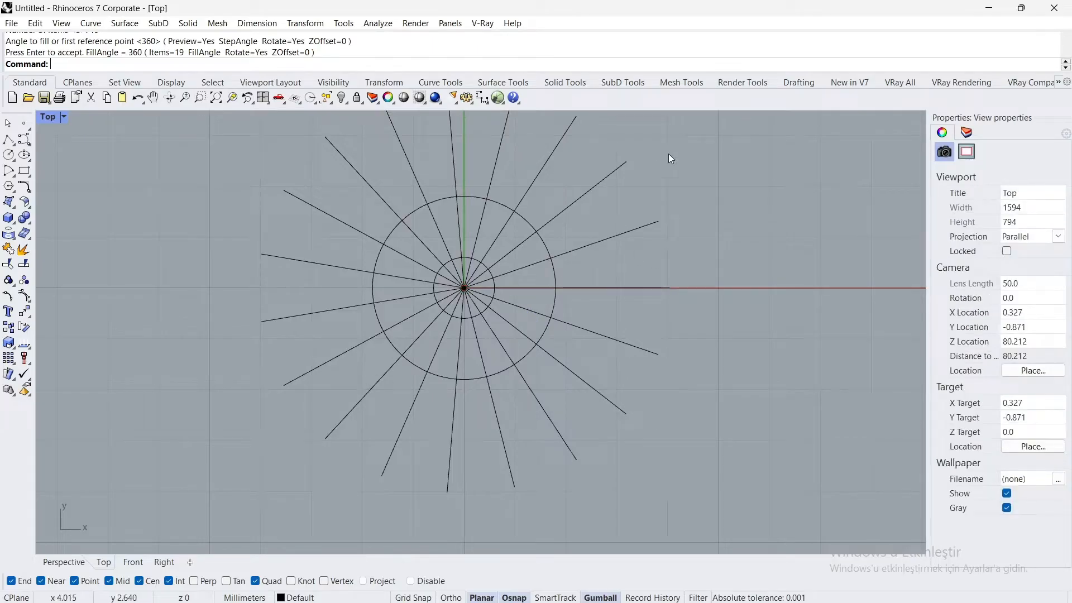
# Step: Trim the circles and radial lines around the first sector above the positive X axis, isolating one wedge outline between both circles
pyautogui.moveTo(695, 152); pyautogui.dragTo(240, 444)
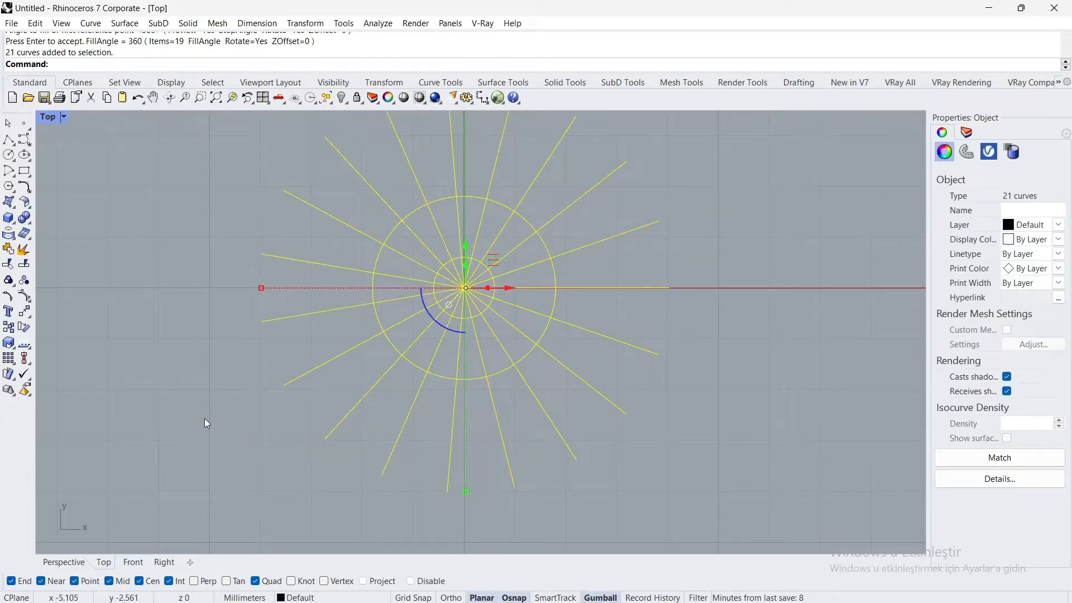
pyautogui.write('Trim')
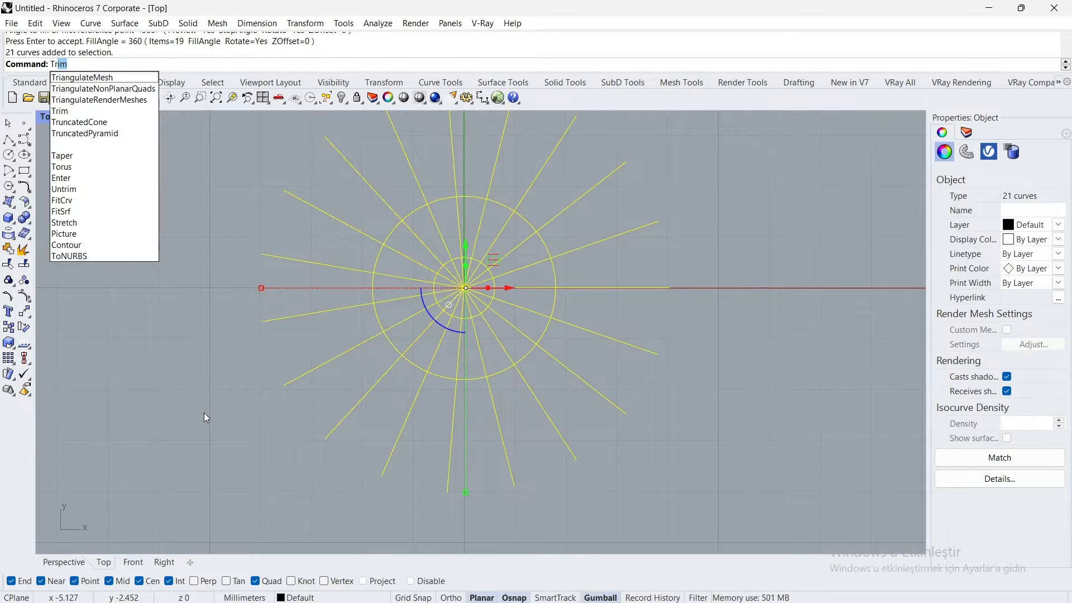
pyautogui.press('Return')
pyautogui.scroll(3, 530, 301)
pyautogui.click(574, 306)
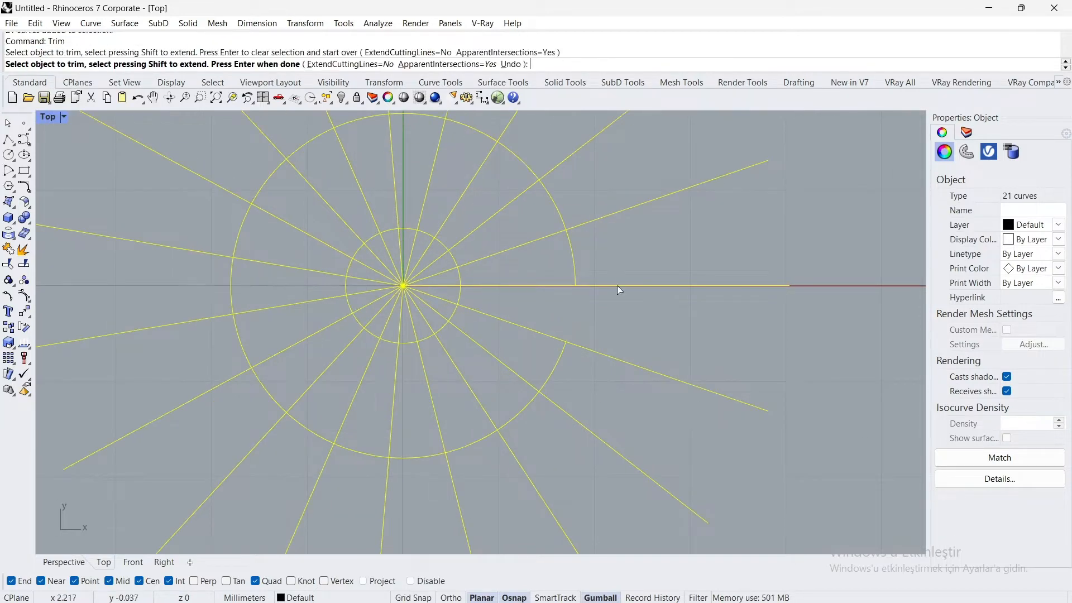
pyautogui.click(624, 280)
pyautogui.click(609, 230)
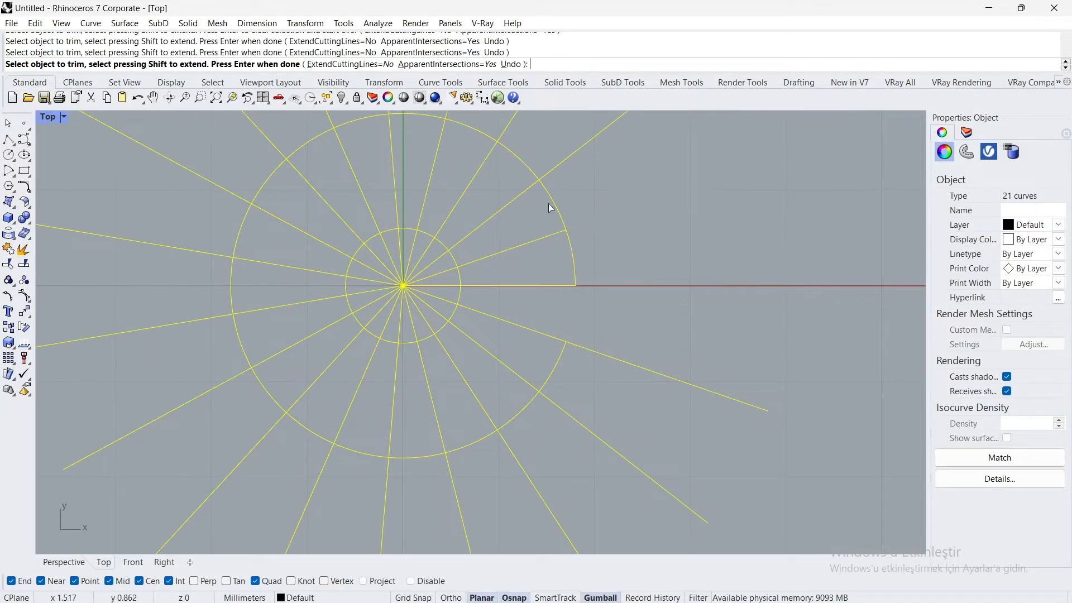
pyautogui.click(556, 204)
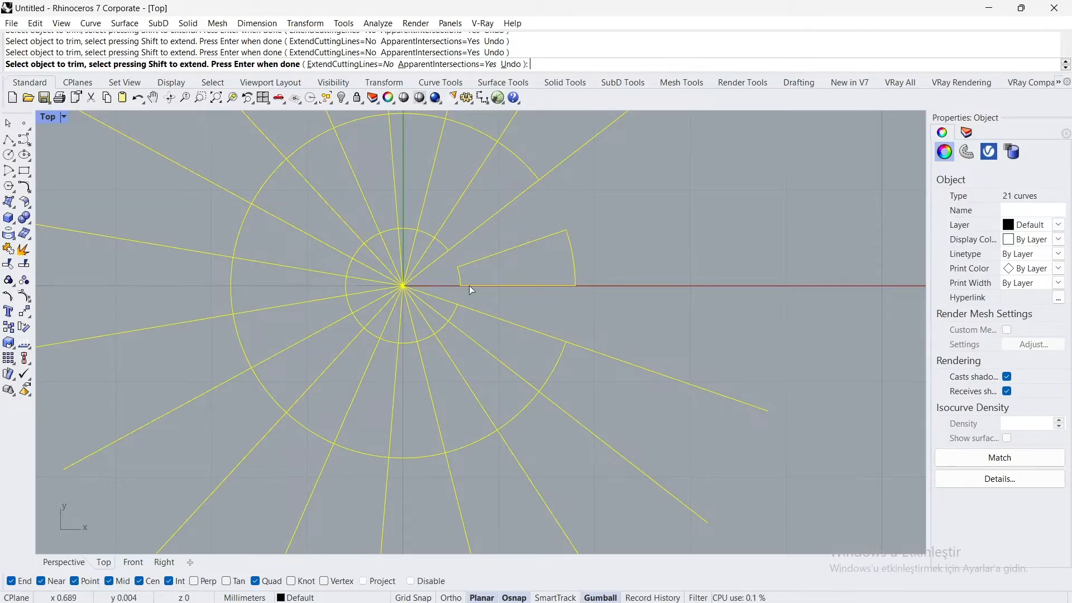
pyautogui.press('Return')
pyautogui.press('Escape')
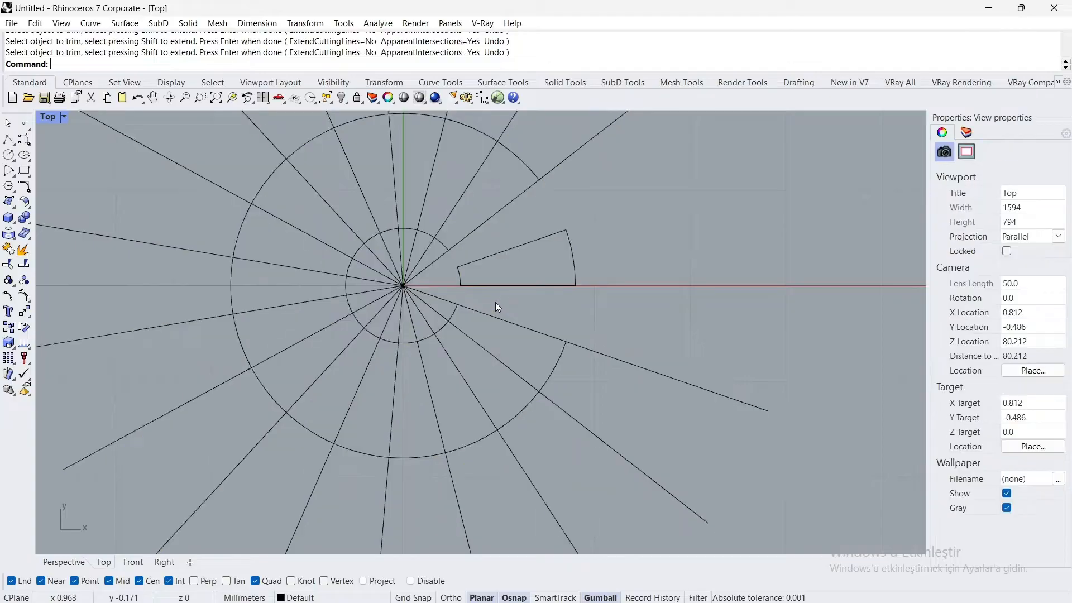
# Step: Delete the leftover radial lines and circle arcs, keeping only the wedge outline
pyautogui.scroll(-3, 547, 305)
pyautogui.moveTo(446, 349); pyautogui.dragTo(277, 439)
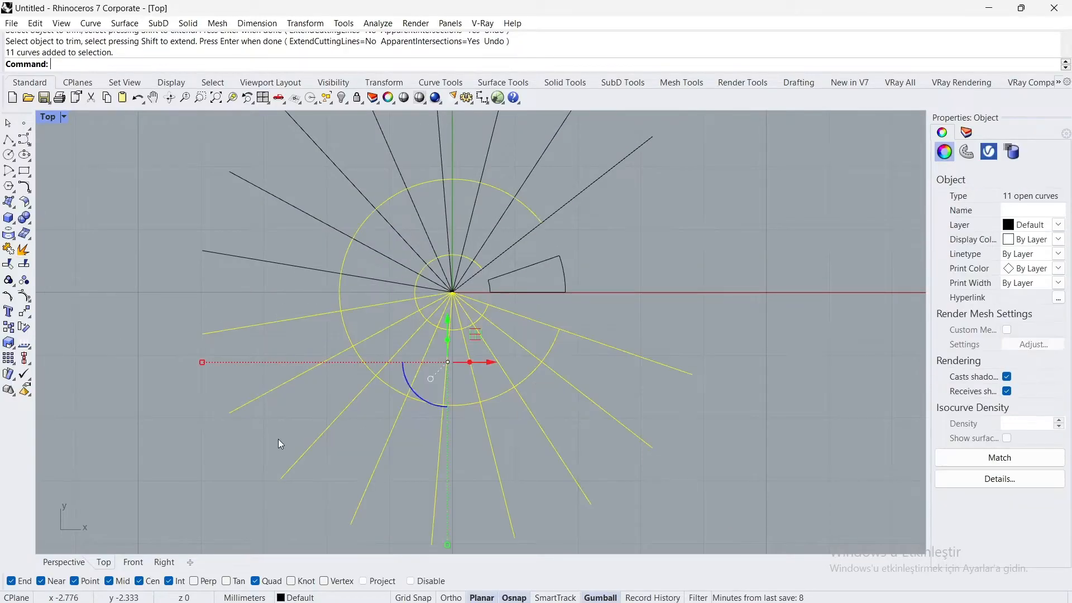
pyautogui.press('Delete')
pyautogui.moveTo(427, 220); pyautogui.dragTo(323, 342)
pyautogui.press('Delete')
pyautogui.press('Delete')
# Step: Join the four curves of the wedge outline into one closed curve
pyautogui.moveTo(614, 189); pyautogui.dragTo(416, 369)
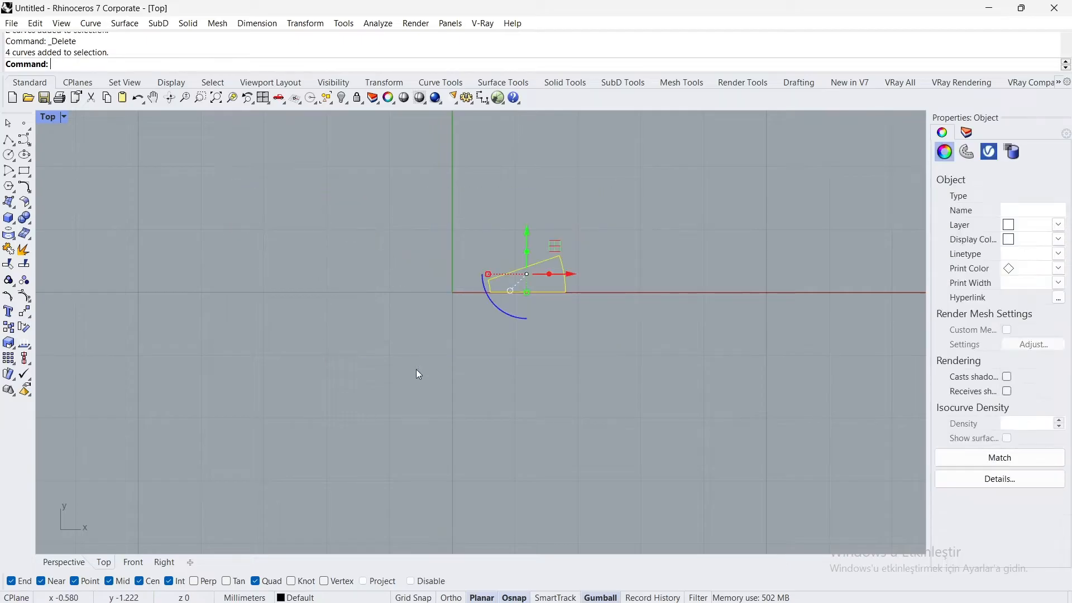
pyautogui.write('Join')
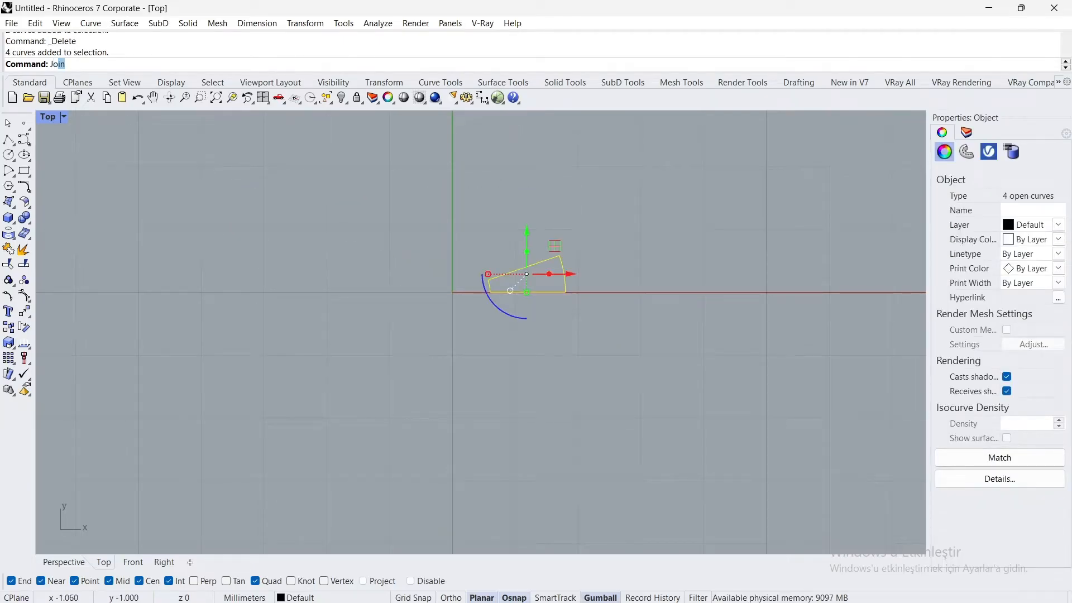
pyautogui.press('Return')
pyautogui.click(601, 238)
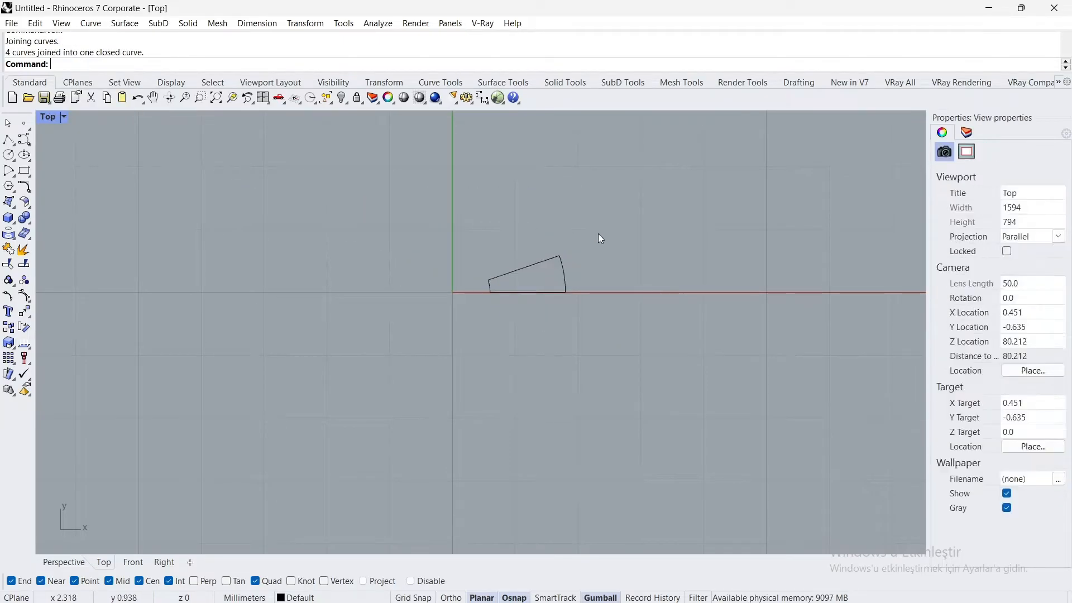
# Step: Create a planar surface from the closed wedge curve in the maximized Perspective view
pyautogui.doubleClick(49, 117)
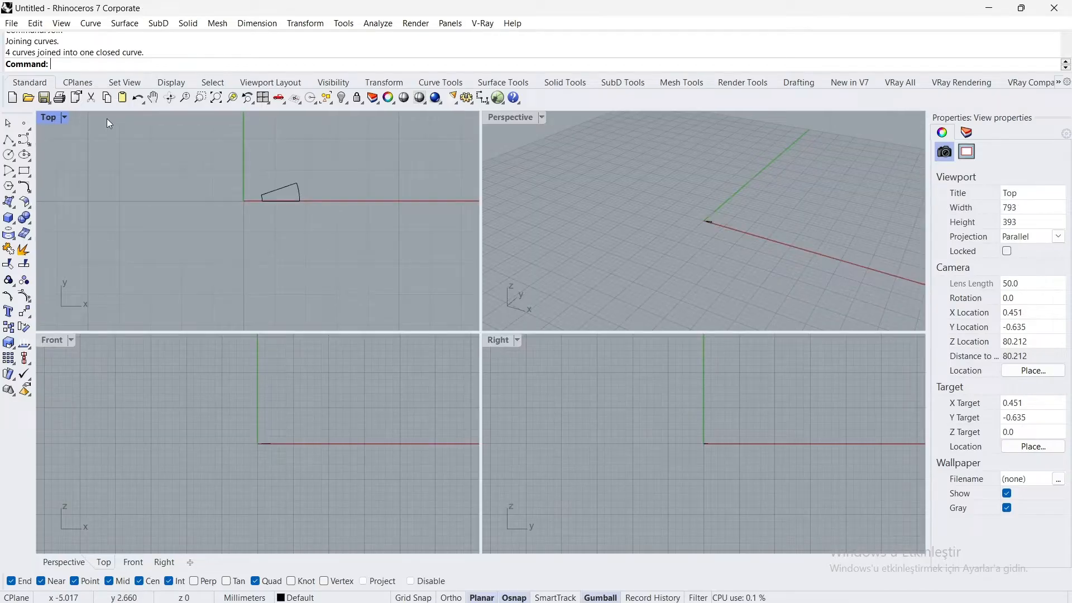
pyautogui.doubleClick(508, 119)
pyautogui.scroll(5, 502, 335)
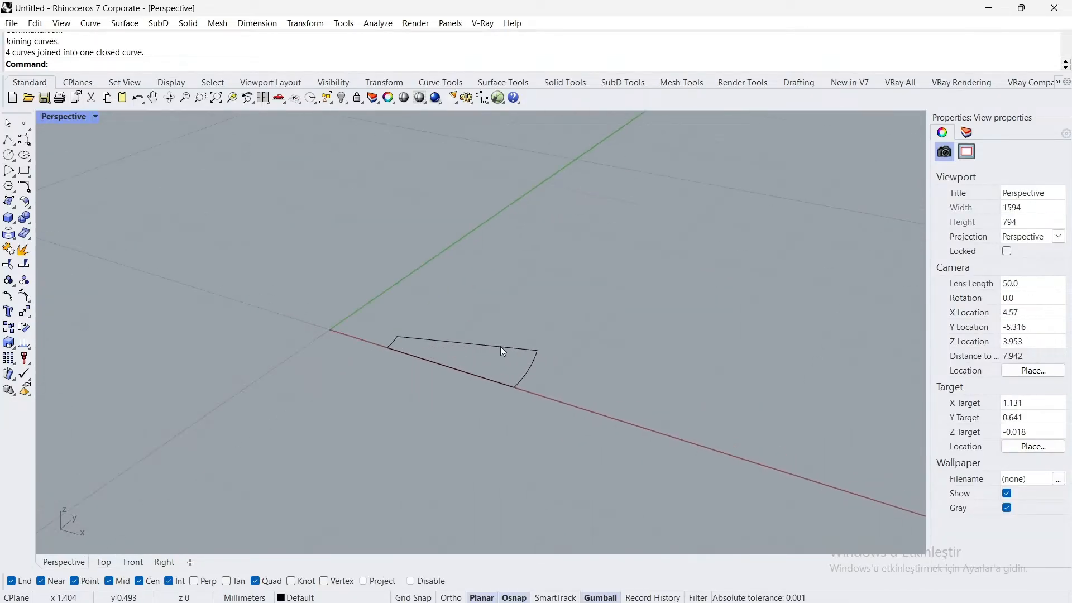
pyautogui.click(502, 347)
pyautogui.click(11, 204)
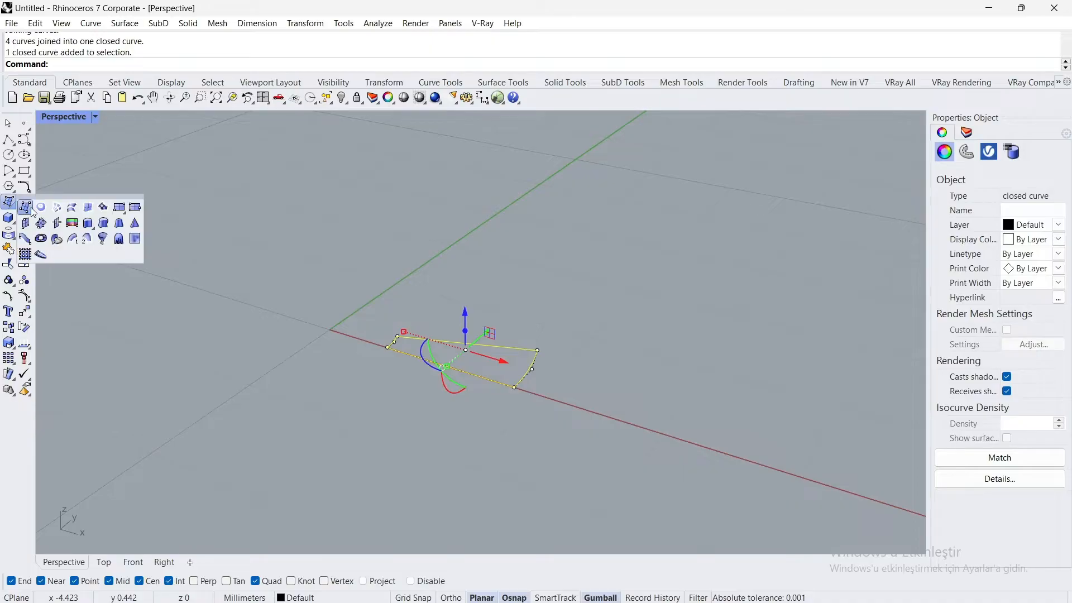
pyautogui.click(42, 208)
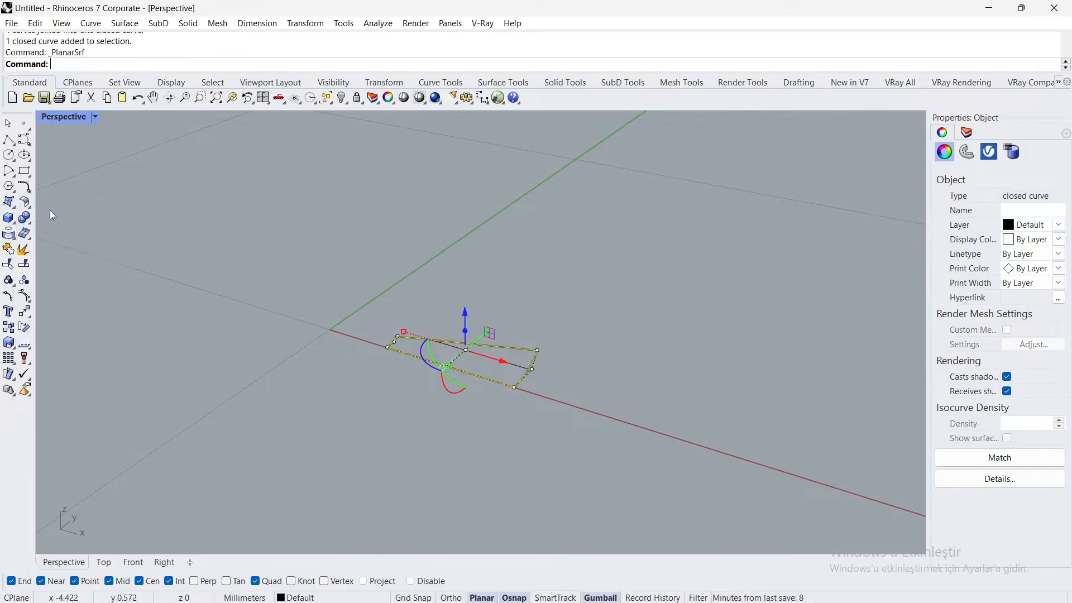
pyautogui.click(373, 274)
# Step: Set the Perspective viewport's display mode to Shaded
pyautogui.click(95, 118)
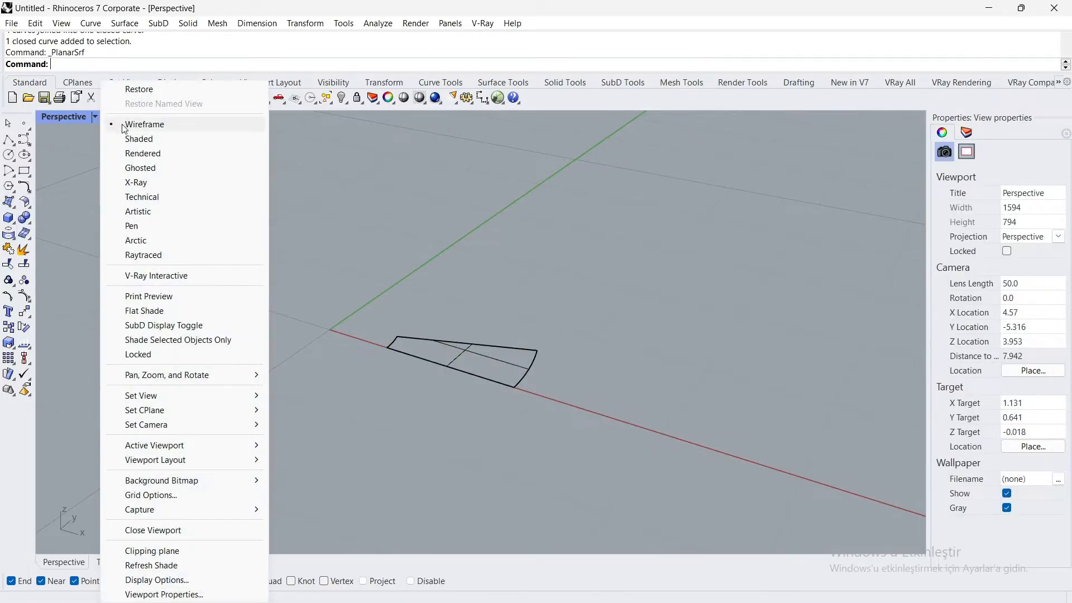
pyautogui.click(134, 139)
pyautogui.moveTo(490, 349)
pyautogui.mouseDown(button='right')
pyautogui.moveTo(375, 376)
pyautogui.moveTo(480, 370)
pyautogui.mouseUp(button='right')
# Step: Extrude the wedge surface vertically by 0.2 mm into a solid step
pyautogui.click(480, 370)
pyautogui.moveTo(459, 421); pyautogui.dragTo(479, 325, button='right')
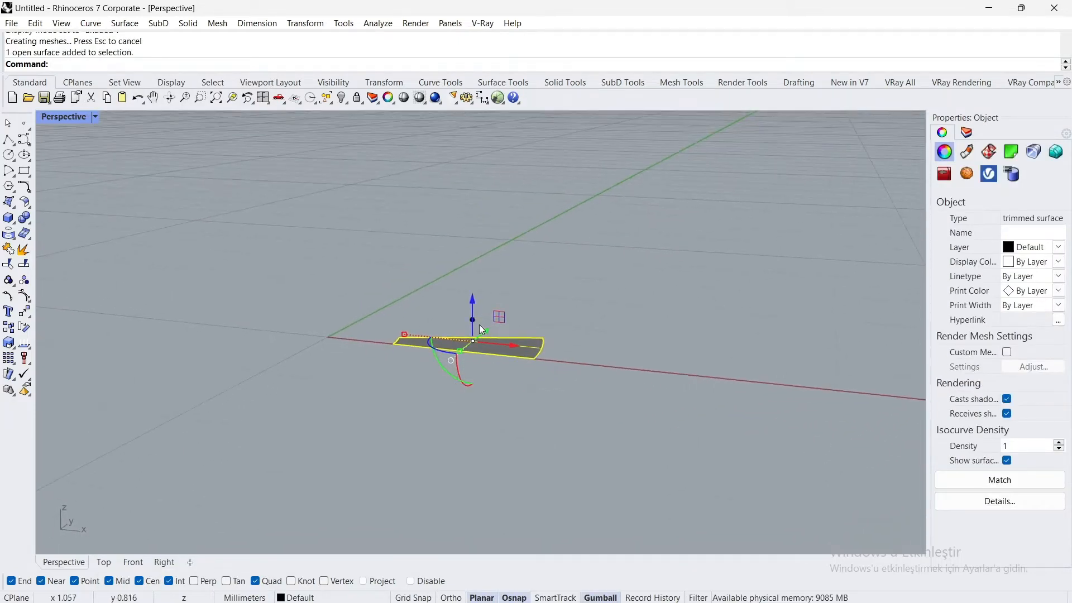
pyautogui.click(473, 320)
pyautogui.write('0.2')
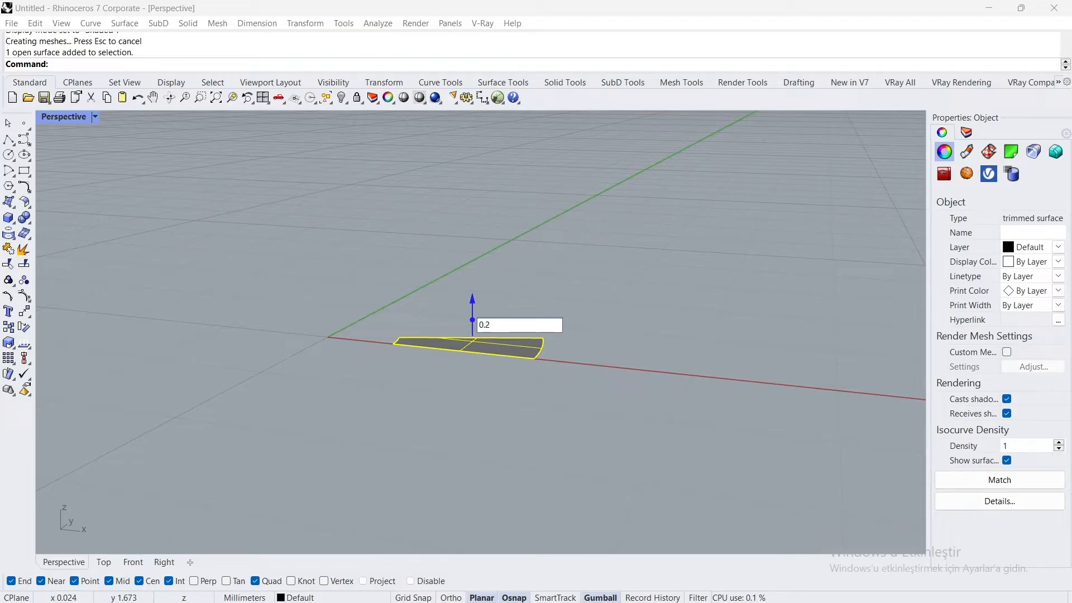
pyautogui.press('Return')
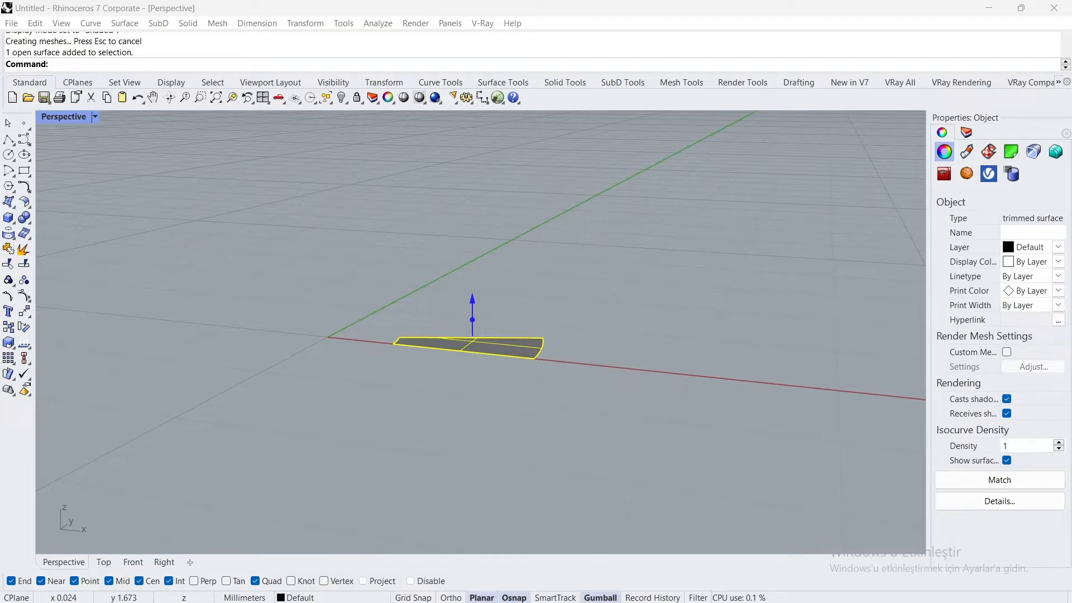
pyautogui.click(360, 237)
# Step: Start a polar array of the solid wedge step around the origin (0) with 19 items
pyautogui.click(425, 328)
pyautogui.moveTo(425, 329); pyautogui.dragTo(259, 250, button='right')
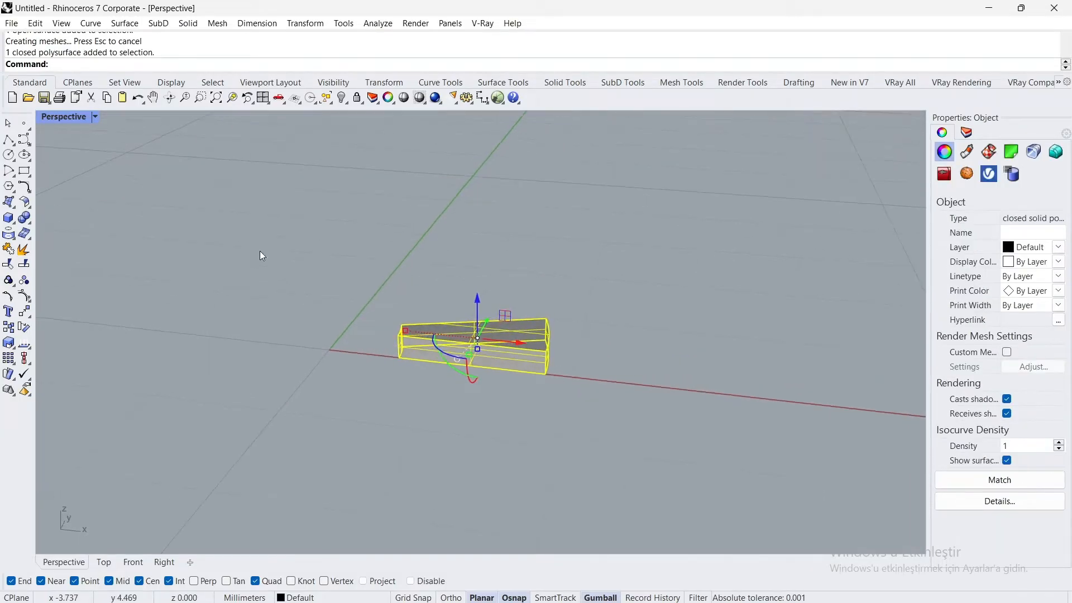
pyautogui.click(14, 363)
pyautogui.click(41, 363)
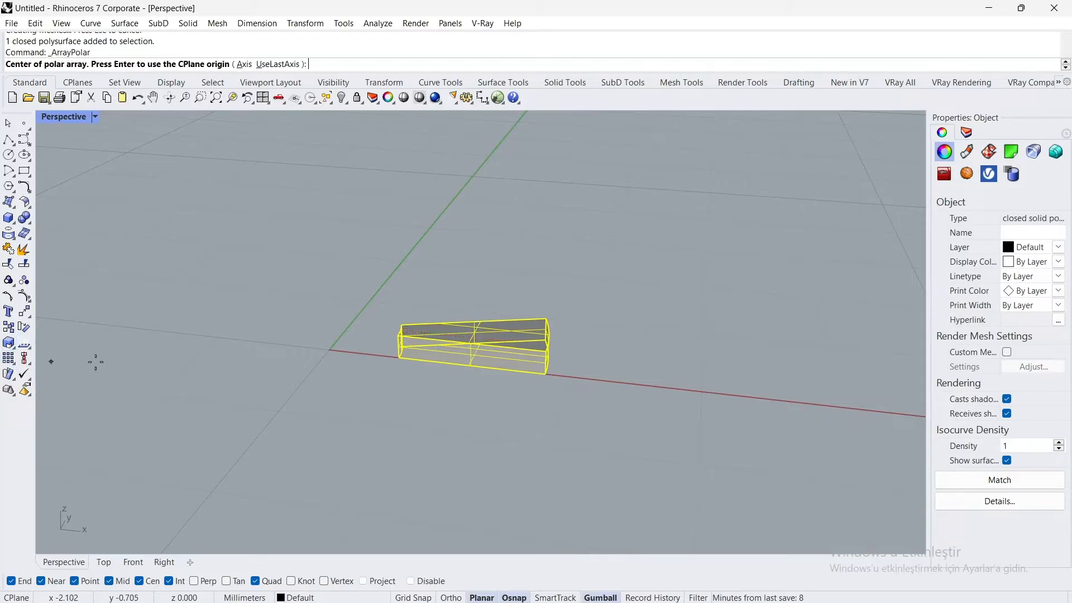
pyautogui.write('0')
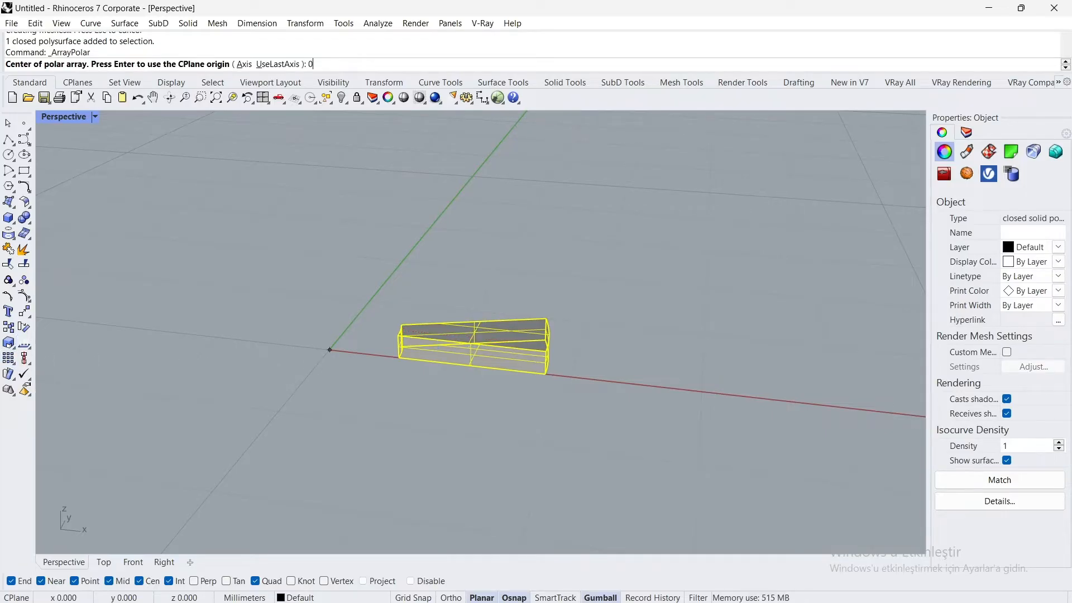
pyautogui.press('Return')
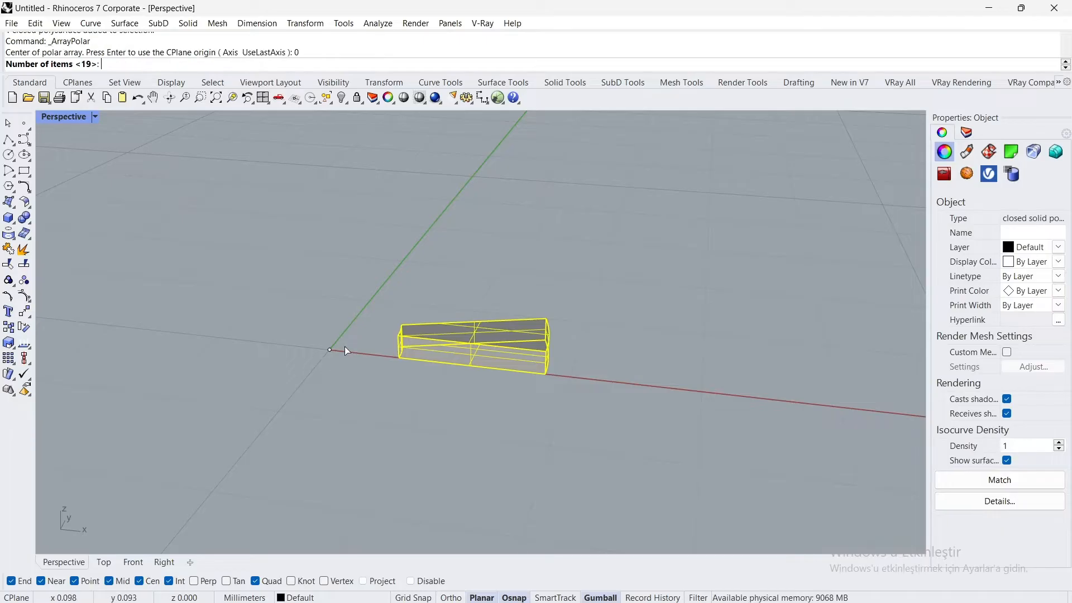
pyautogui.press('Return')
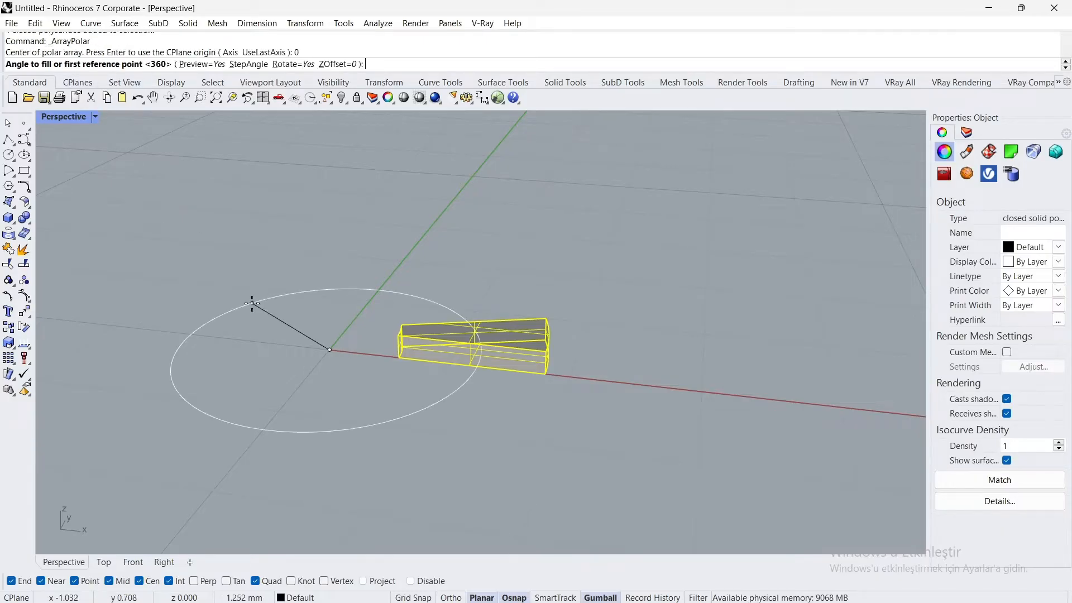
# Step: Set the polar array's Z offset to 0.2, fill the full 360 degrees and accept the array
pyautogui.click(339, 65)
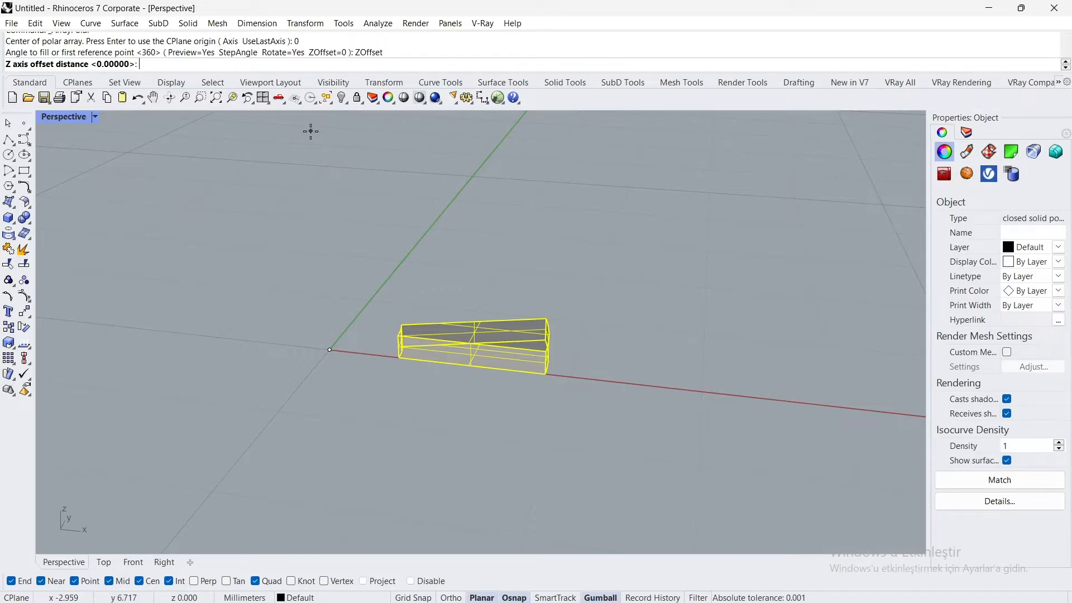
pyautogui.write('0.2')
pyautogui.press('Return')
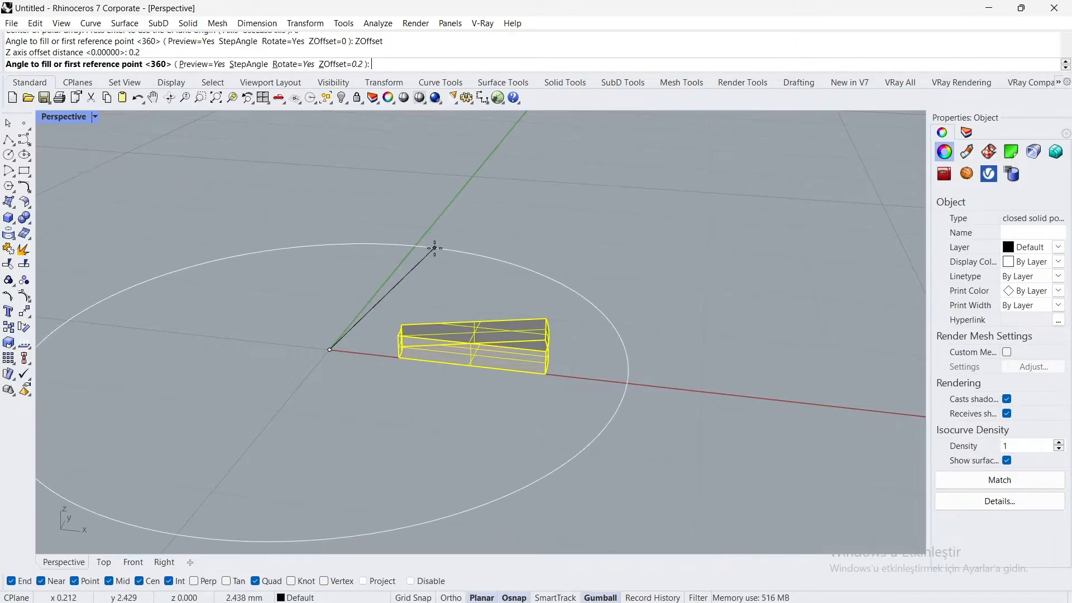
pyautogui.press('Return')
pyautogui.scroll(-5, 440, 236)
pyautogui.scroll(6, 443, 197)
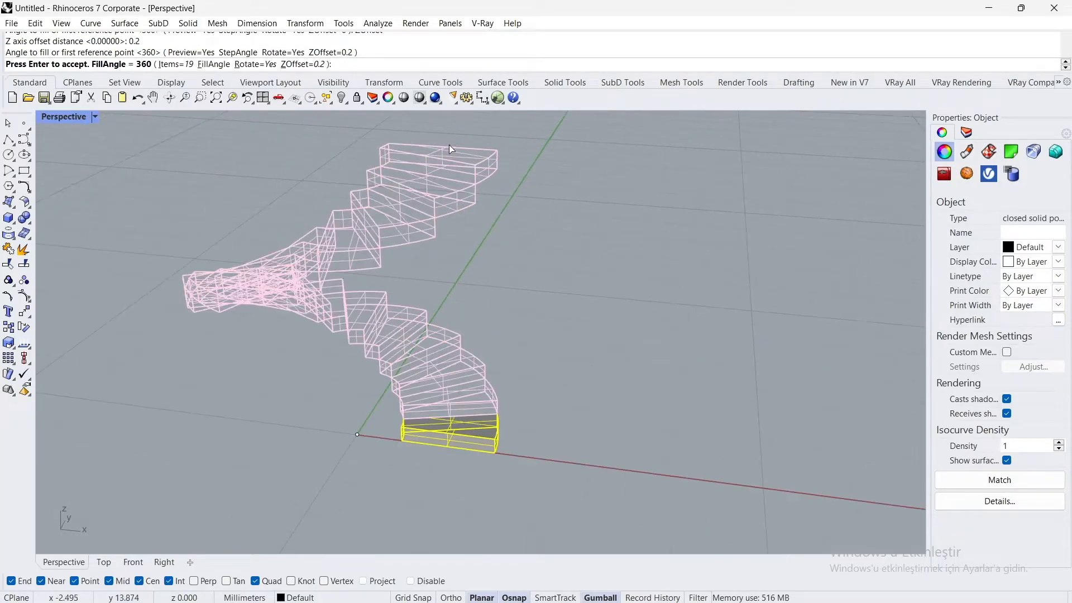
pyautogui.scroll(-2, 508, 217)
pyautogui.press('Return')
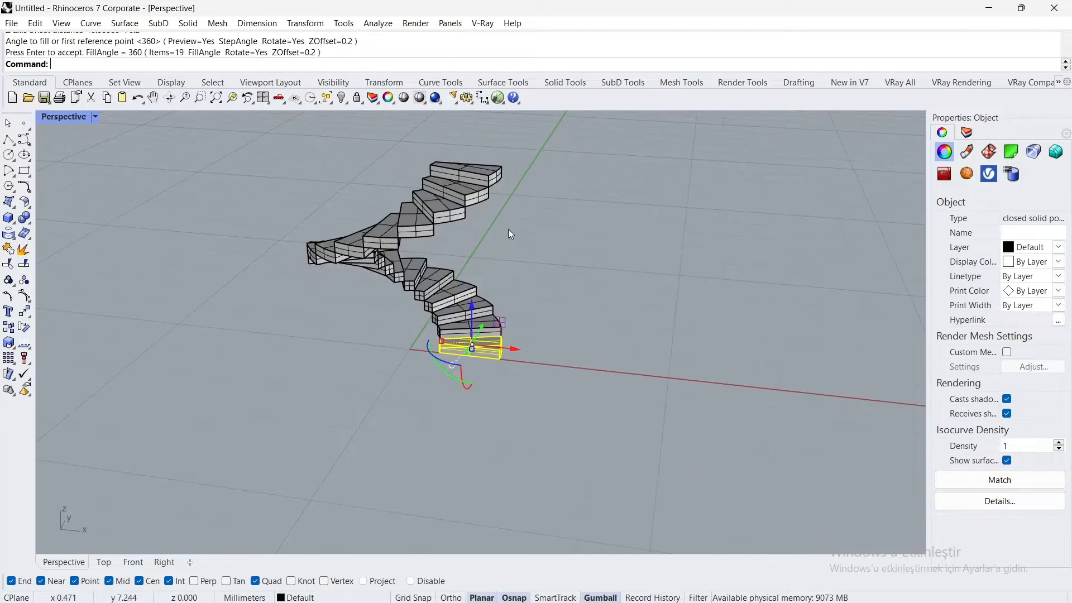
# Step: Restore the four-viewport layout and enlarge the staircase in the Top view
pyautogui.moveTo(480, 245)
pyautogui.mouseDown(button='right')
pyautogui.moveTo(363, 268)
pyautogui.moveTo(441, 271)
pyautogui.moveTo(461, 246)
pyautogui.mouseUp(button='right')
pyautogui.scroll(-4, 457, 261)
pyautogui.scroll(4, 454, 265)
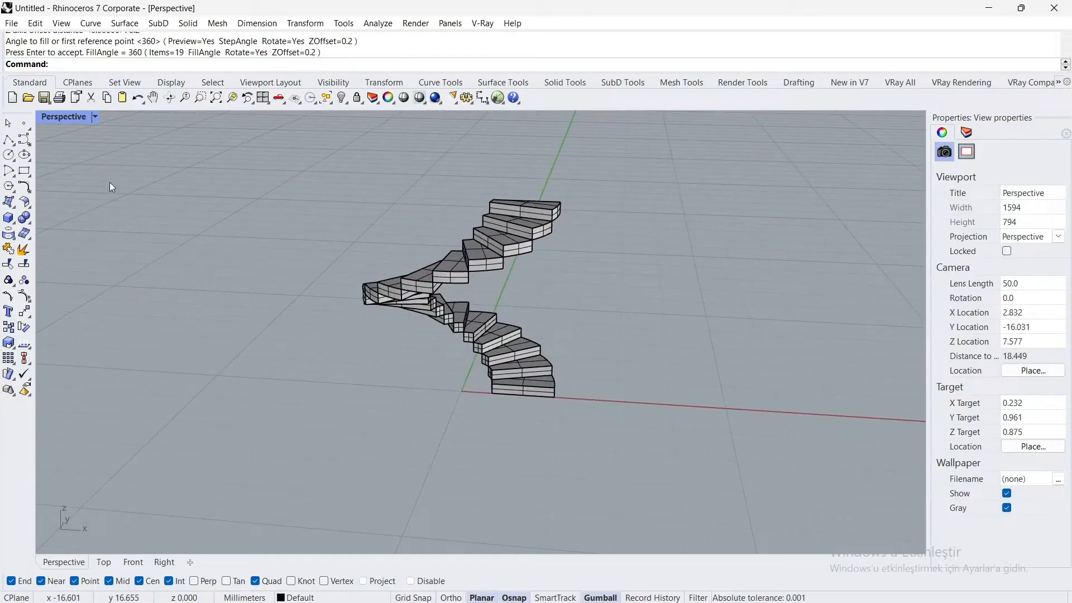
pyautogui.doubleClick(64, 117)
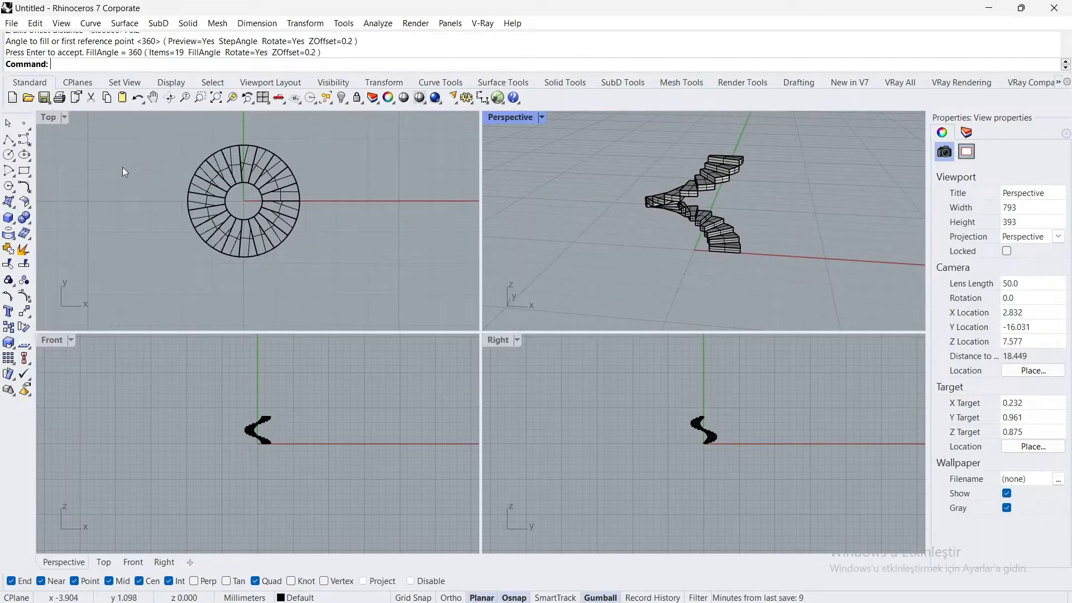
pyautogui.scroll(3, 194, 172)
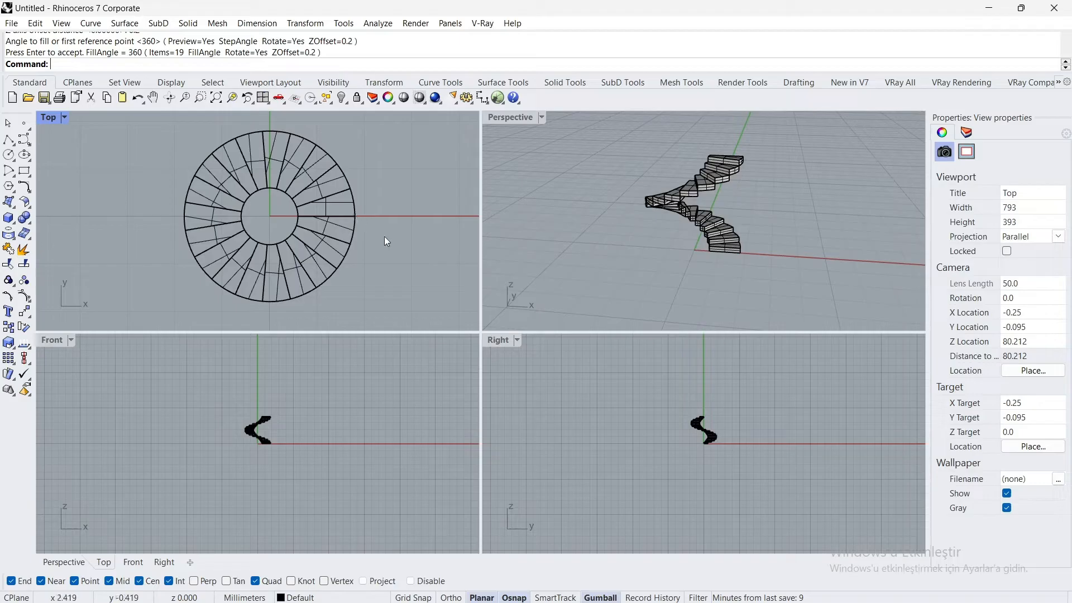
# Step: Start a helix with its axis beginning at the origin (0), framing the staircase in the Front view
pyautogui.write('Helix')
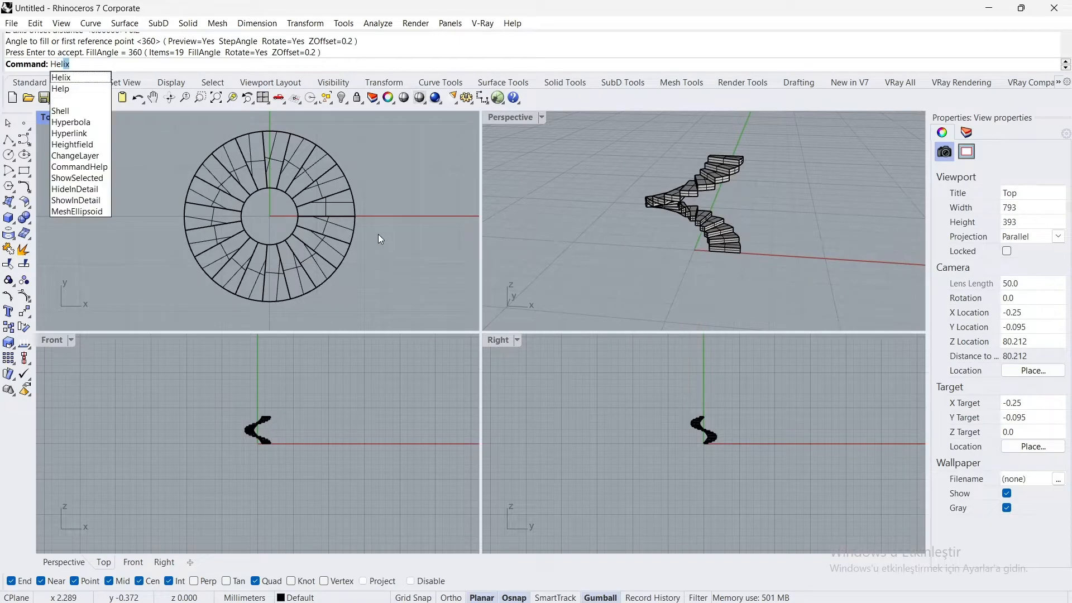
pyautogui.press('Return')
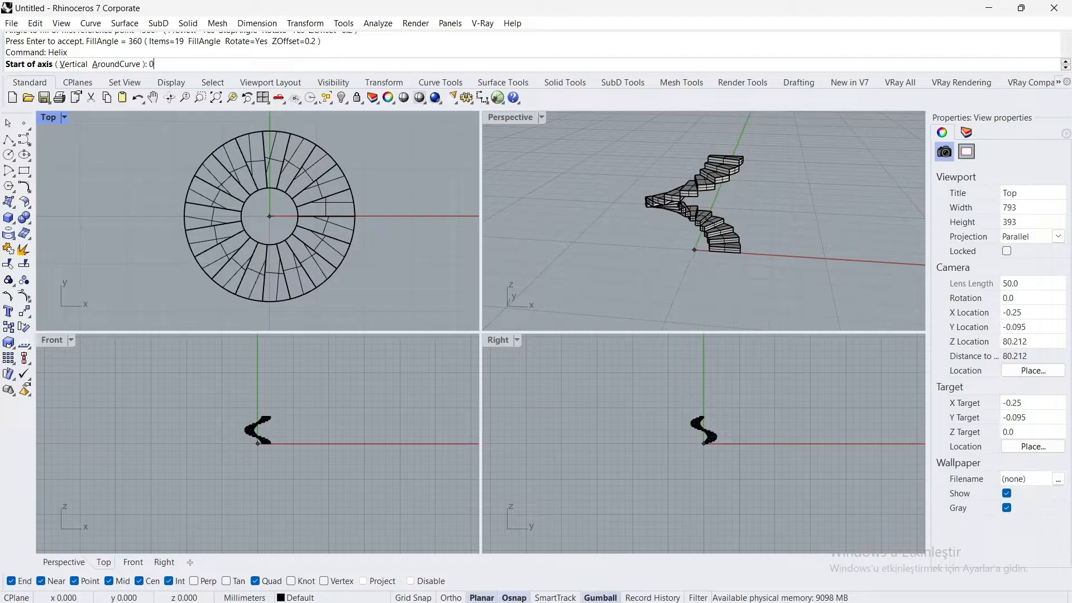
pyautogui.press('Return')
pyautogui.scroll(3, 258, 402)
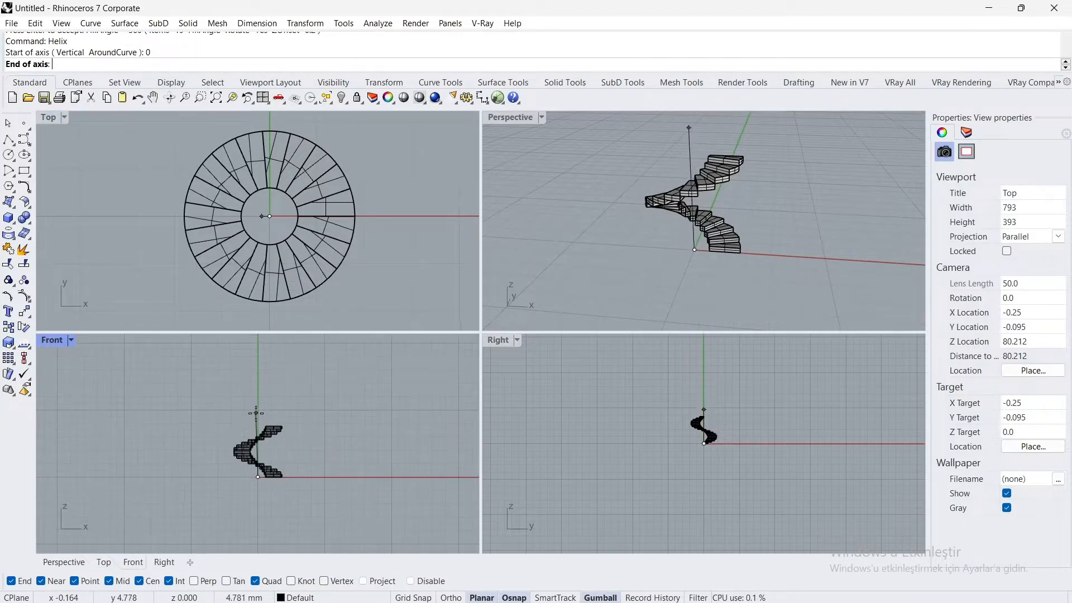
pyautogui.scroll(-3, 267, 314)
pyautogui.scroll(-3, 248, 437)
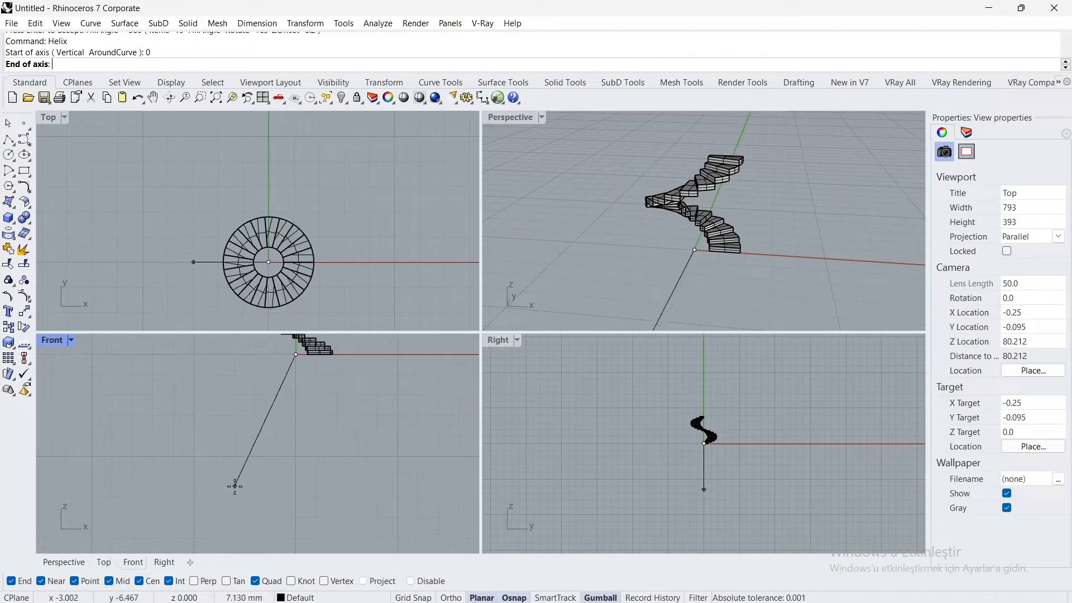
pyautogui.scroll(5, 255, 394)
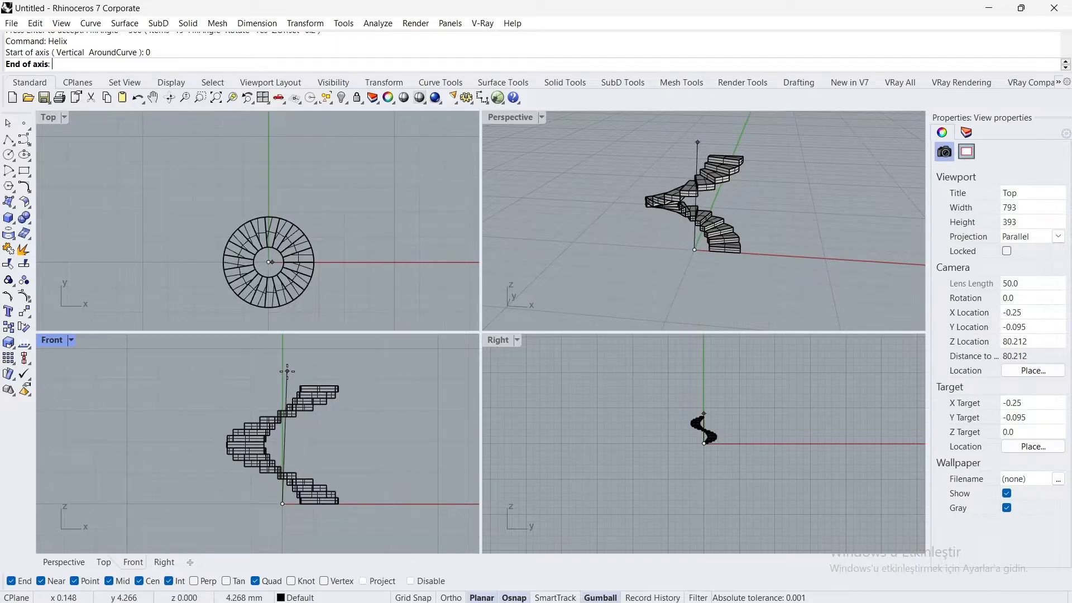
# Step: End the helix axis 3.8 mm straight up and set the radius at the lowest step's outer bottom corner on the X axis
pyautogui.write('3')
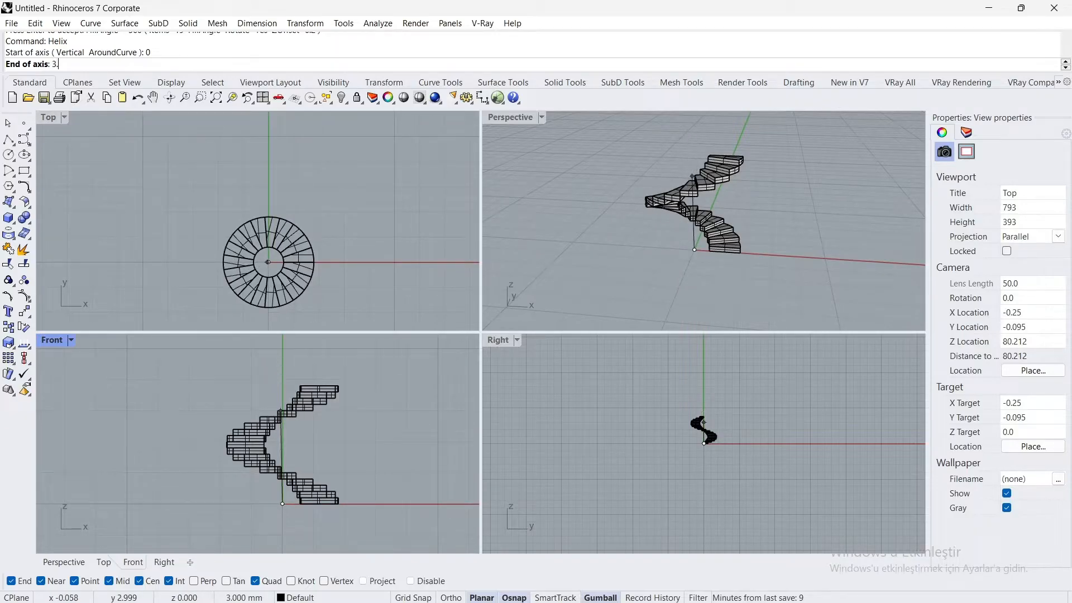
pyautogui.write('.8')
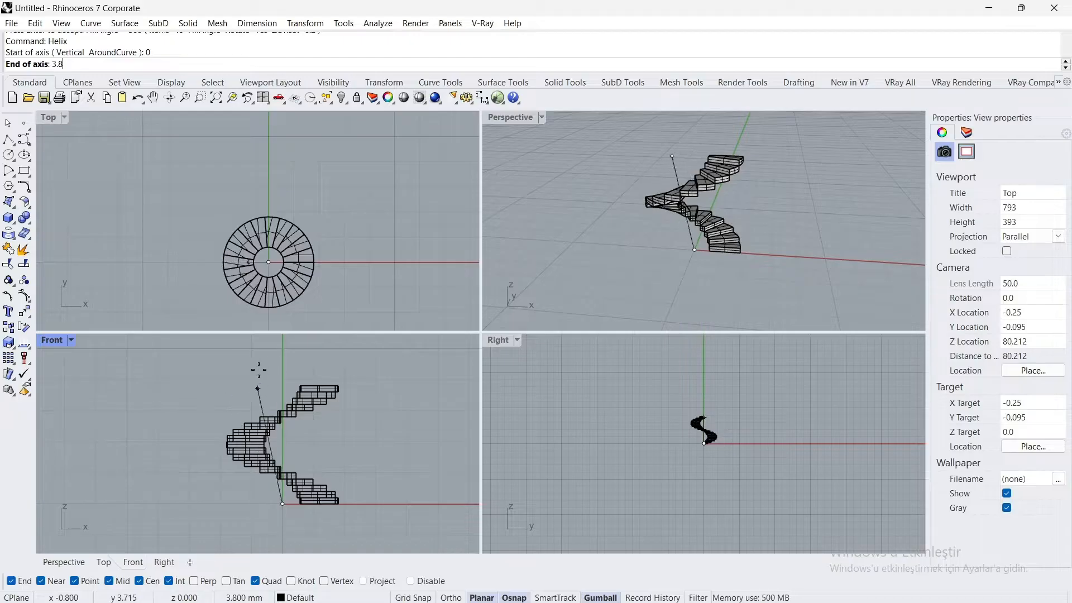
pyautogui.press('shift')
pyautogui.press('Return')
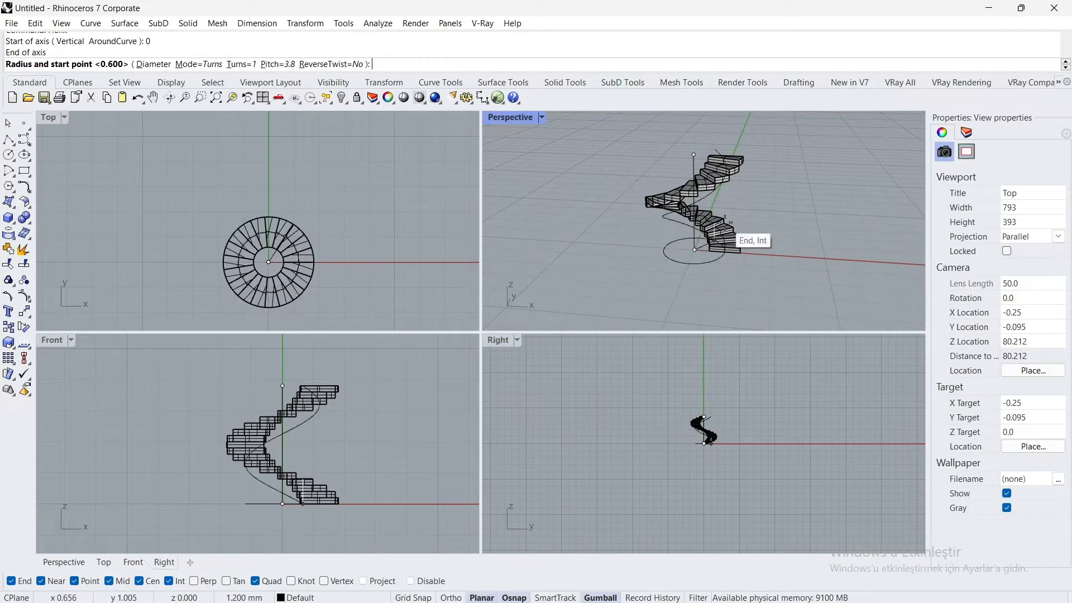
pyautogui.scroll(10, 690, 259)
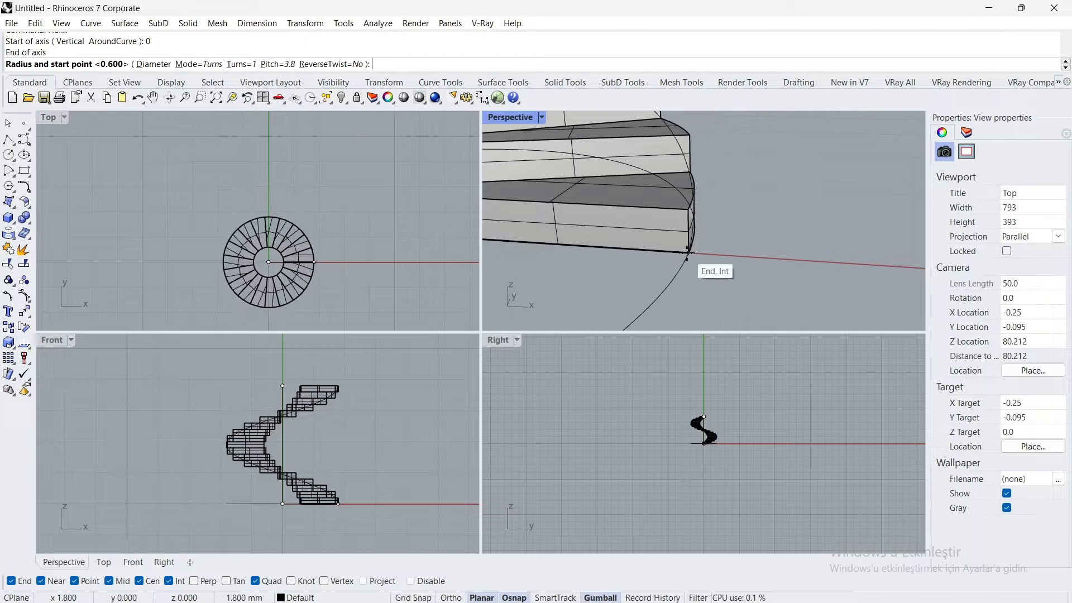
pyautogui.click(689, 254)
# Step: Examine how the helix follows the outer edges of the steps by selecting it in the Perspective view
pyautogui.scroll(-12, 685, 258)
pyautogui.moveTo(686, 258); pyautogui.dragTo(587, 233, button='right')
pyautogui.scroll(5, 661, 208)
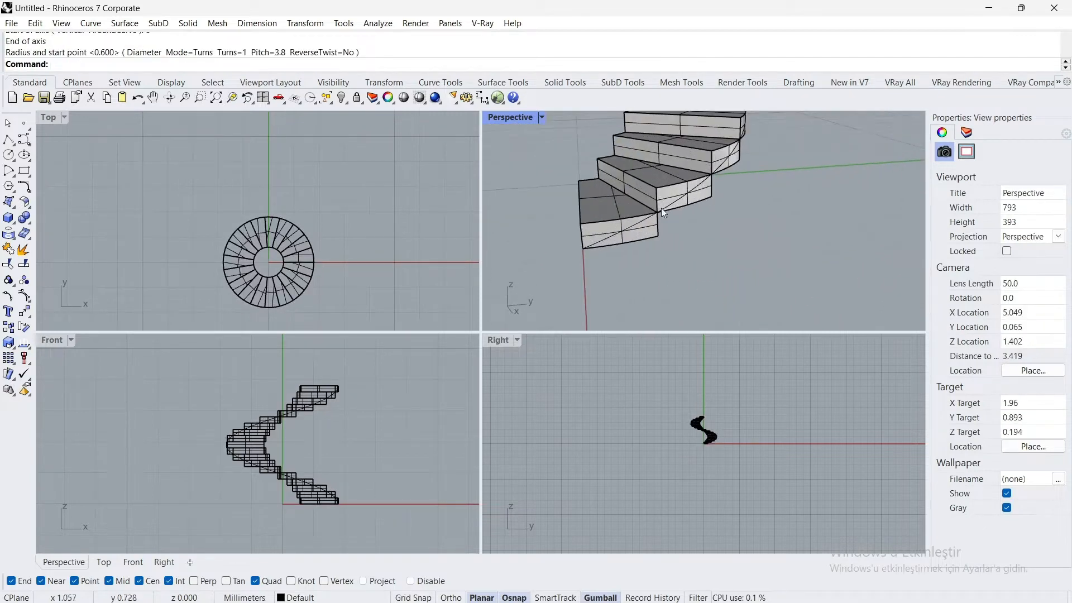
pyautogui.click(665, 204)
pyautogui.click(724, 240)
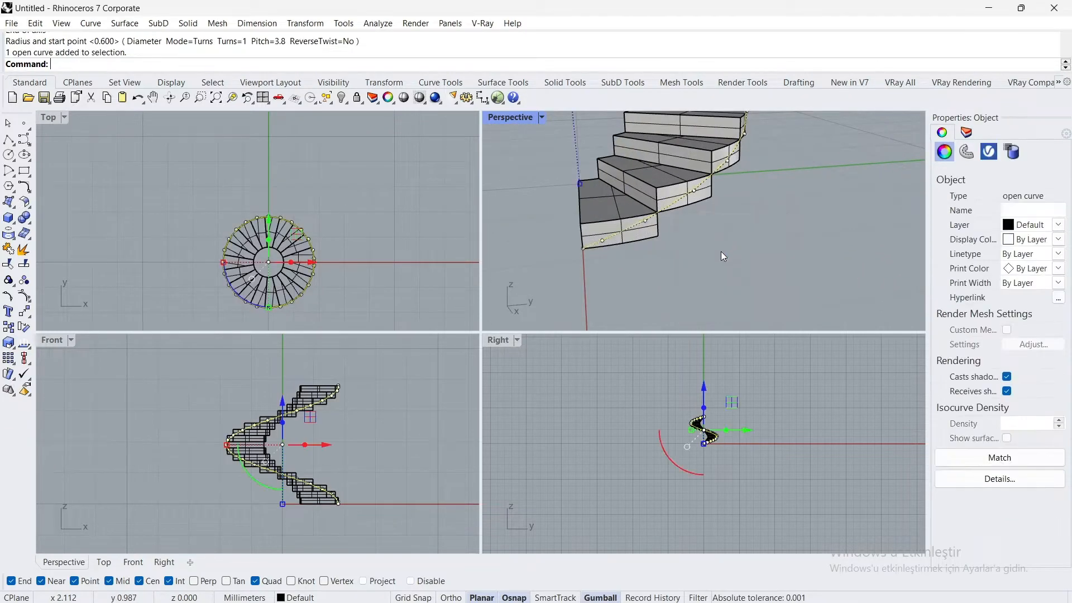
pyautogui.scroll(-8, 721, 251)
pyautogui.moveTo(721, 251); pyautogui.dragTo(637, 234, button='right')
pyautogui.click(591, 199)
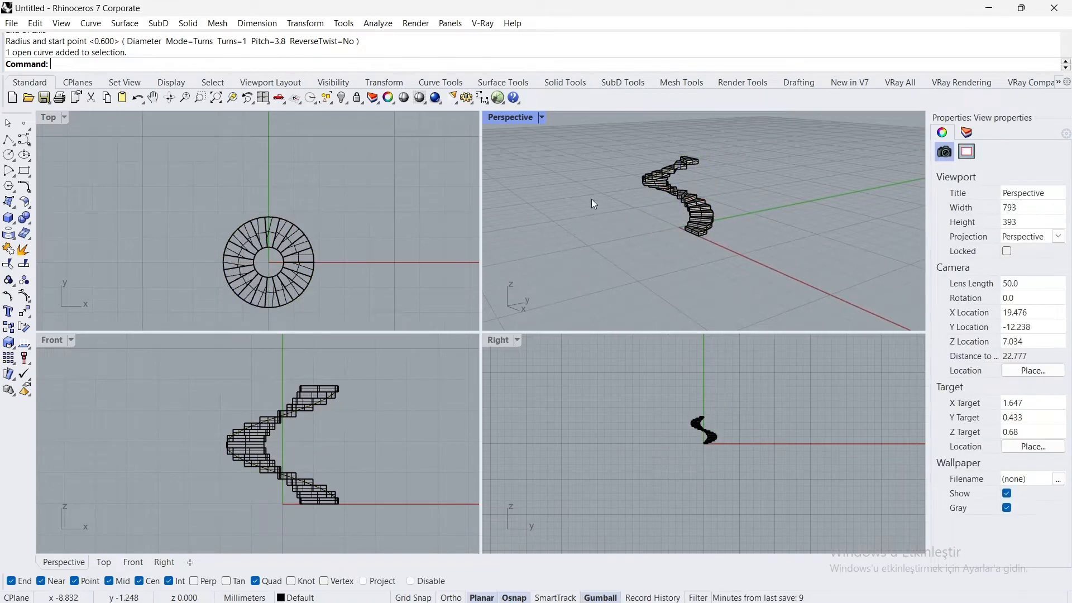
# Step: Start a second helix with its axis beginning at the origin (0)
pyautogui.scroll(-3, 593, 199)
pyautogui.scroll(-4, 253, 190)
pyautogui.scroll(4, 253, 246)
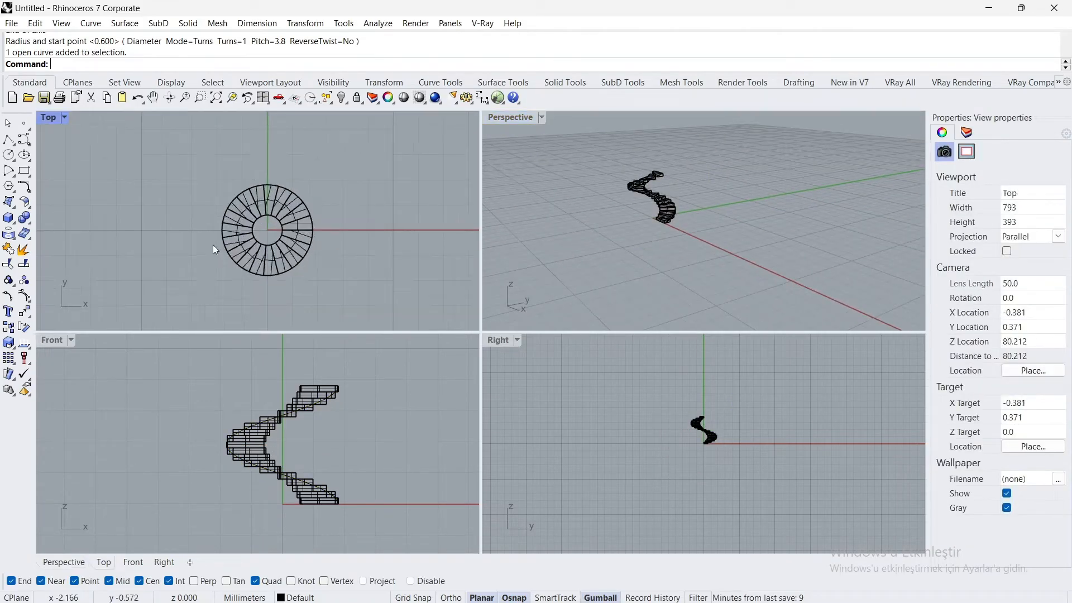
pyautogui.write('h')
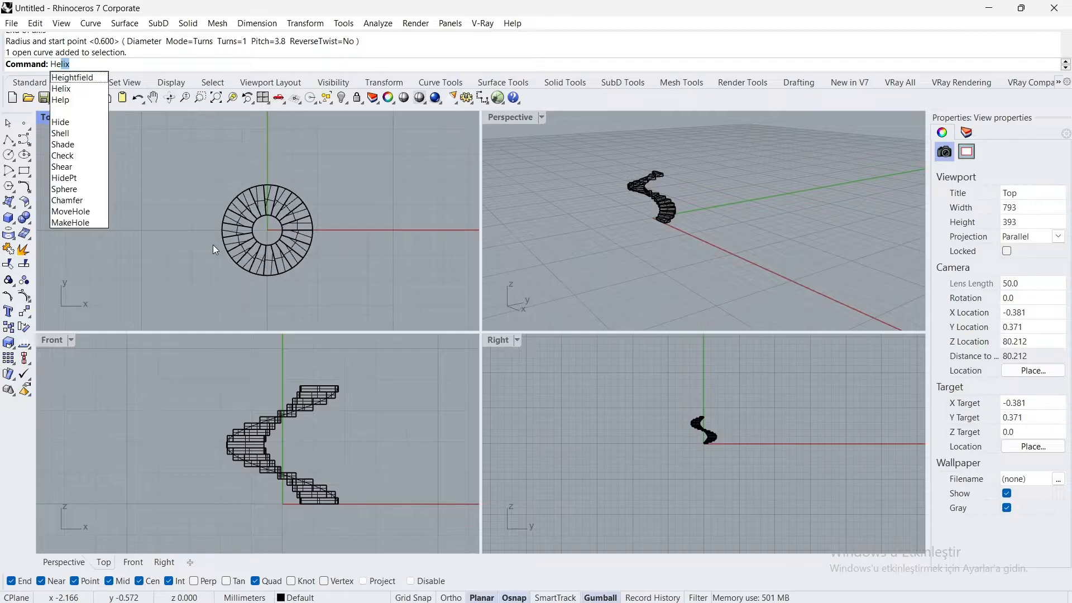
pyautogui.write('e')
pyautogui.press('Return')
pyautogui.scroll(4, 272, 227)
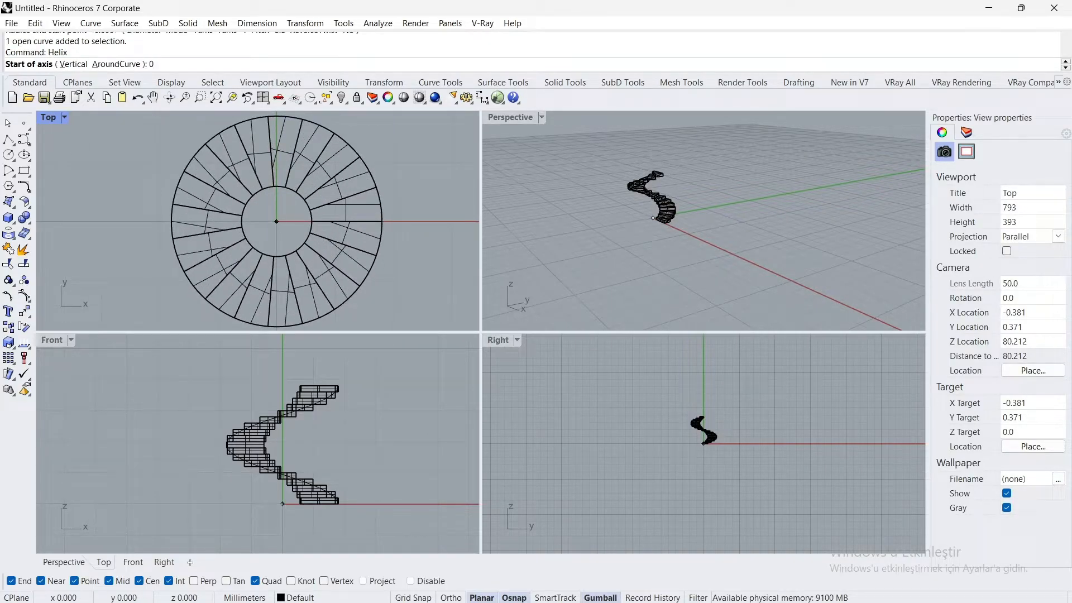
pyautogui.write('0')
pyautogui.press('Return')
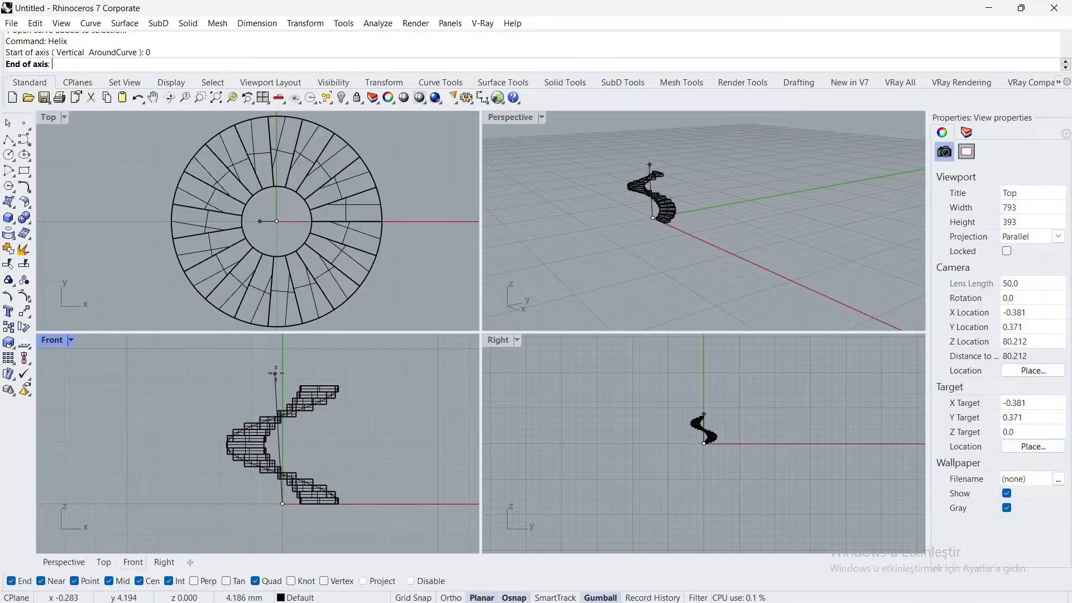
# Step: End the second helix's axis 3.8 mm straight up and set its radius at the lowest step's inner bottom corner on the X axis
pyautogui.write('3')
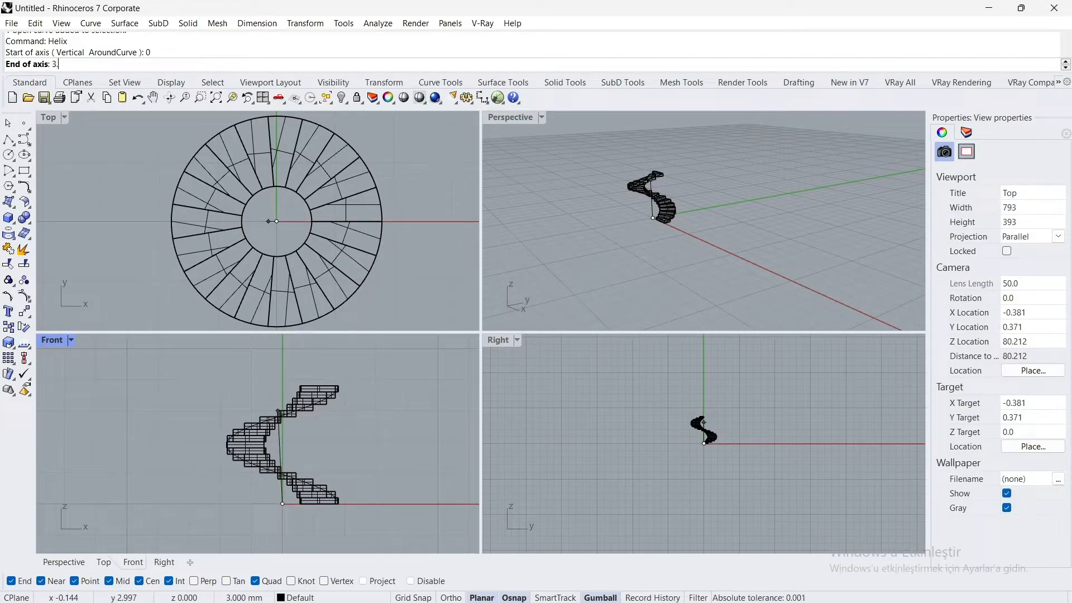
pyautogui.write('.8')
pyautogui.press('F8')
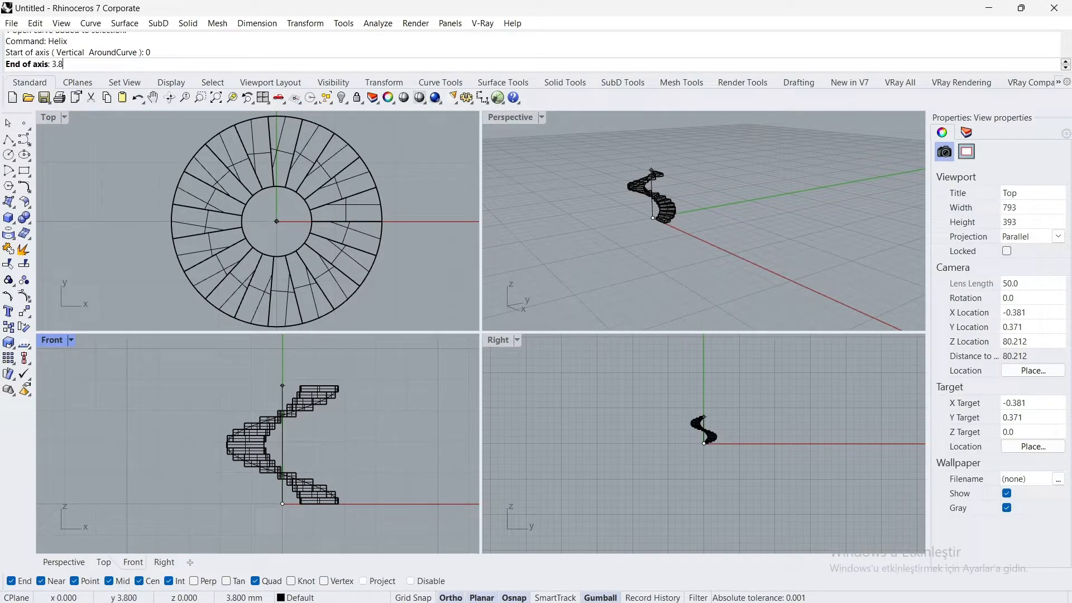
pyautogui.press('Return')
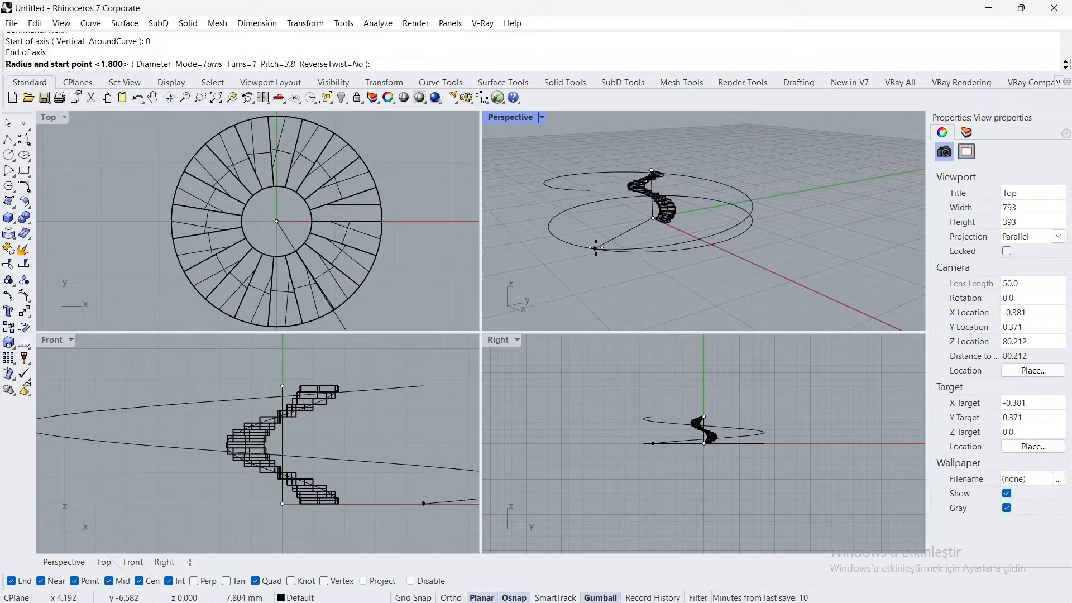
pyautogui.scroll(10, 650, 221)
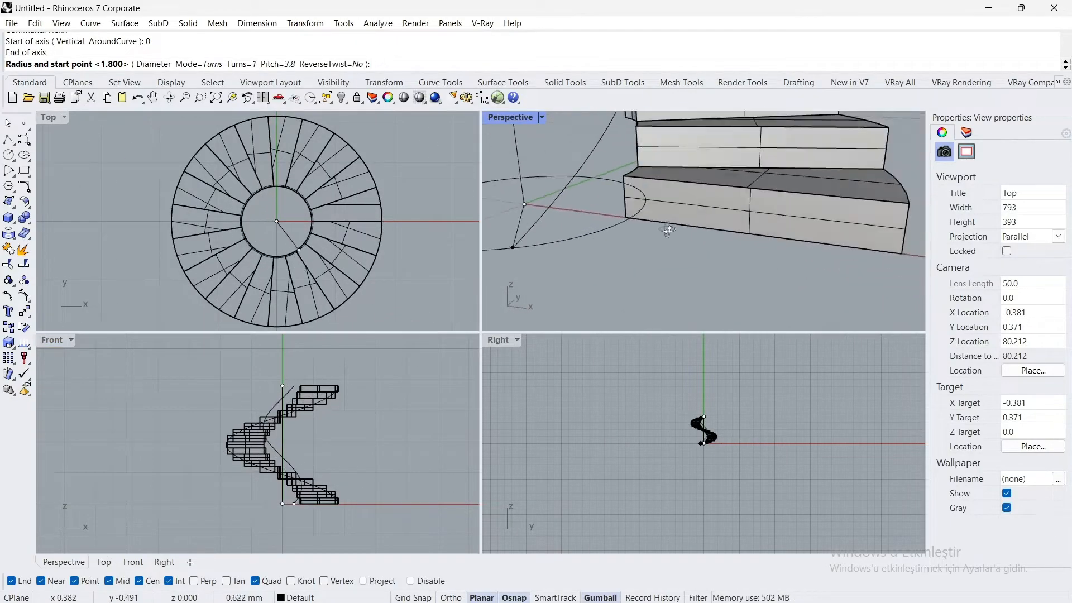
pyautogui.press('Escape')
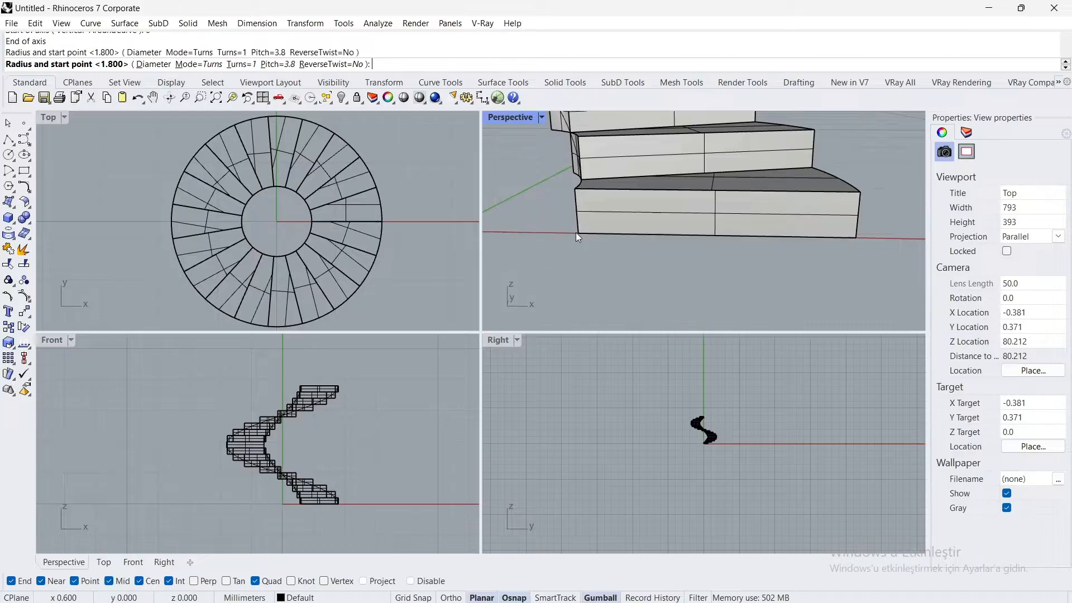
pyautogui.scroll(-8, 628, 289)
pyautogui.scroll(-10, 571, 231)
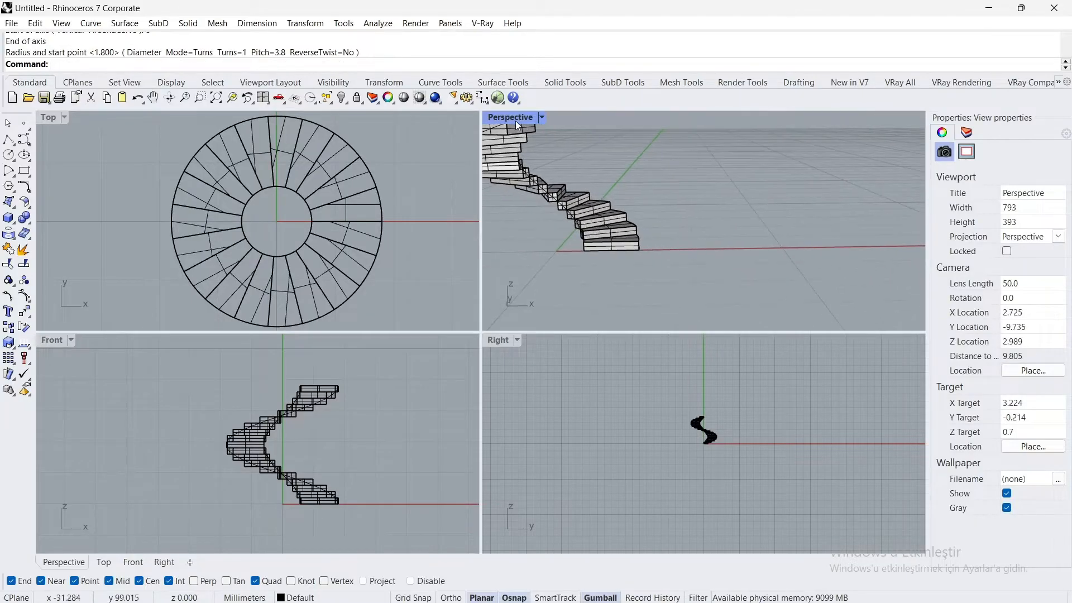
# Step: Maximize the Perspective view and duplicate the inner helix in place by copying and pasting it
pyautogui.doubleClick(515, 120)
pyautogui.scroll(-5, 335, 305)
pyautogui.scroll(10, 349, 306)
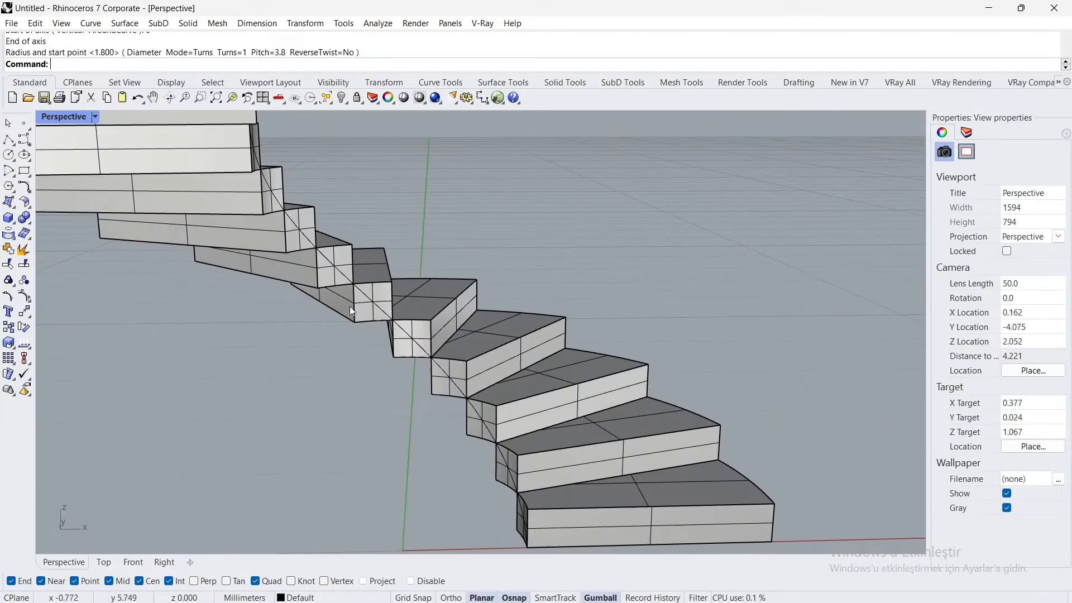
pyautogui.click(372, 300)
pyautogui.click(390, 329)
pyautogui.scroll(-10, 380, 285)
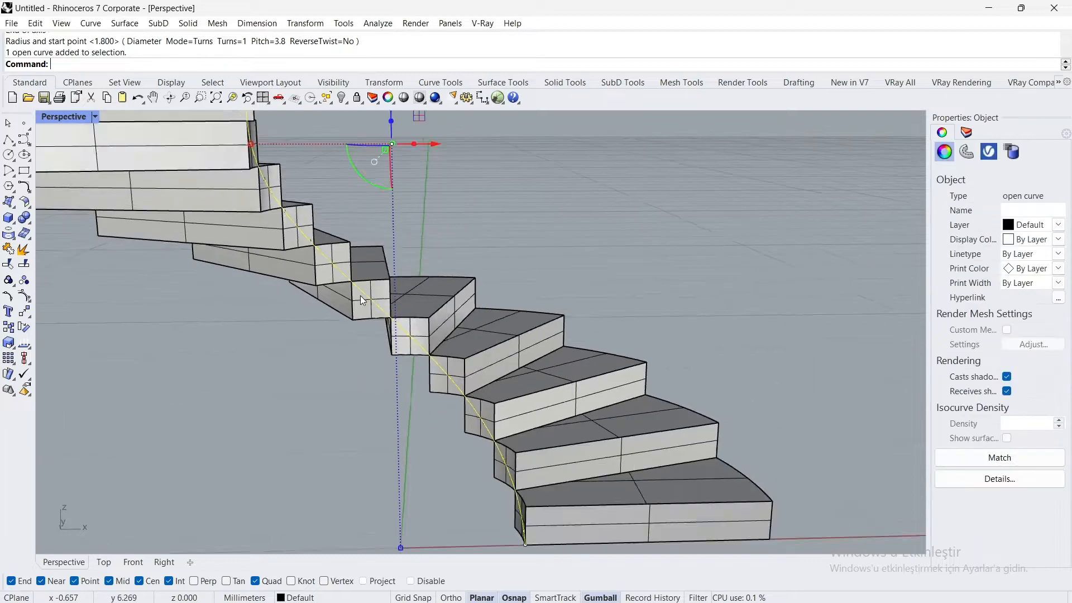
pyautogui.moveTo(394, 269); pyautogui.dragTo(555, 153, button='right')
pyautogui.scroll(10, 555, 153)
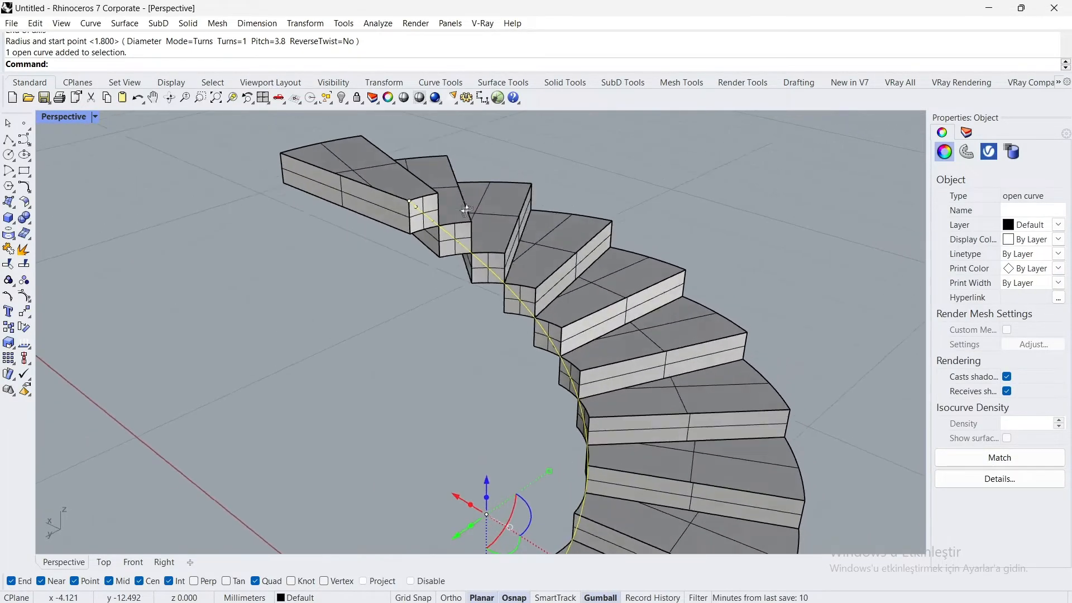
pyautogui.scroll(3, 404, 209)
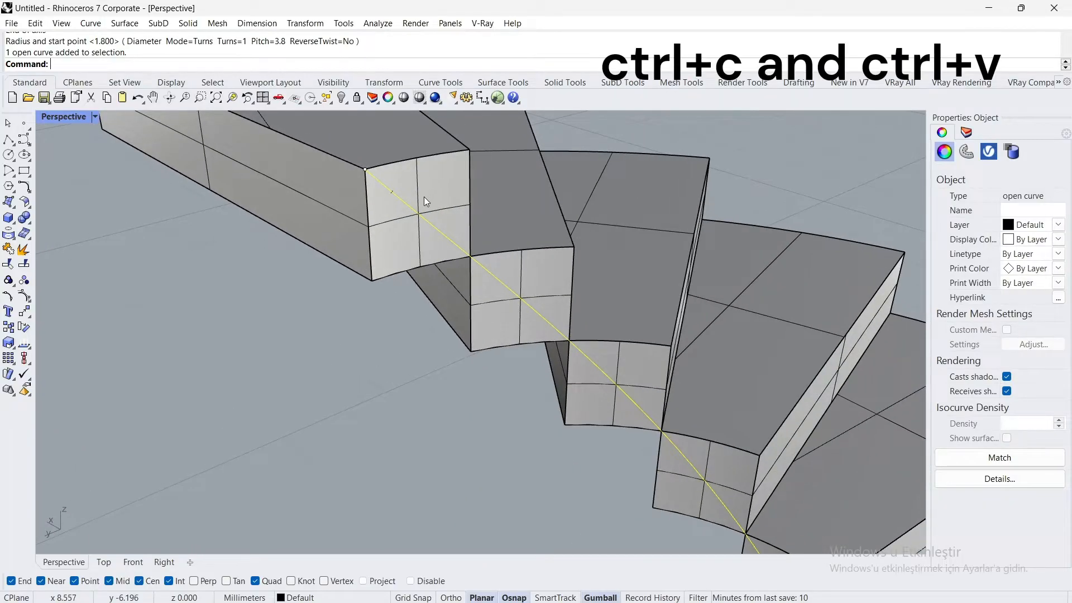
pyautogui.hotkey('ctrl', 'c')
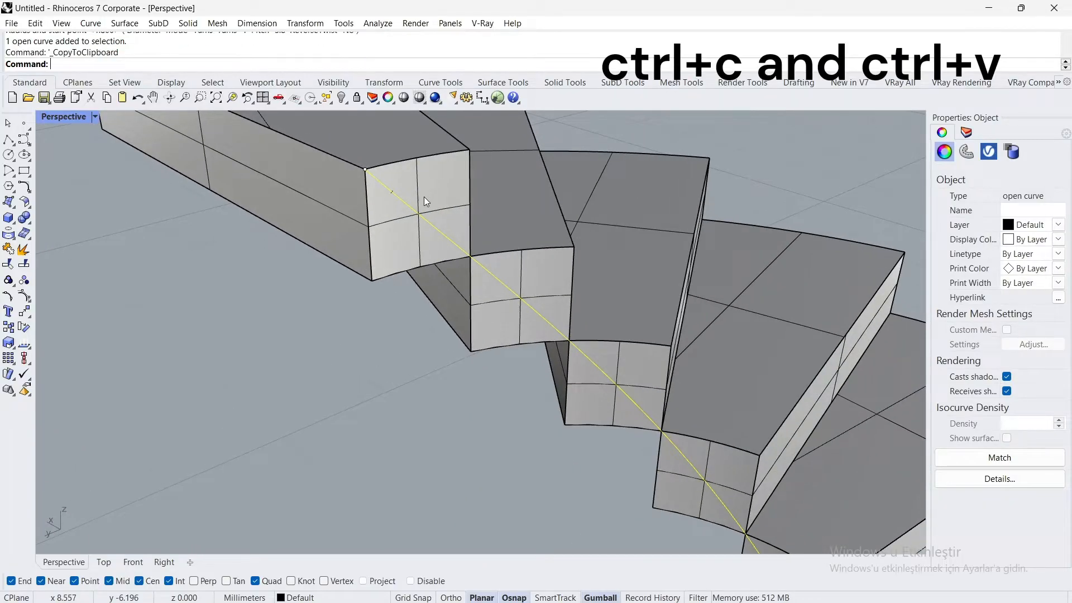
pyautogui.hotkey('ctrl', 'v')
# Step: Move the pasted inner helix down from the top step's upper inner corner to the lower inner corner directly beneath
pyautogui.write('M')
pyautogui.press('Return')
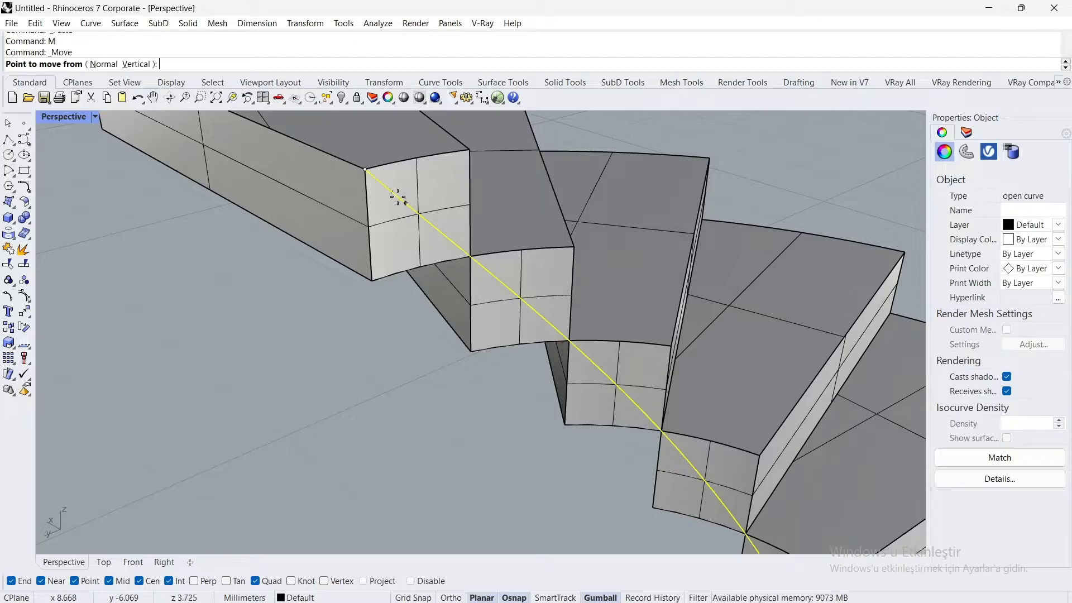
pyautogui.click(362, 170)
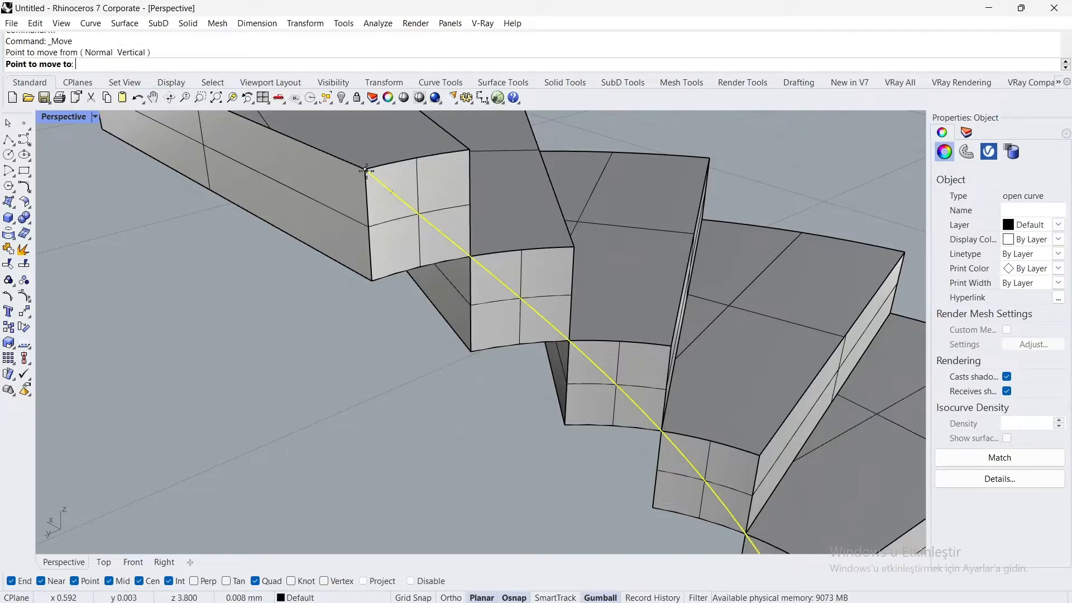
pyautogui.click(374, 280)
pyautogui.scroll(-5, 442, 291)
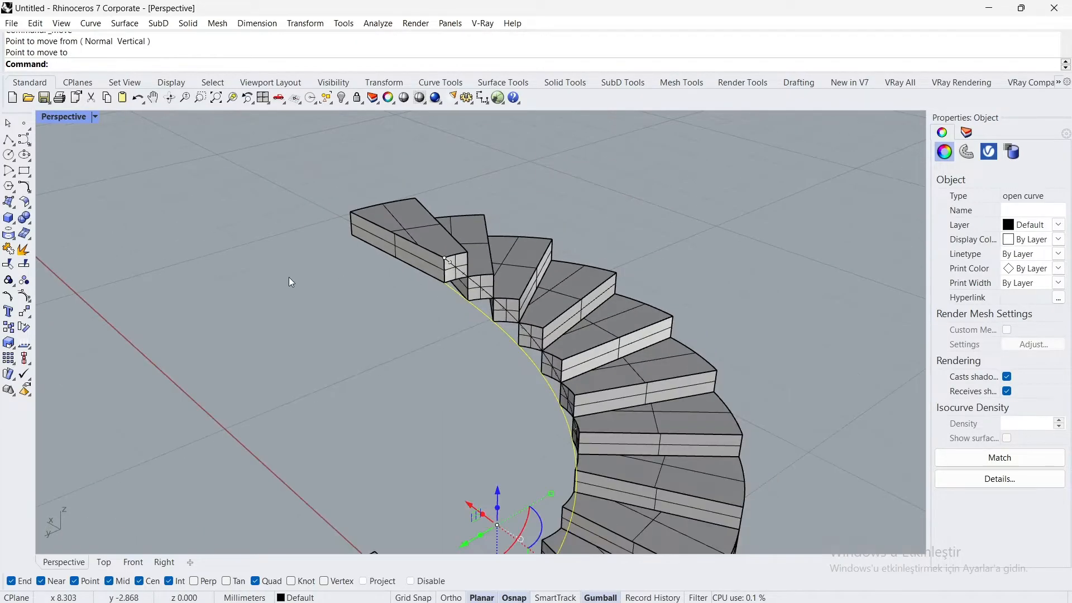
# Step: Duplicate the outer helix curve in place by copying and pasting it
pyautogui.moveTo(289, 277); pyautogui.dragTo(531, 260, button='right')
pyautogui.click(531, 260)
pyautogui.scroll(3, 532, 240)
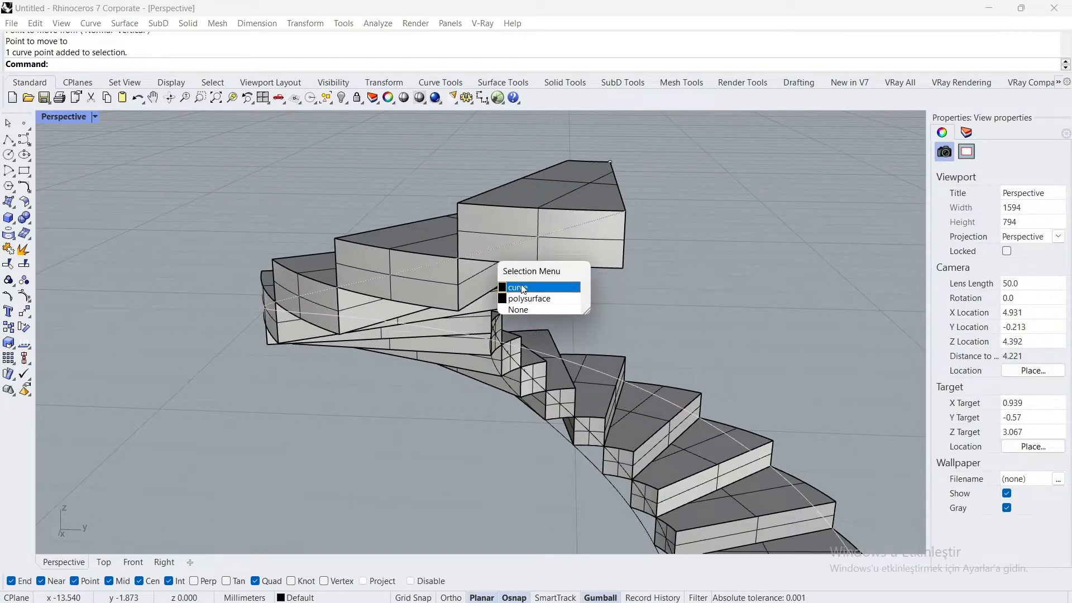
pyautogui.click(523, 288)
pyautogui.scroll(-3, 561, 234)
pyautogui.scroll(2, 567, 234)
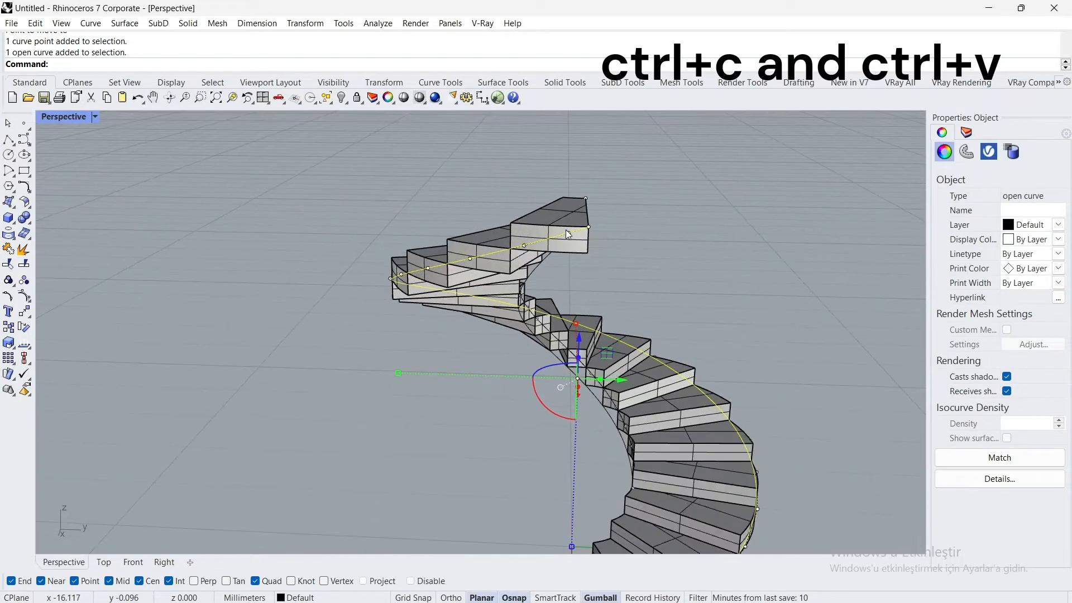
pyautogui.hotkey('ctrl', 'c')
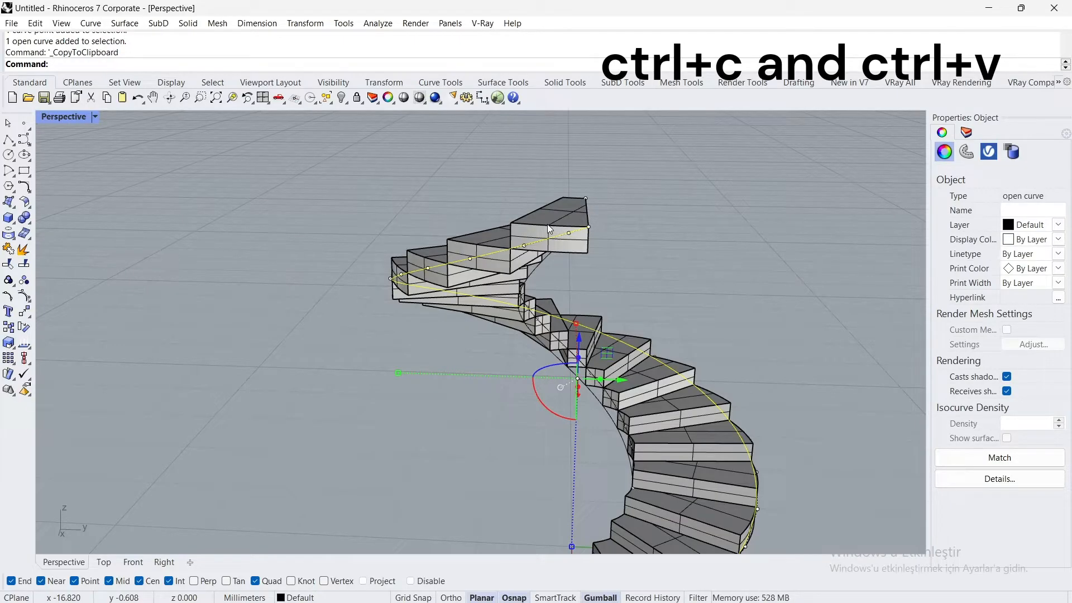
pyautogui.hotkey('ctrl', 'v')
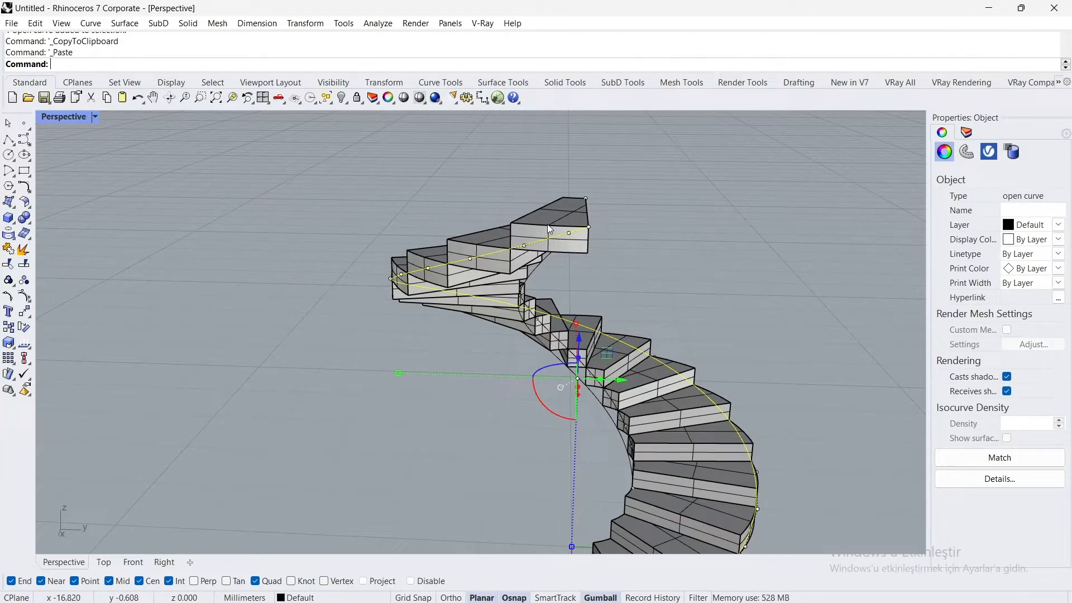
# Step: Move the outer helix copy down from the top step's upper outer corner to its lower outer corner, 0.2 mm below
pyautogui.write('M')
pyautogui.press('Return')
pyautogui.scroll(4, 586, 237)
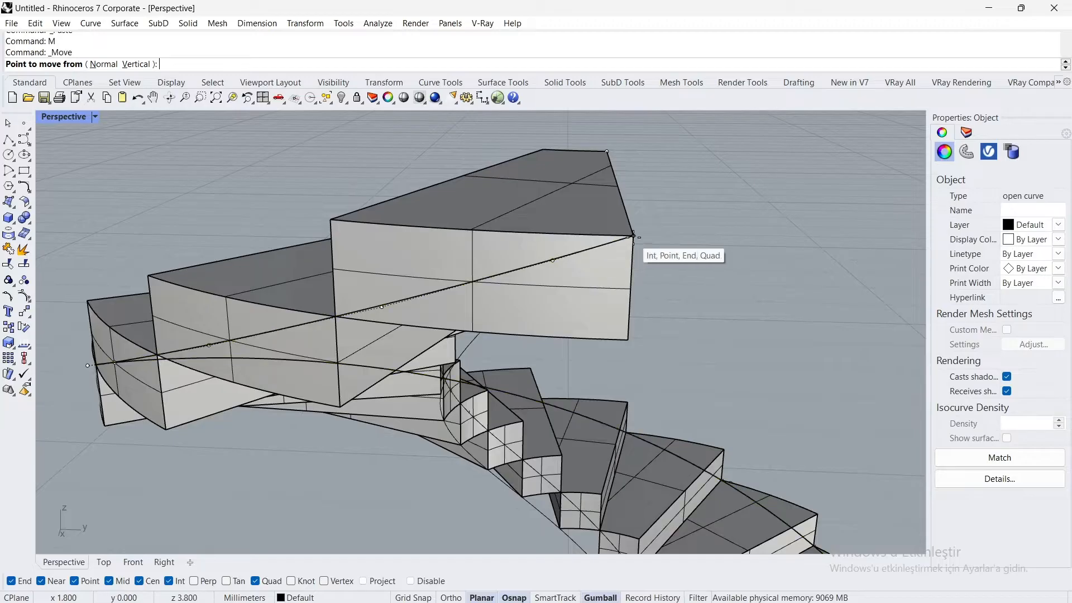
pyautogui.click(629, 341)
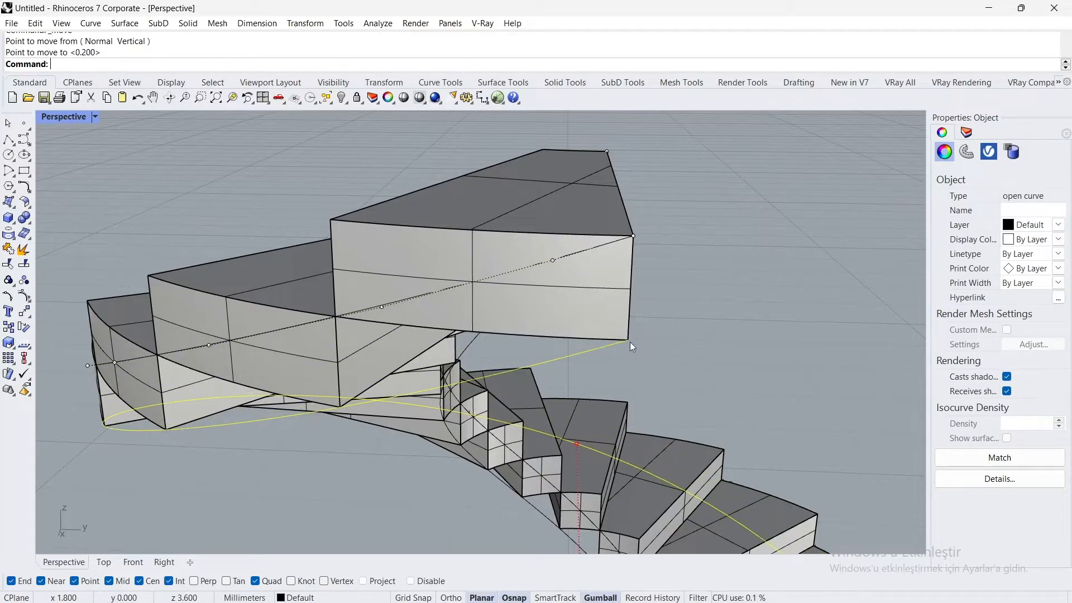
pyautogui.scroll(-5, 682, 254)
pyautogui.click(736, 228)
pyautogui.scroll(-7, 592, 258)
# Step: Extrude the upper outer helix curve 1.1 mm vertically upward to form the outer railing surface
pyautogui.moveTo(592, 259); pyautogui.dragTo(625, 269, button='right')
pyautogui.scroll(10, 581, 246)
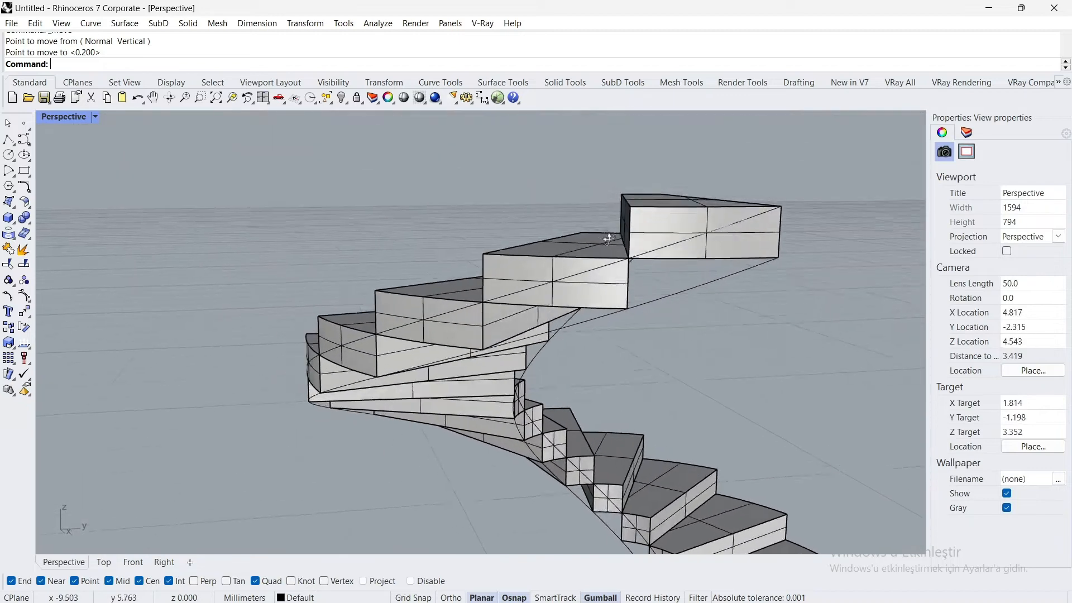
pyautogui.scroll(-4, 595, 288)
pyautogui.click(596, 288)
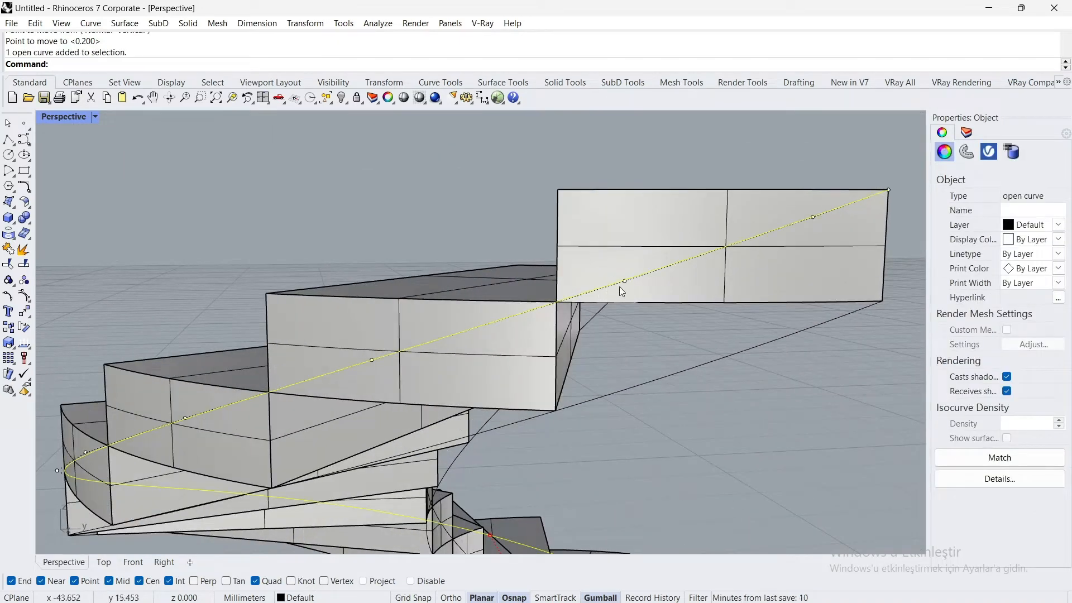
pyautogui.scroll(-4, 623, 279)
pyautogui.scroll(3, 619, 406)
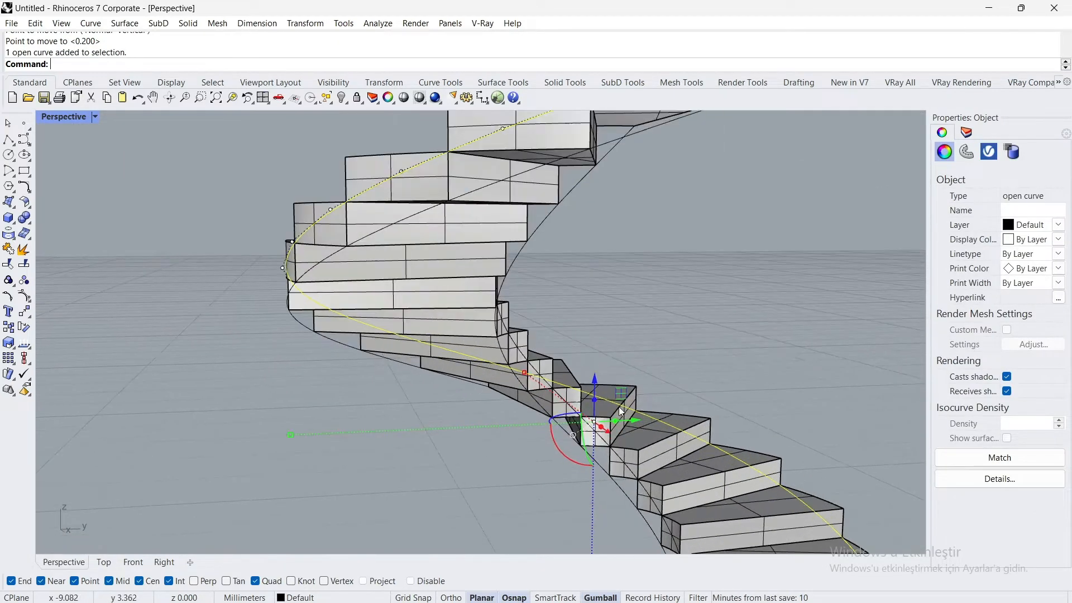
pyautogui.click(591, 401)
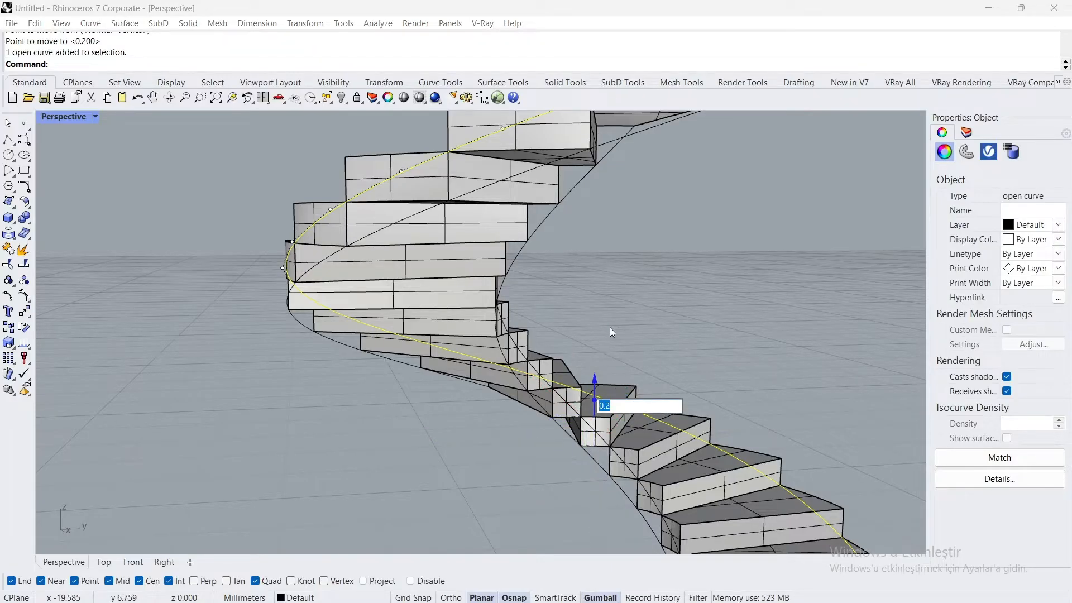
pyautogui.write('1.1')
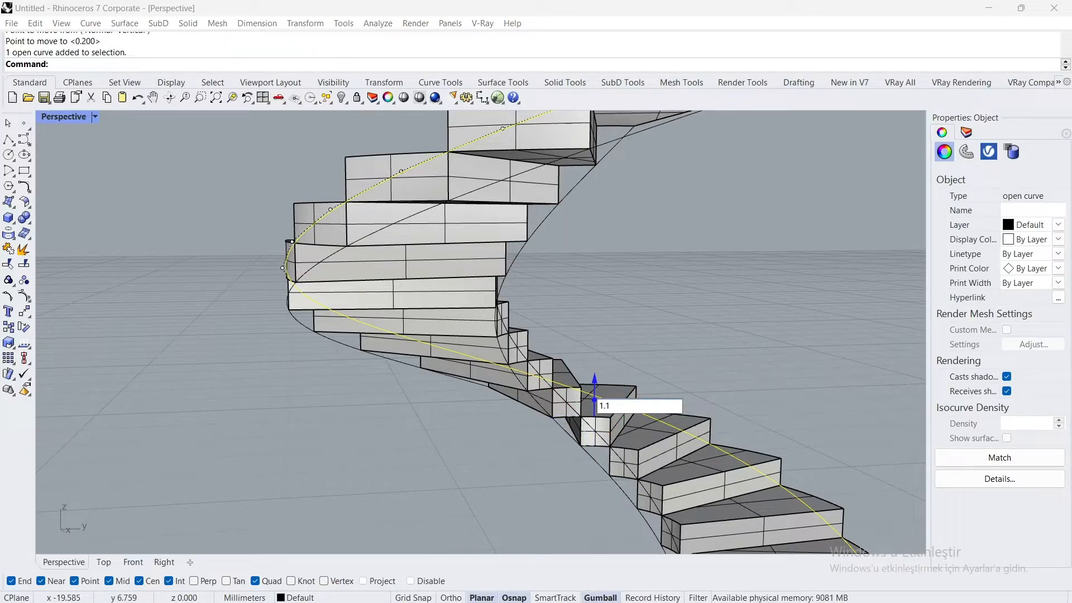
pyautogui.press('Return')
pyautogui.click(717, 195)
# Step: Extrude the upper inner helix curve vertically upward to form the inner railing surface
pyautogui.moveTo(667, 252); pyautogui.dragTo(487, 270, button='right')
pyautogui.scroll(-14, 487, 270)
pyautogui.scroll(10, 664, 239)
pyautogui.scroll(6, 523, 270)
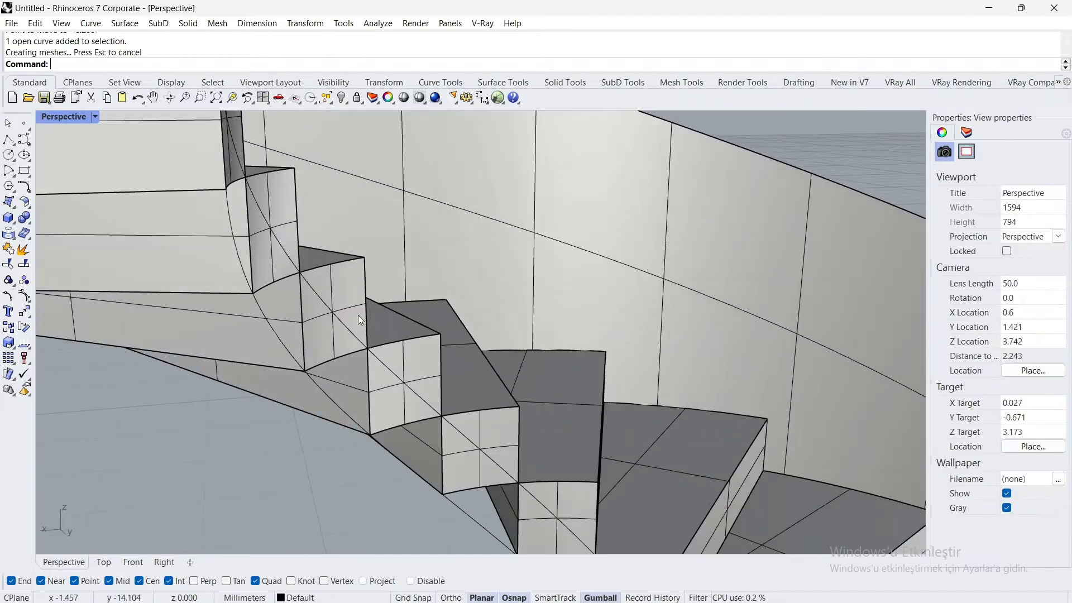
pyautogui.click(343, 321)
pyautogui.scroll(-10, 407, 346)
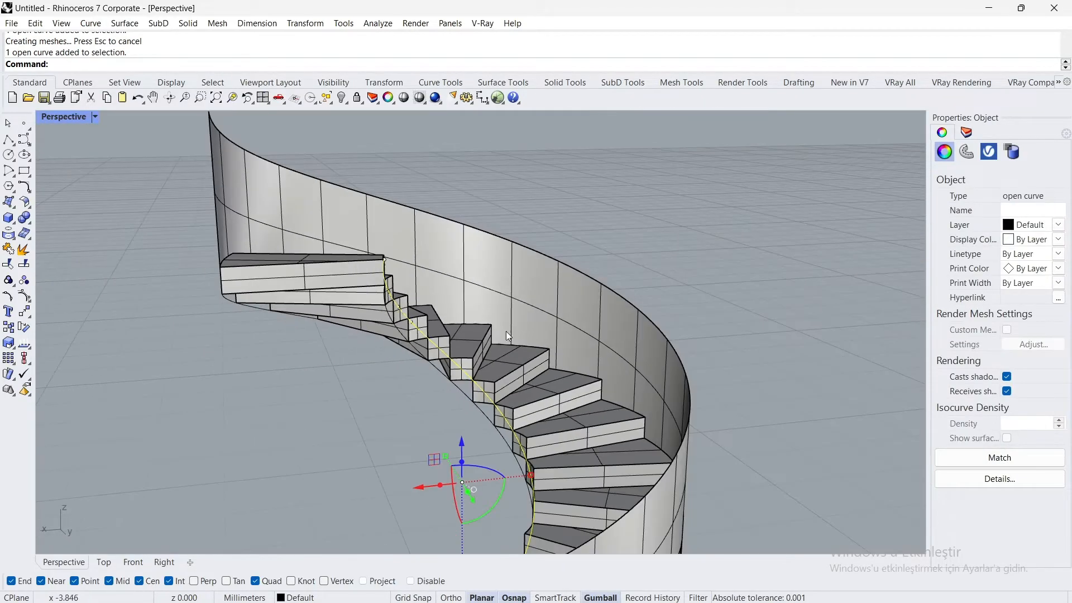
pyautogui.moveTo(552, 281); pyautogui.dragTo(548, 368, button='right')
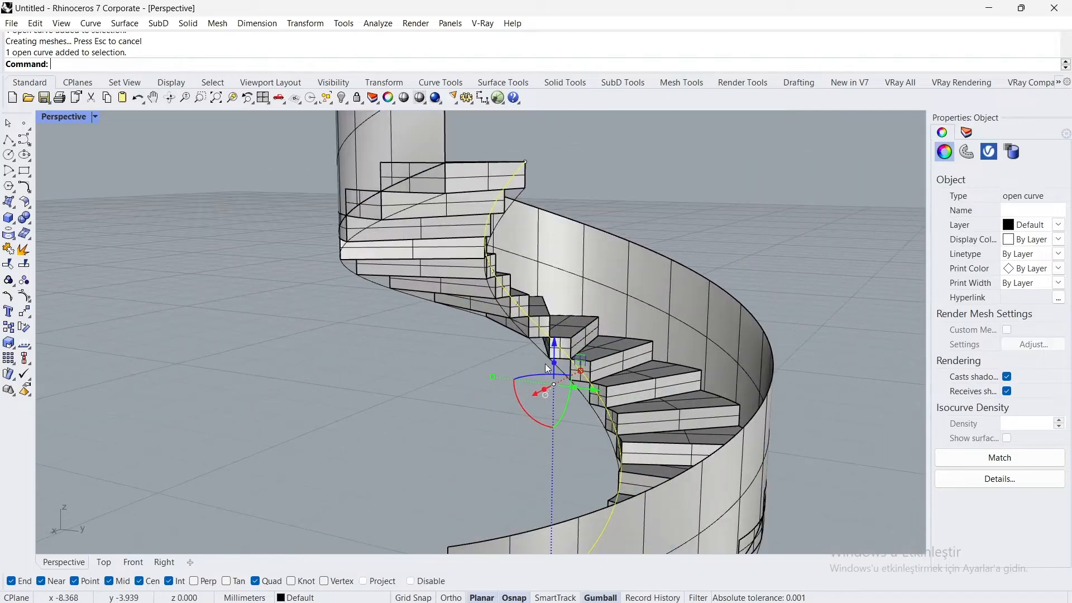
pyautogui.click(555, 361)
pyautogui.press('Return')
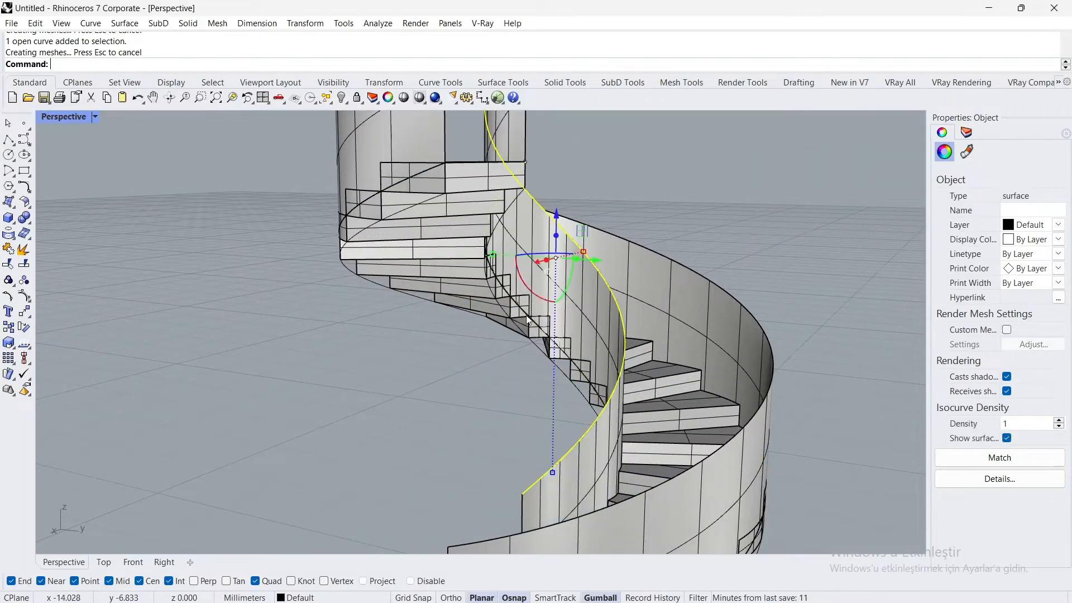
pyautogui.click(428, 379)
# Step: Thicken the outer railing surface outward into a solid with OffsetSrf at a distance of 0.04 mm
pyautogui.moveTo(419, 268); pyautogui.dragTo(459, 329, button='right')
pyautogui.click(457, 166)
pyautogui.scroll(-8, 421, 340)
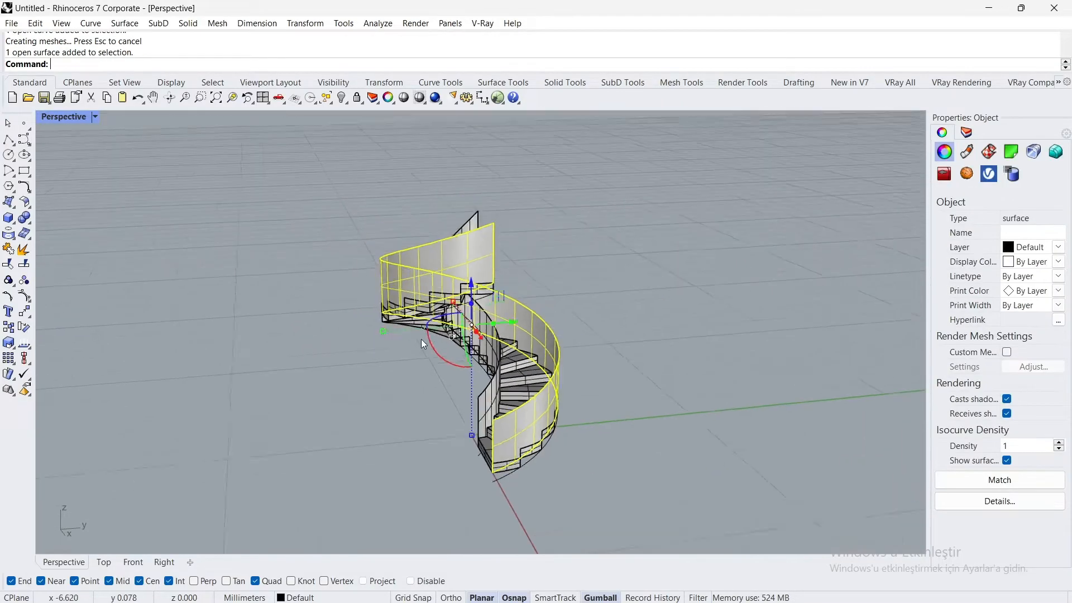
pyautogui.scroll(4, 422, 267)
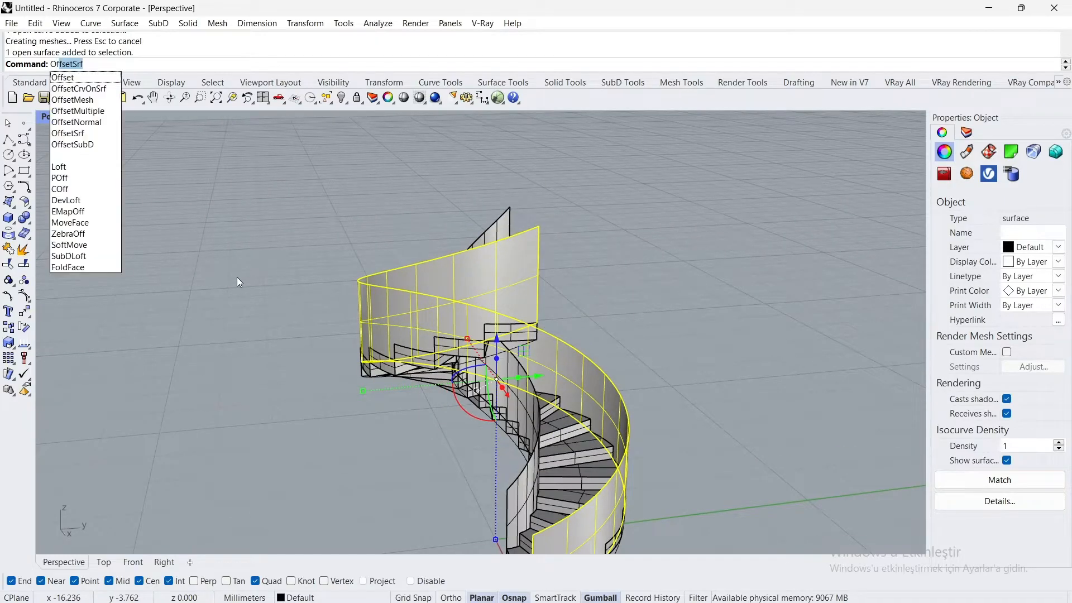
pyautogui.press('Return')
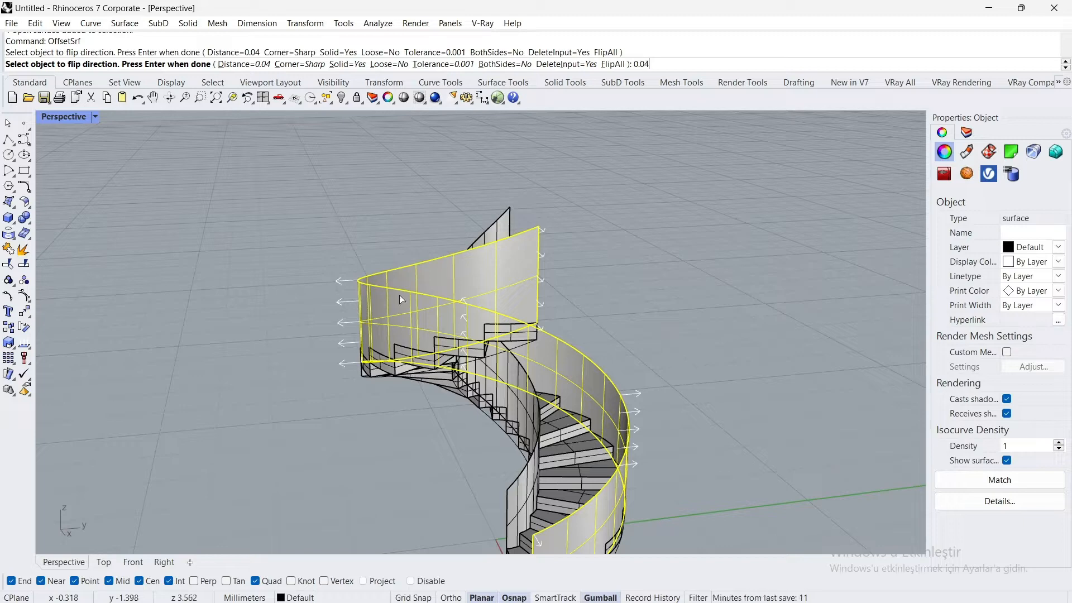
pyautogui.write('0.04')
pyautogui.press('Return')
pyautogui.press('Return')
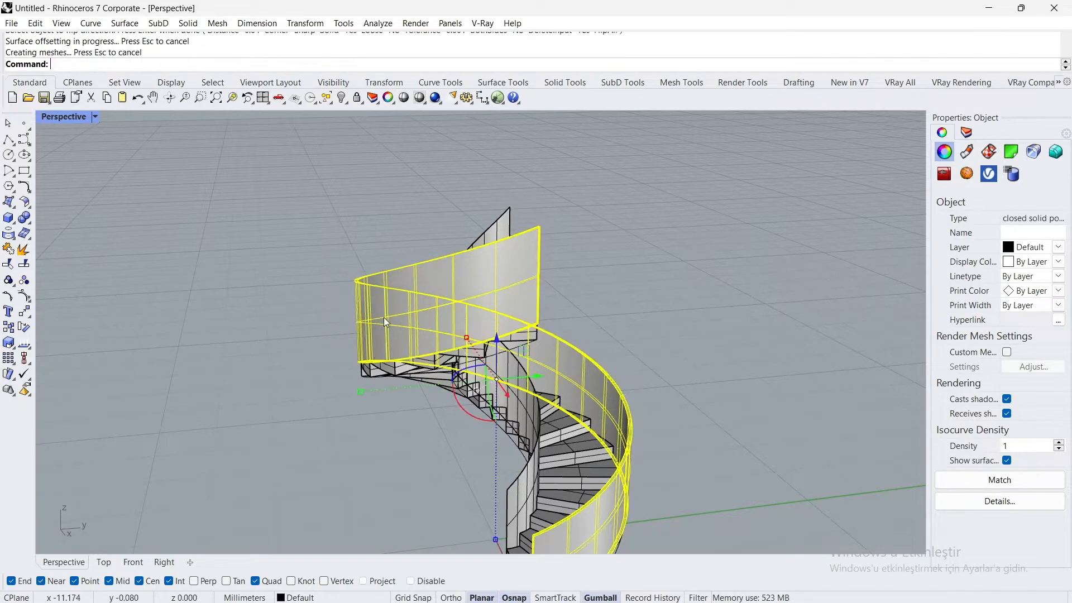
pyautogui.click(372, 418)
# Step: Thicken the inner railing surface into a solid with OffsetSrf at a distance of 0.04 mm
pyautogui.moveTo(541, 303); pyautogui.dragTo(552, 339, button='right')
pyautogui.scroll(3, 519, 335)
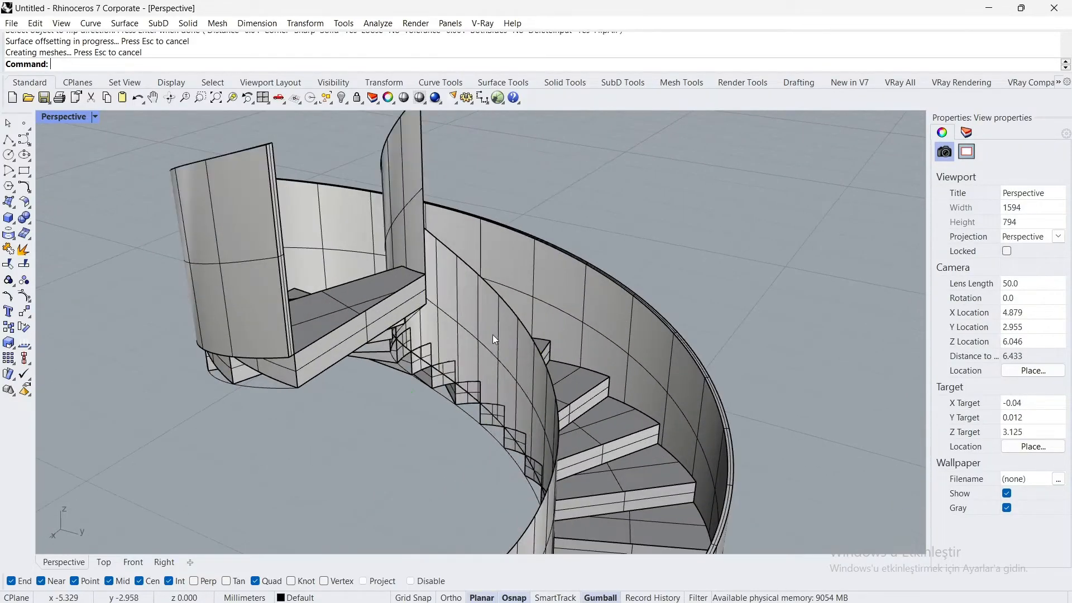
pyautogui.click(464, 349)
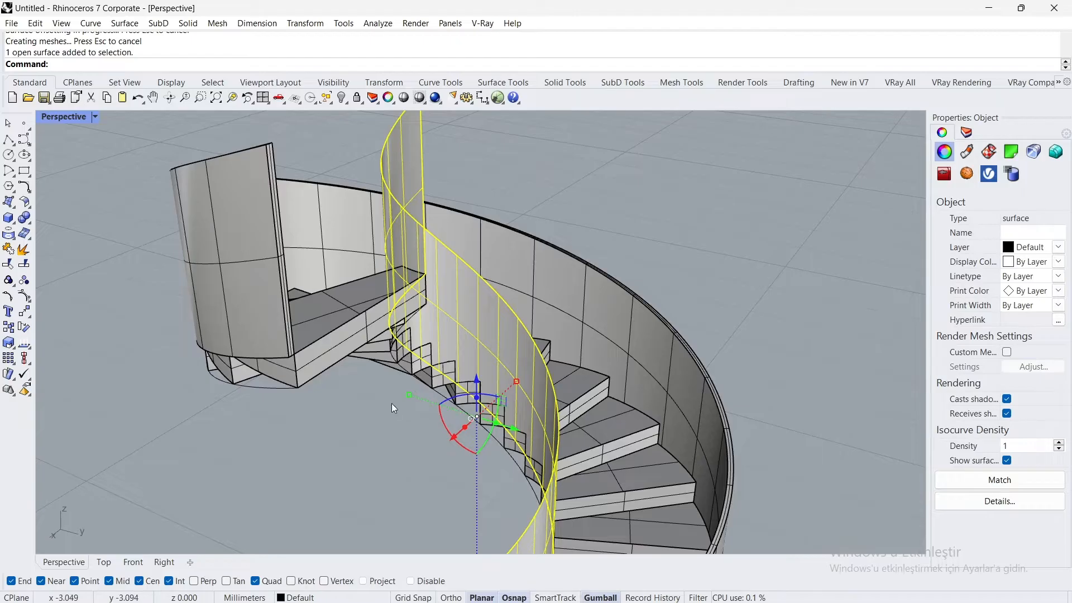
pyautogui.write('OffsetSrf')
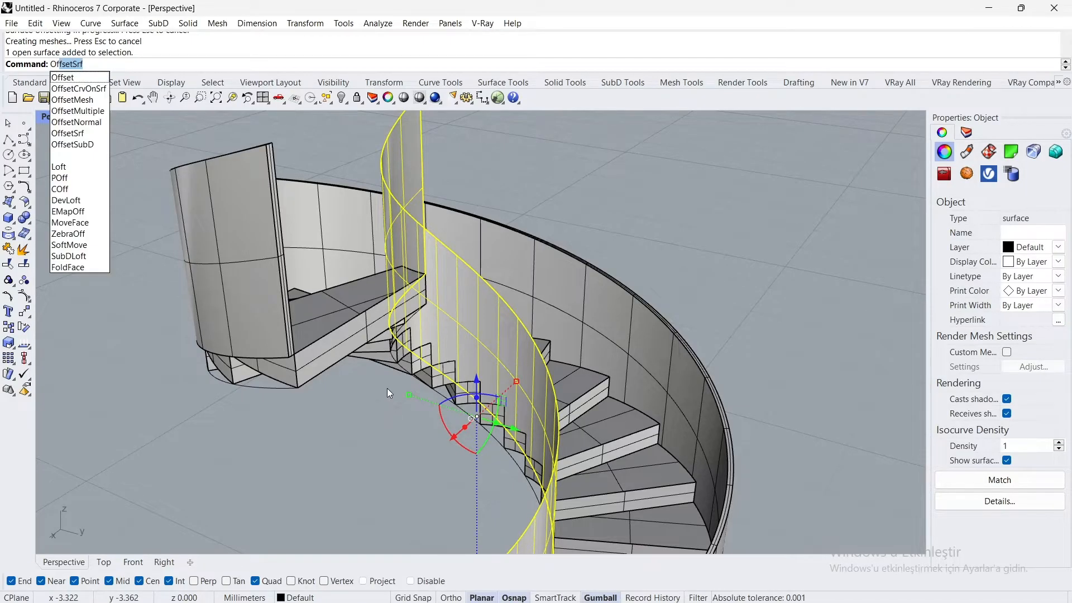
pyautogui.press('Return')
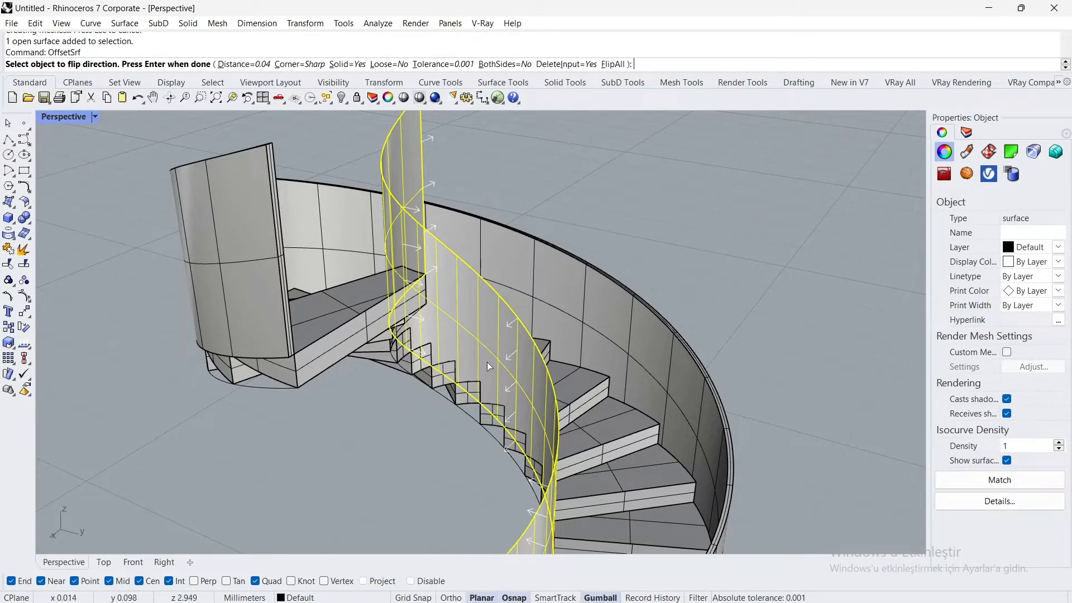
pyautogui.press('Return')
pyautogui.click(633, 206)
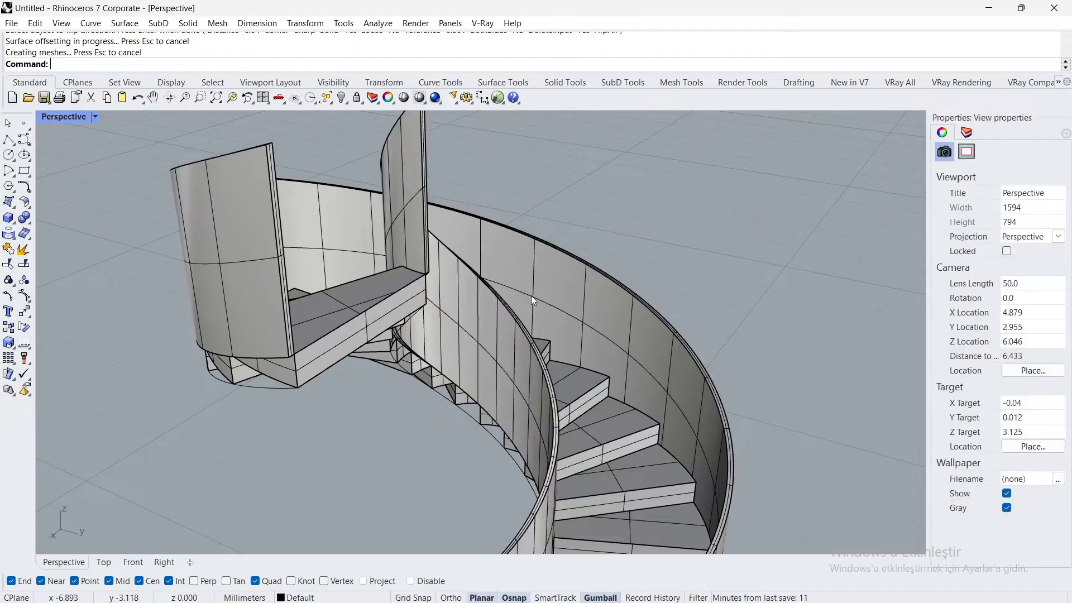
# Step: Loft a surface between the upper and lower outer helix curves to cover the outer ends of the steps
pyautogui.scroll(-8, 531, 296)
pyautogui.moveTo(409, 365); pyautogui.dragTo(461, 277, button='right')
pyautogui.scroll(5, 461, 277)
pyautogui.scroll(4, 461, 277)
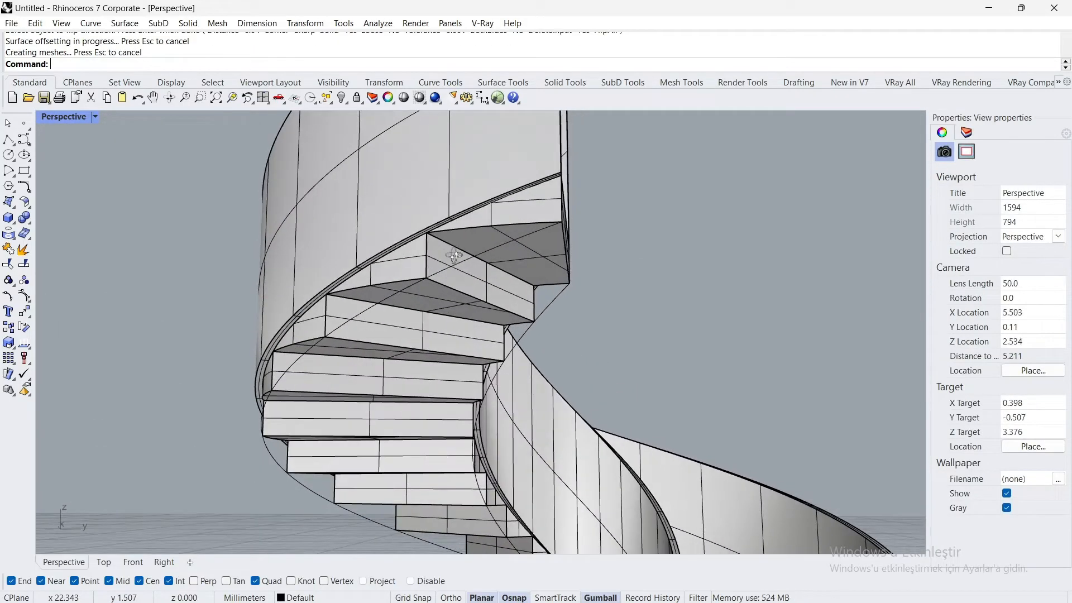
pyautogui.scroll(4, 459, 219)
pyautogui.click(474, 209)
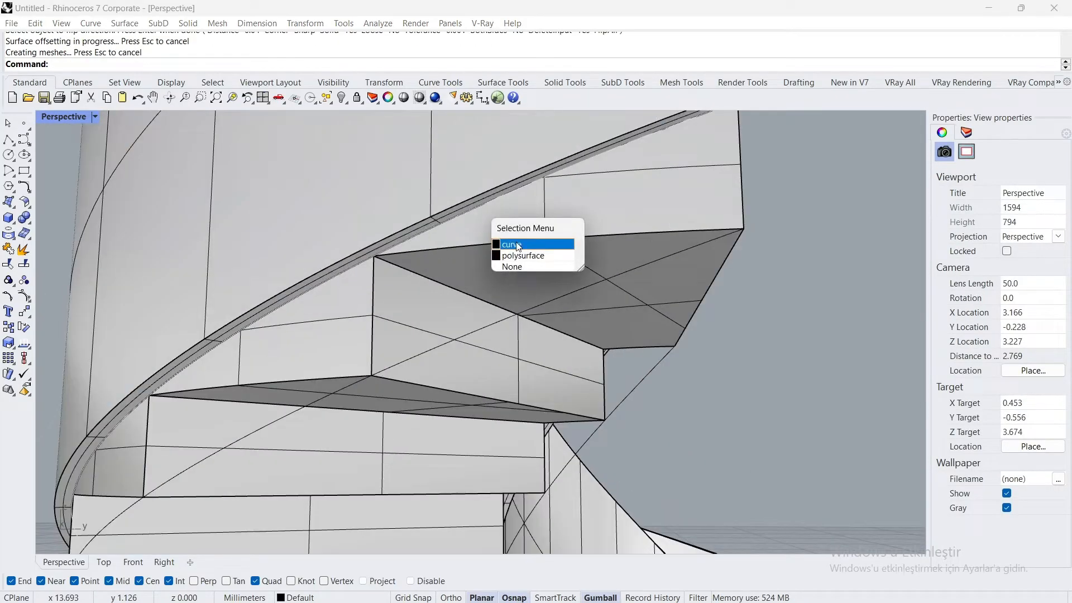
pyautogui.click(796, 180)
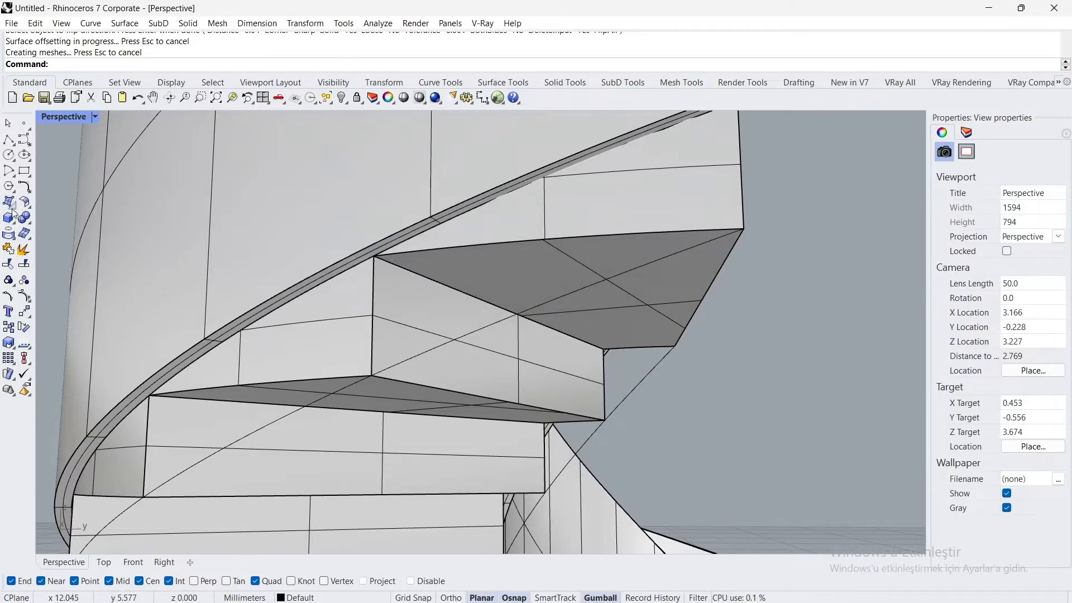
pyautogui.click(10, 203)
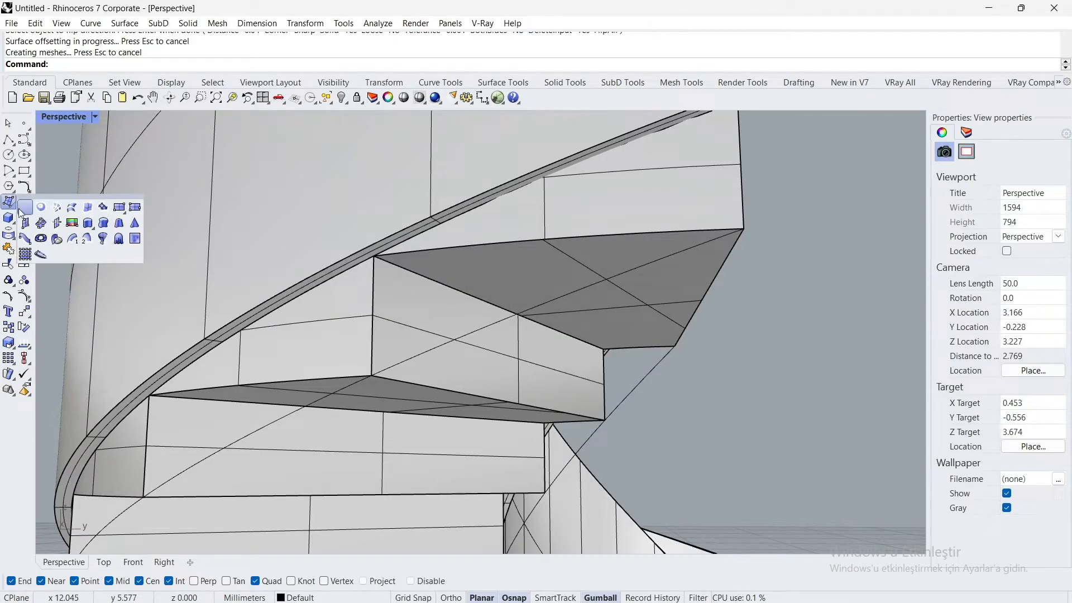
pyautogui.click(72, 208)
pyautogui.click(547, 173)
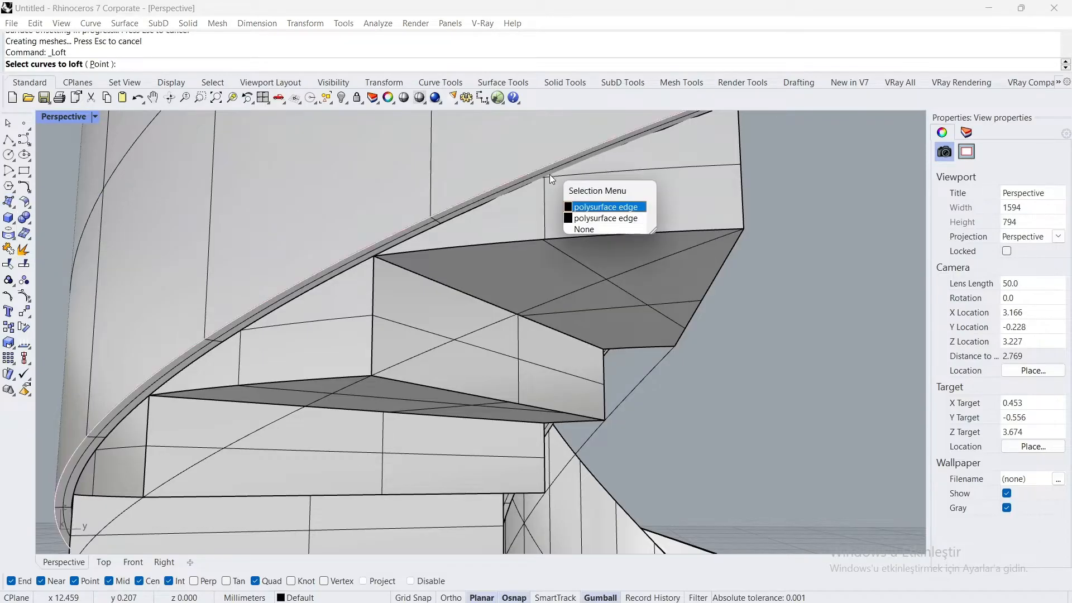
pyautogui.click(546, 183)
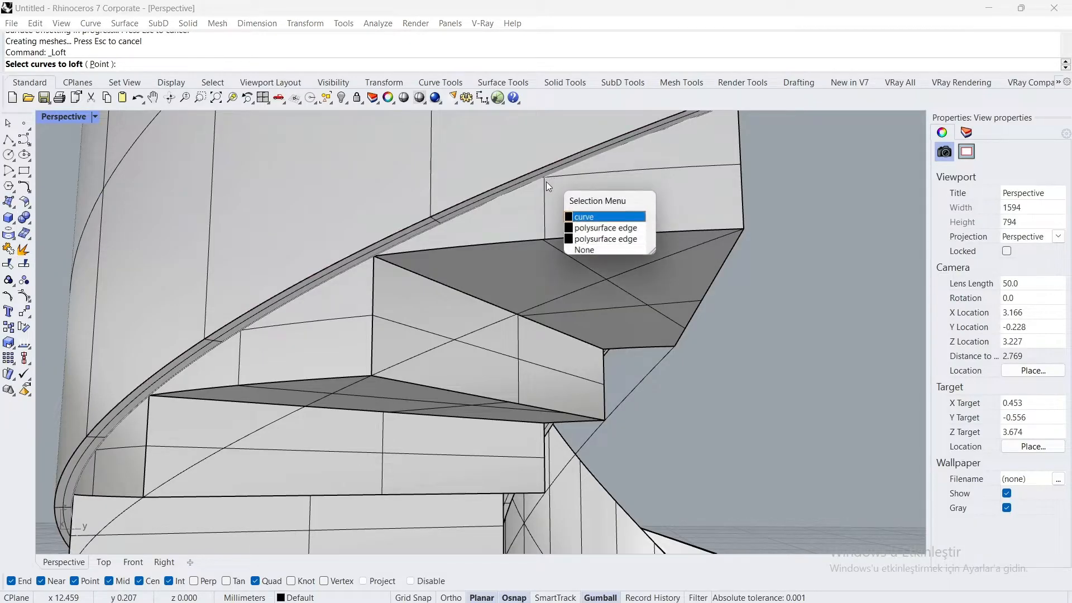
pyautogui.click(586, 216)
pyautogui.click(617, 279)
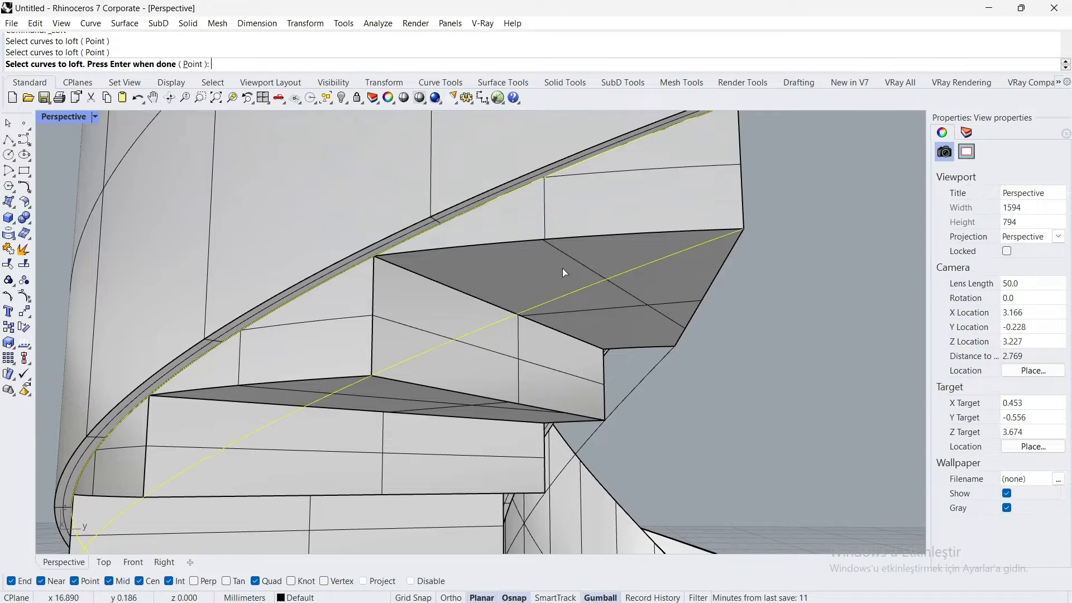
pyautogui.press('Return')
pyautogui.click(518, 401)
# Step: Loft a surface between the upper and lower inner helix curves to cover the inner ends of the steps
pyautogui.scroll(-10, 468, 358)
pyautogui.moveTo(553, 294); pyautogui.dragTo(282, 315, button='right')
pyautogui.scroll(10, 416, 323)
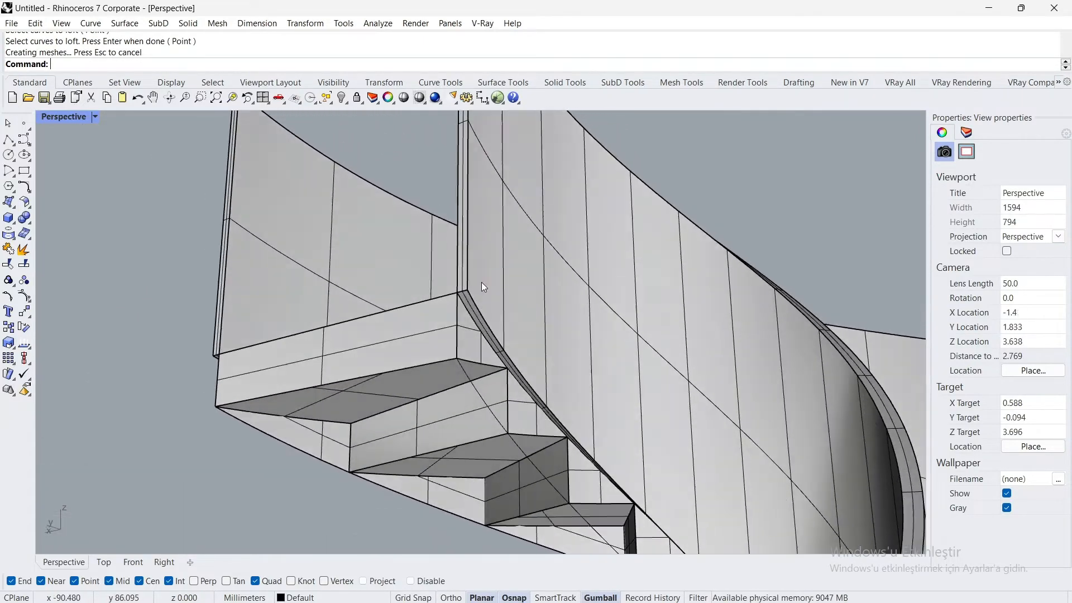
pyautogui.press('Return')
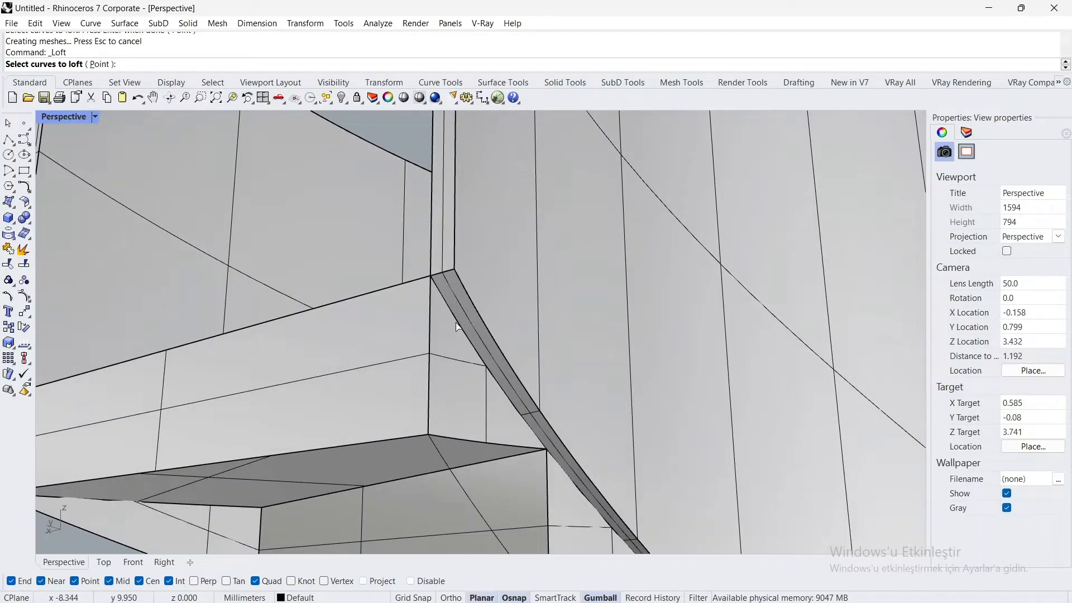
pyautogui.press('Escape')
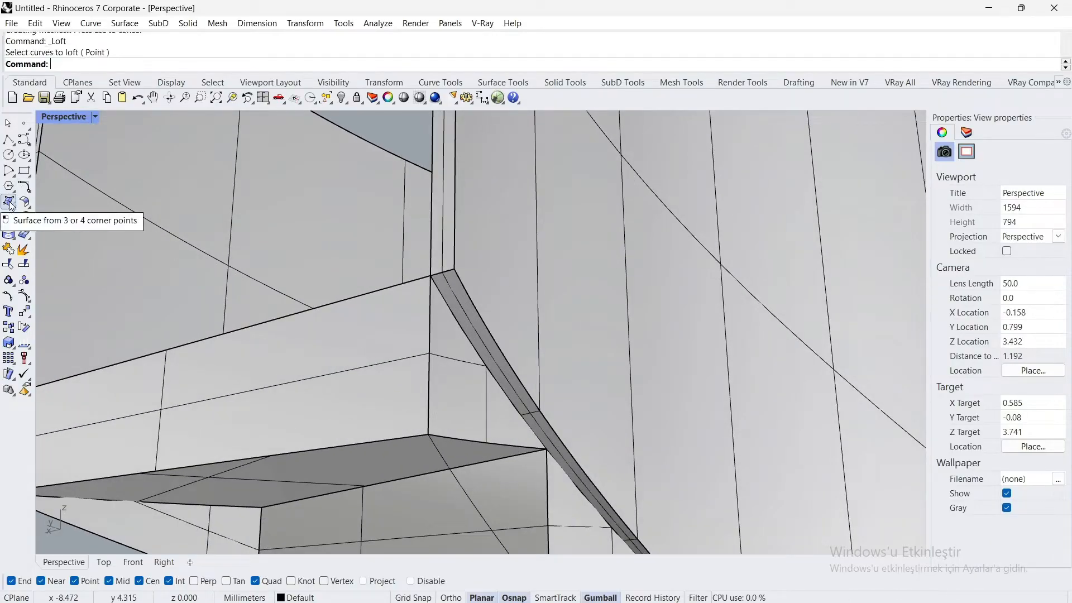
pyautogui.click(14, 209)
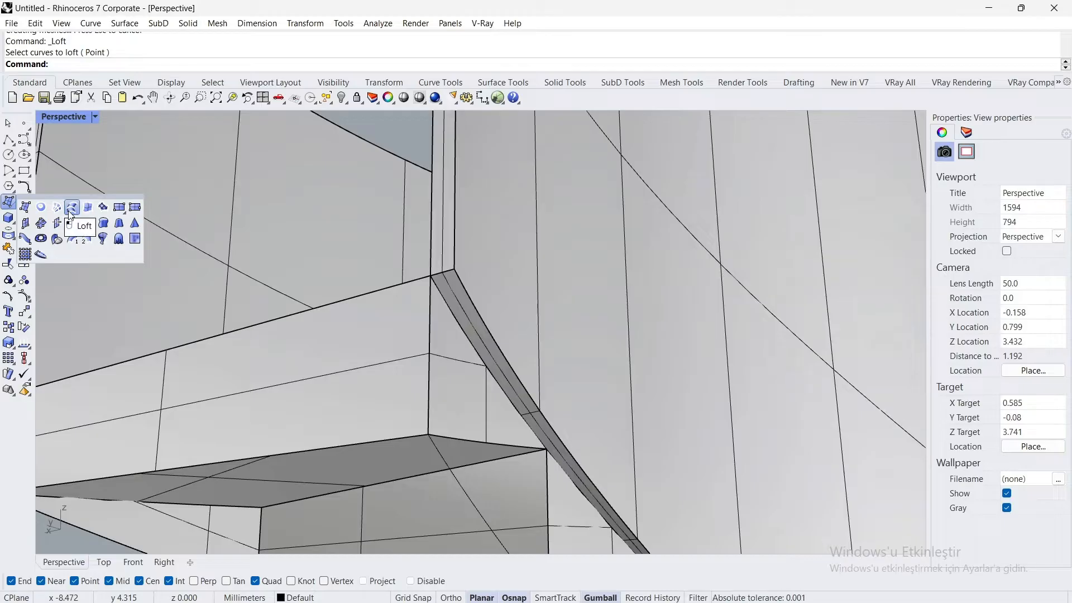
pyautogui.click(69, 215)
pyautogui.click(440, 297)
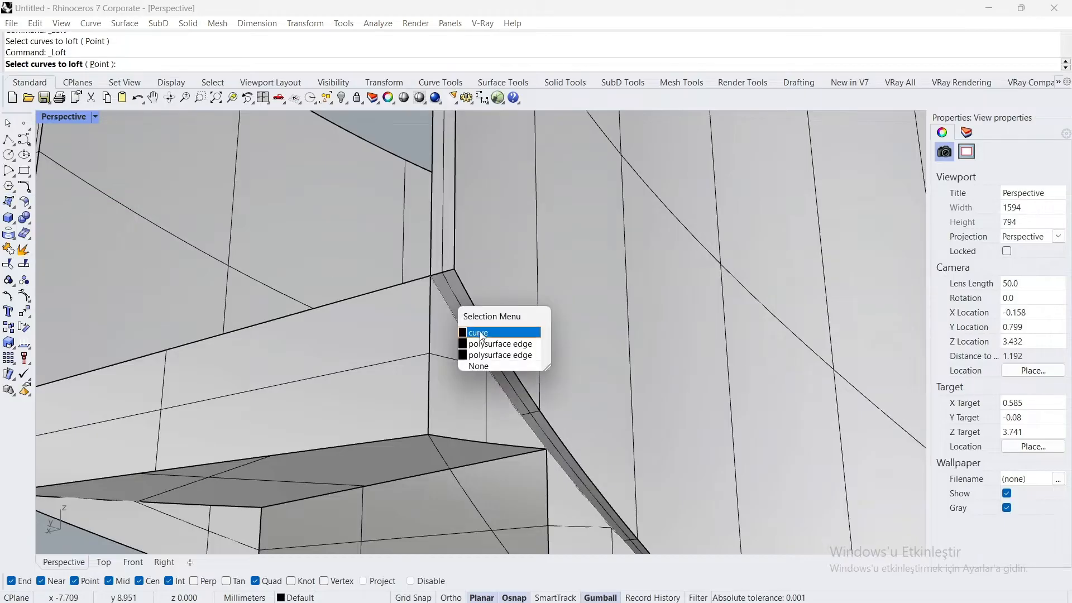
pyautogui.click(477, 330)
pyautogui.click(445, 461)
pyautogui.press('Return')
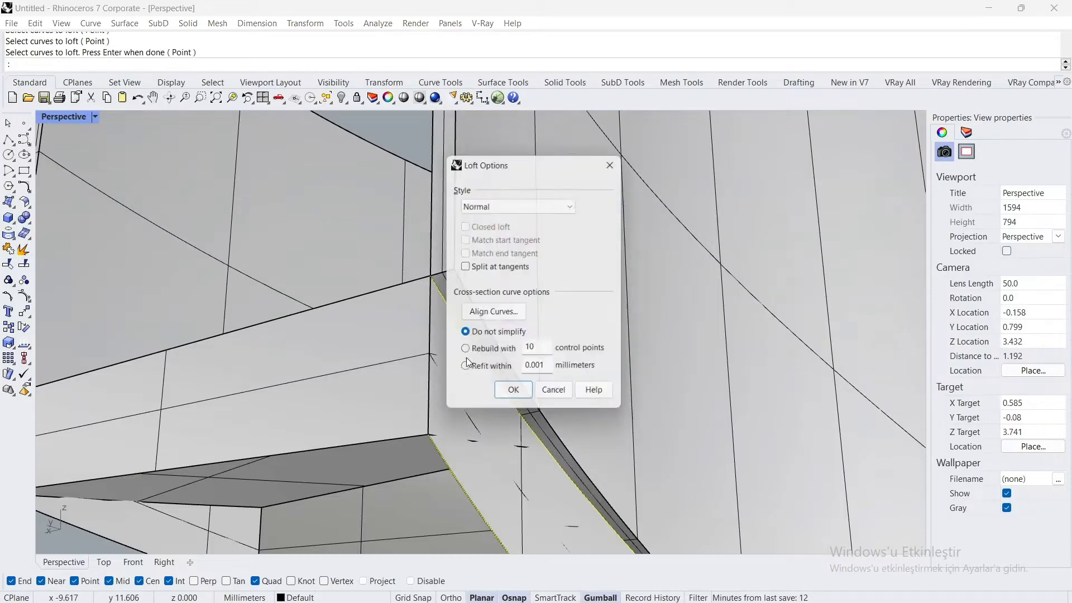
pyautogui.click(507, 402)
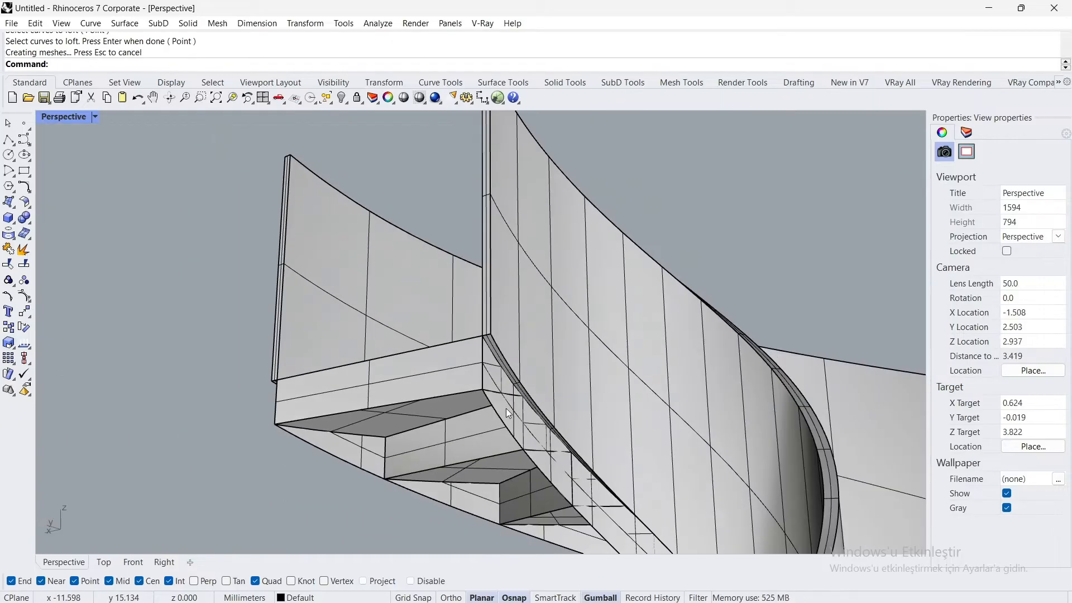
# Step: Thicken the inner lofted band away from the steps into a solid with OffsetSrf at 0.04 mm
pyautogui.write('O')
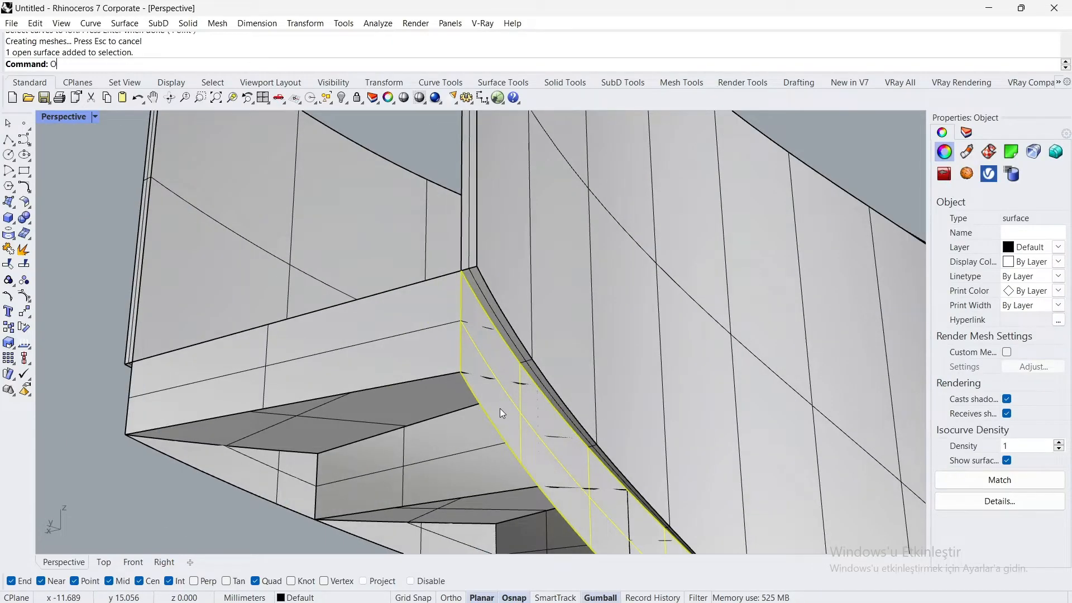
pyautogui.write('ffsetSrf')
pyautogui.press('Return')
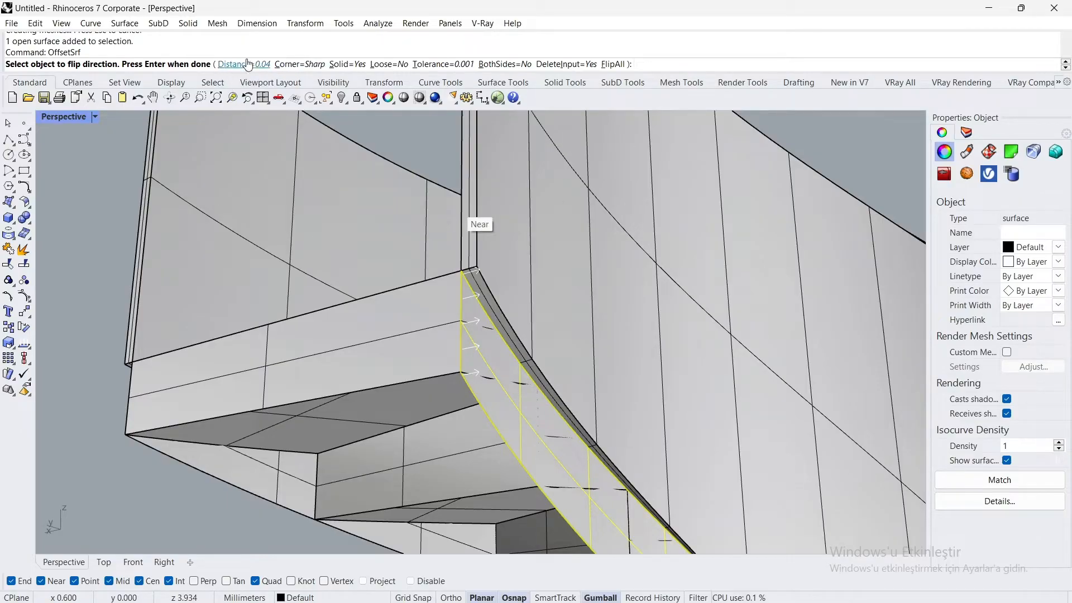
pyautogui.press('Return')
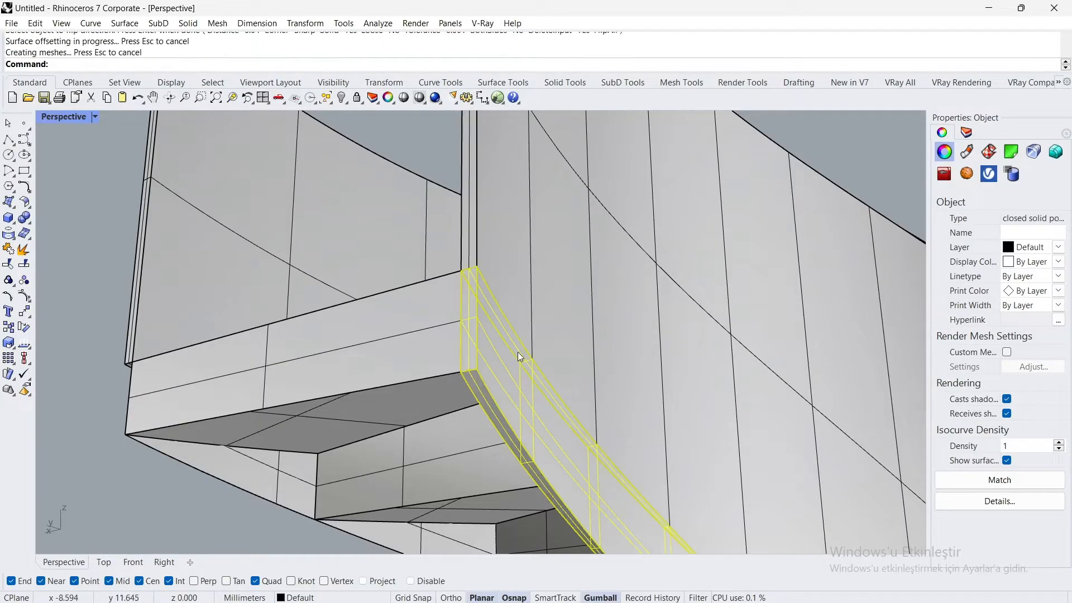
# Step: Thicken the outer lofted band outward into a solid with OffsetSrf at a distance of 0.04 mm
pyautogui.scroll(-10, 518, 352)
pyautogui.moveTo(304, 369); pyautogui.dragTo(586, 383, button='right')
pyautogui.scroll(9, 412, 383)
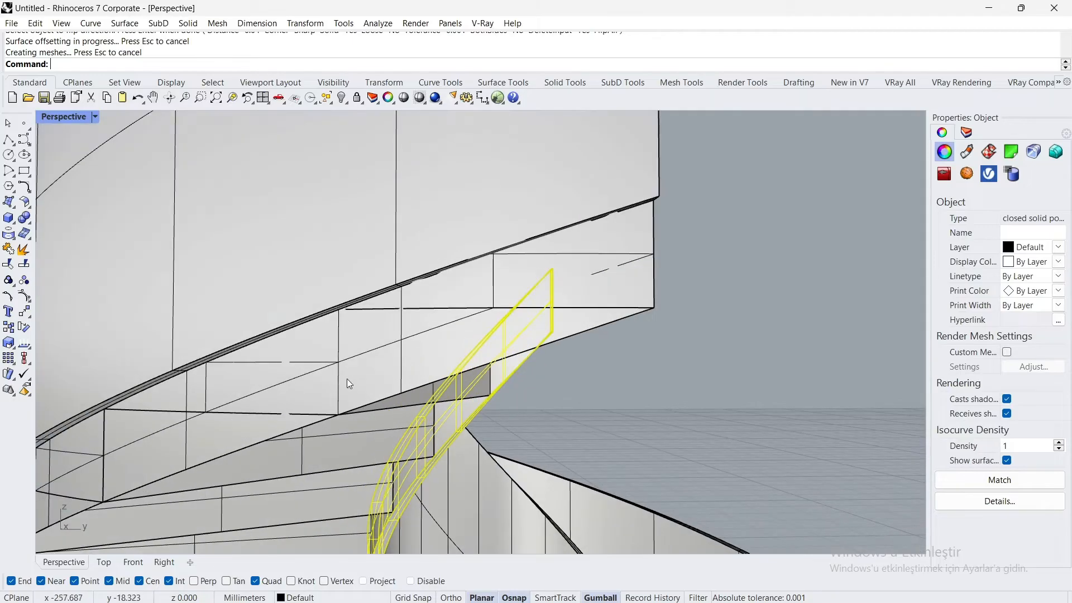
pyautogui.click(372, 377)
pyautogui.scroll(-8, 418, 338)
pyautogui.moveTo(417, 339); pyautogui.dragTo(358, 357, button='right')
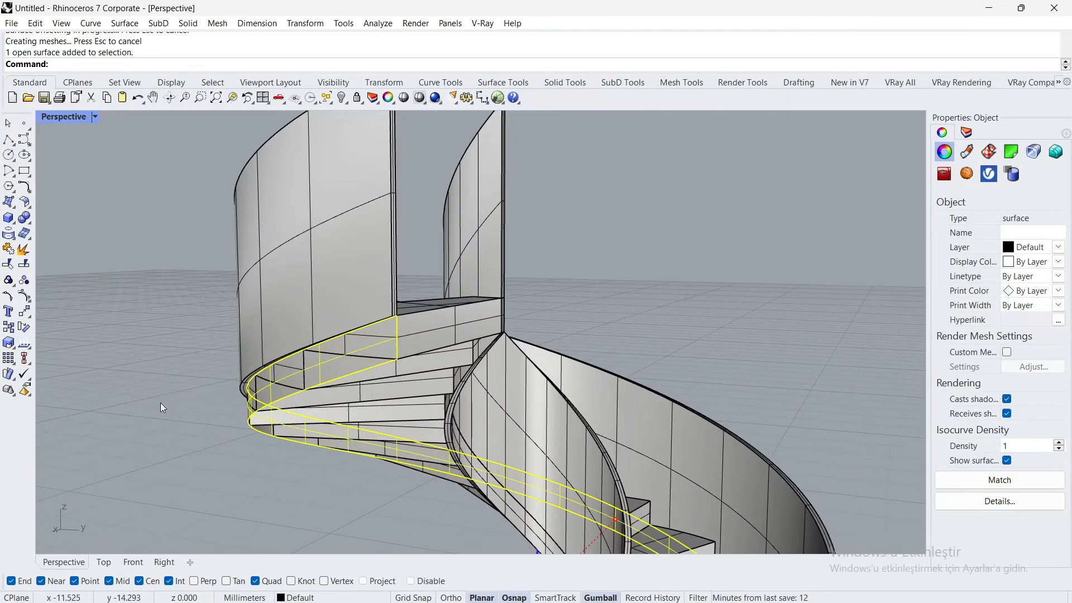
pyautogui.write('OffsetSrf')
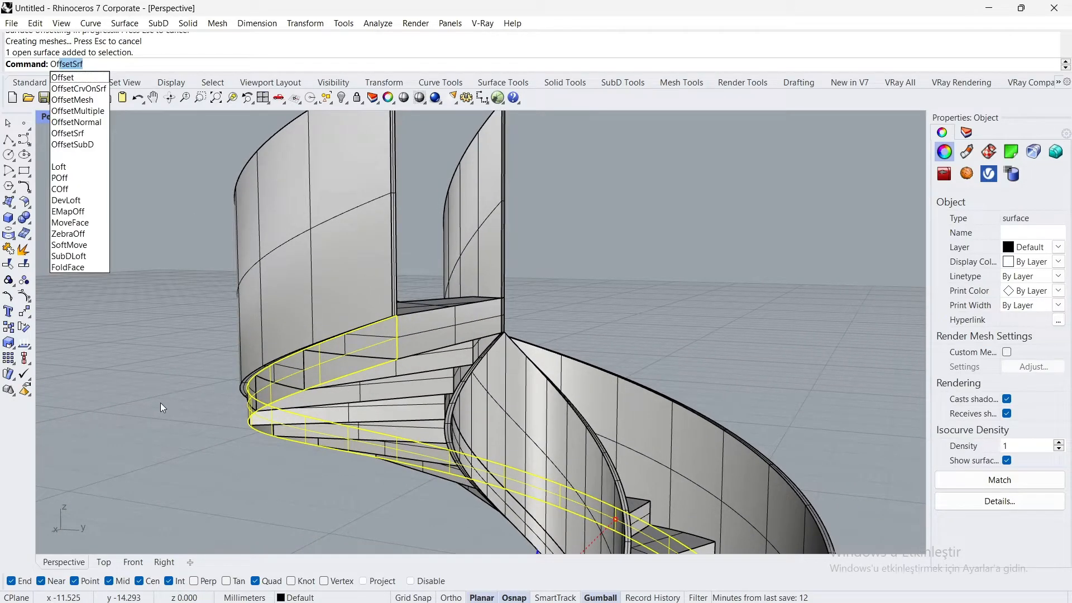
pyautogui.press('Return')
pyautogui.moveTo(365, 398); pyautogui.dragTo(383, 346, button='right')
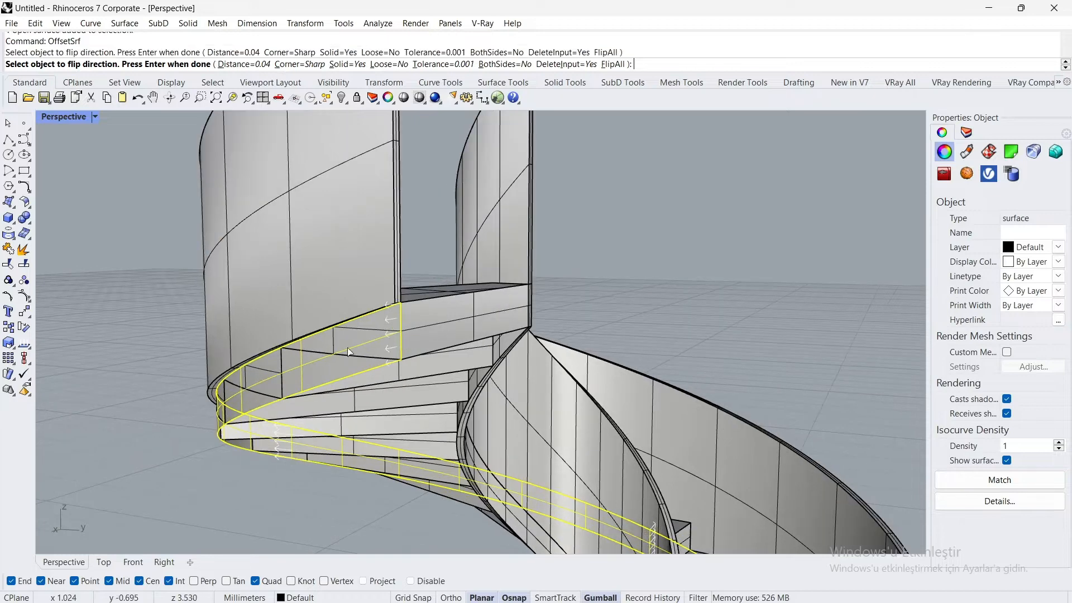
pyautogui.press('Return')
# Step: Loft a surface between the lower edges of the outer and inner side bands to close the underside, with Normal style and no simplification
pyautogui.scroll(-6, 299, 373)
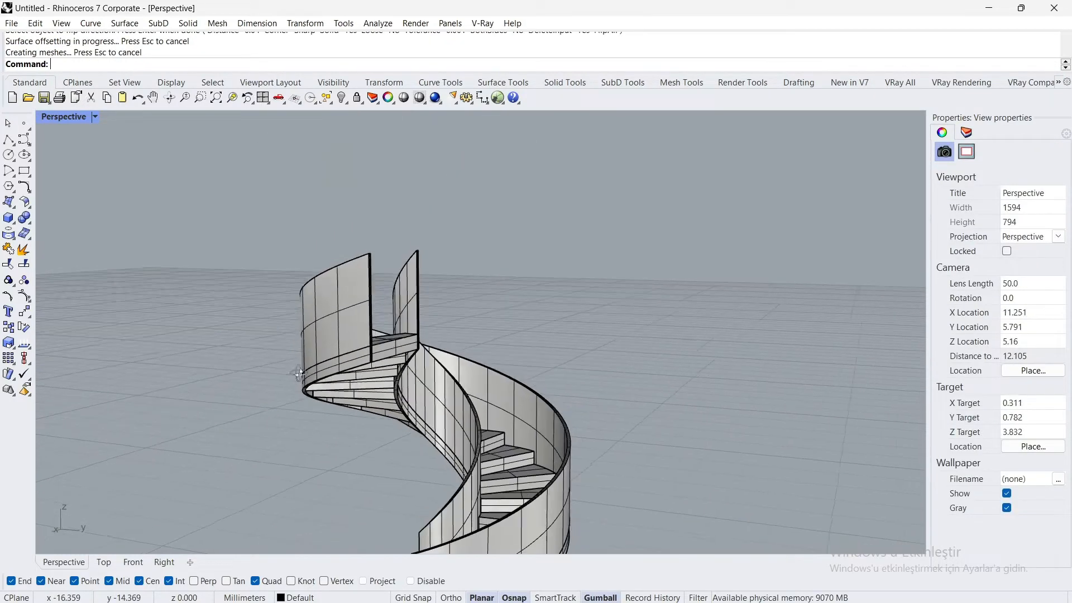
pyautogui.moveTo(299, 373); pyautogui.dragTo(299, 340, button='right')
pyautogui.scroll(6, 395, 356)
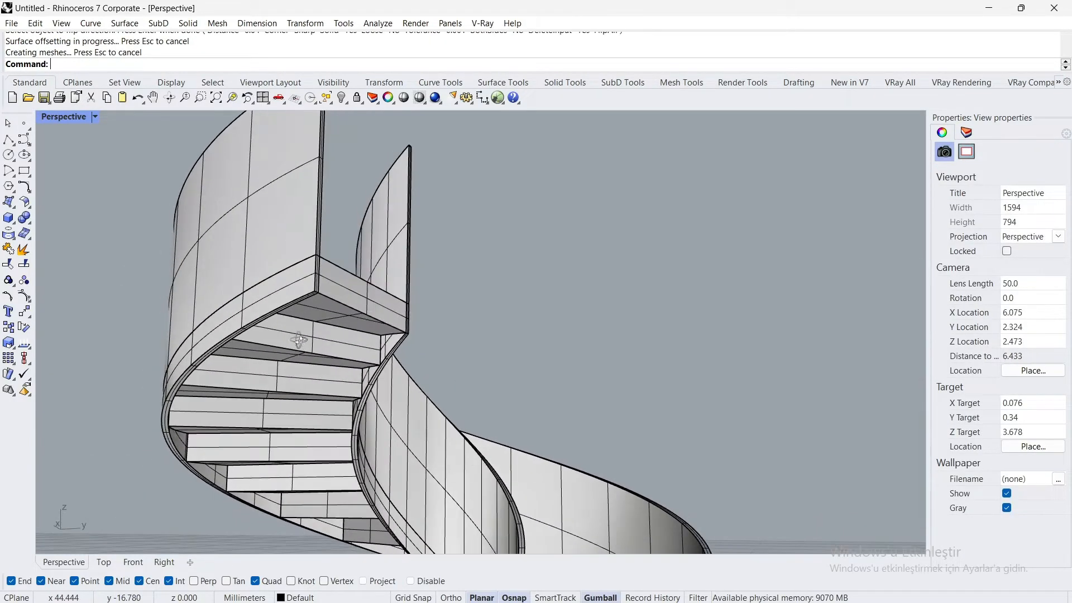
pyautogui.click(13, 205)
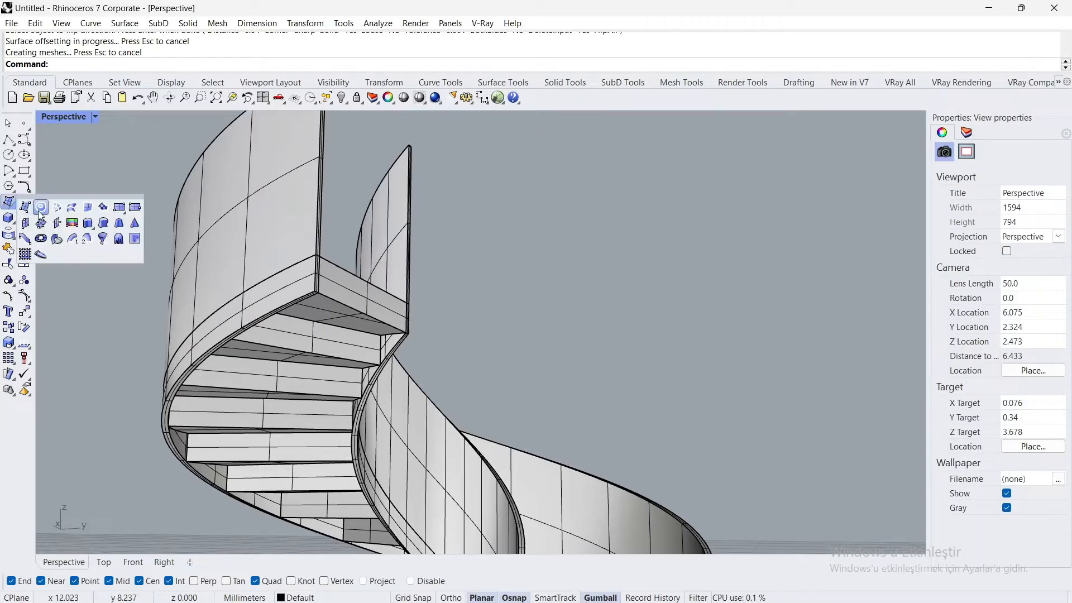
pyautogui.click(71, 207)
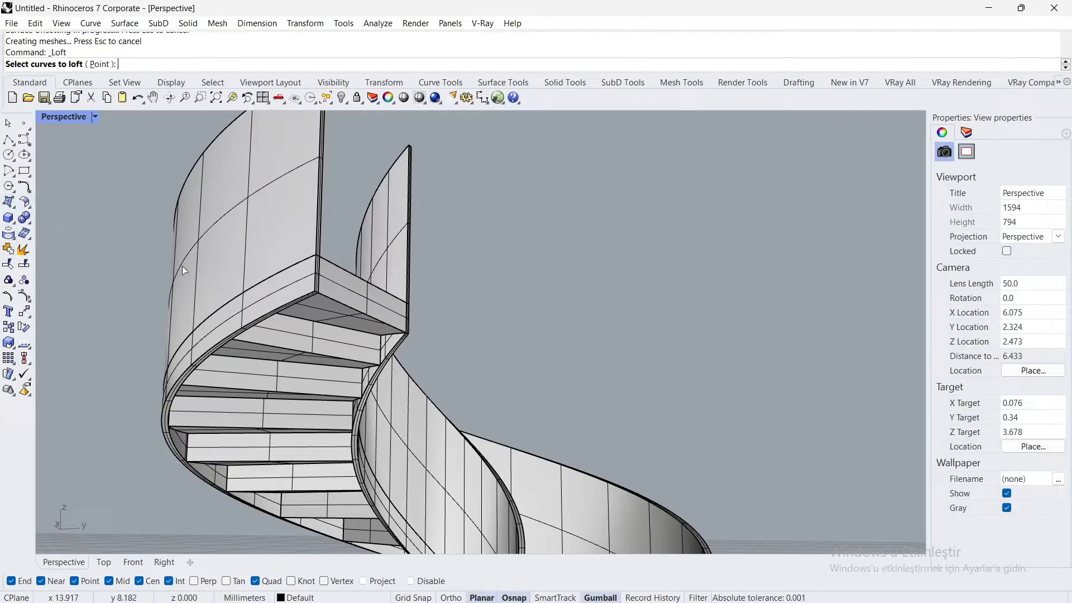
pyautogui.scroll(3, 310, 299)
pyautogui.click(305, 304)
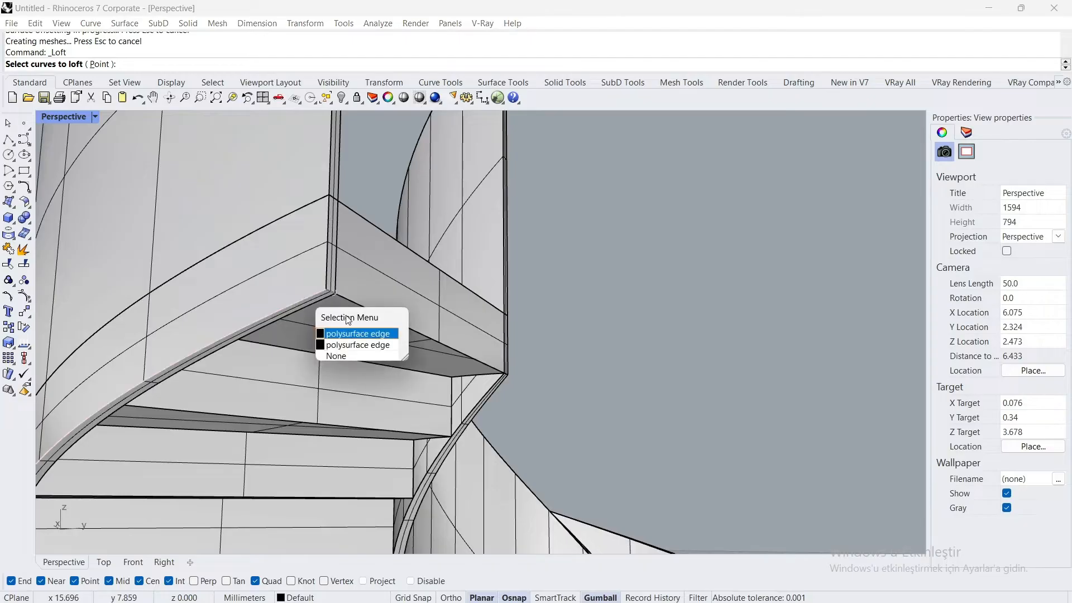
pyautogui.click(358, 335)
pyautogui.scroll(-5, 361, 317)
pyautogui.scroll(8, 310, 332)
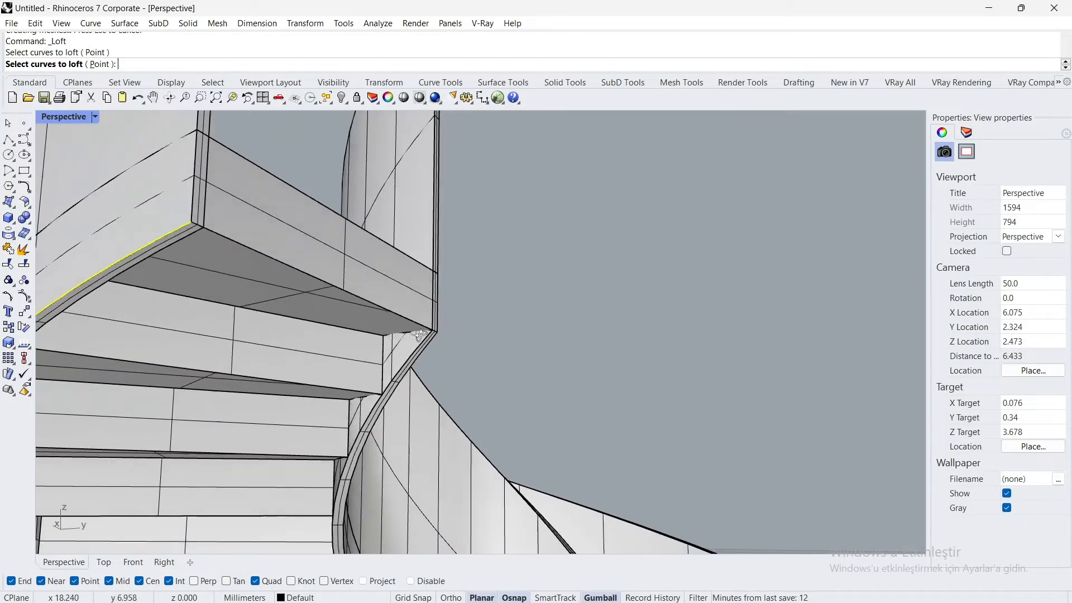
pyautogui.scroll(5, 391, 360)
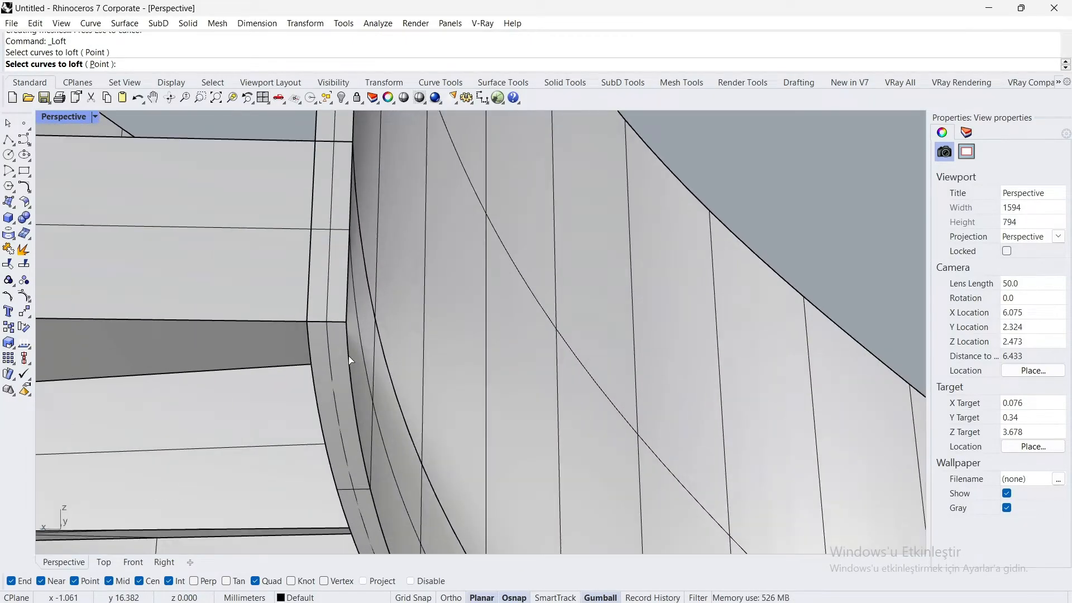
pyautogui.click(348, 356)
pyautogui.click(399, 391)
pyautogui.scroll(-8, 377, 415)
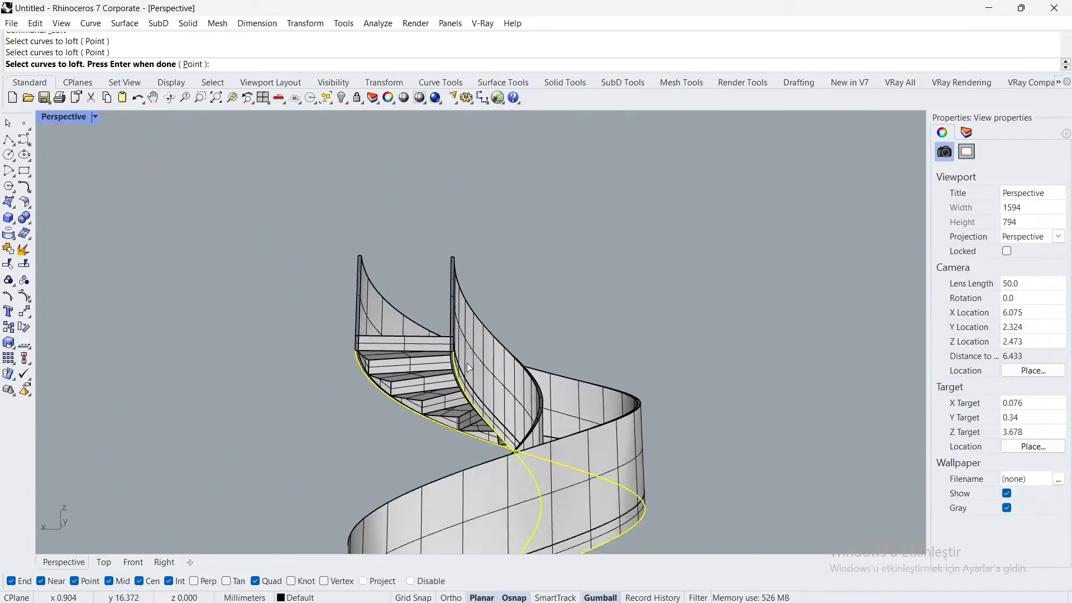
pyautogui.moveTo(377, 416); pyautogui.dragTo(543, 422, button='right')
pyautogui.scroll(6, 519, 387)
pyautogui.press('Return')
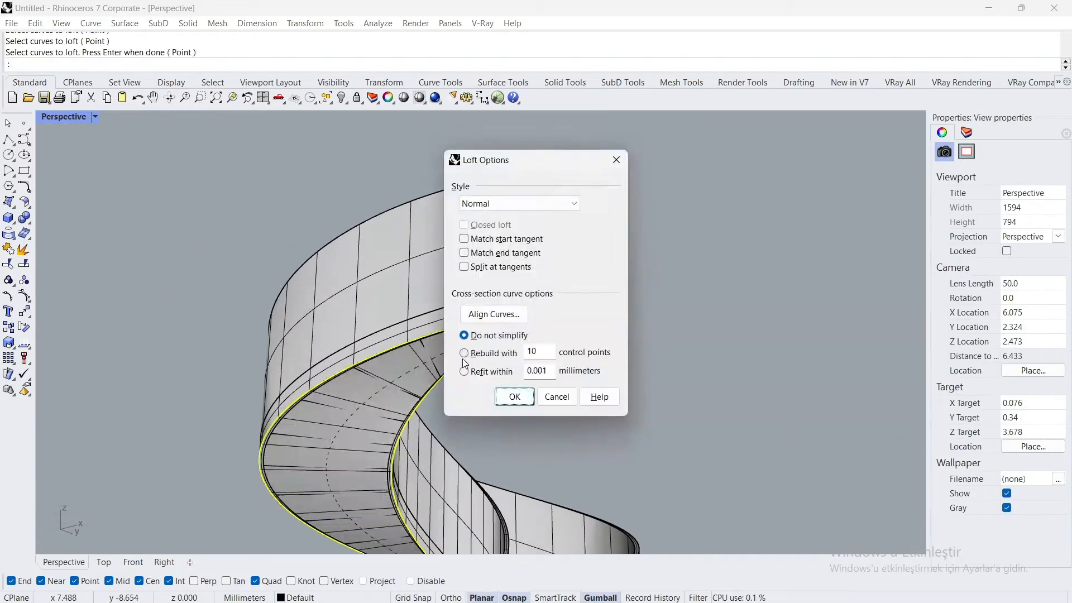
pyautogui.click(515, 397)
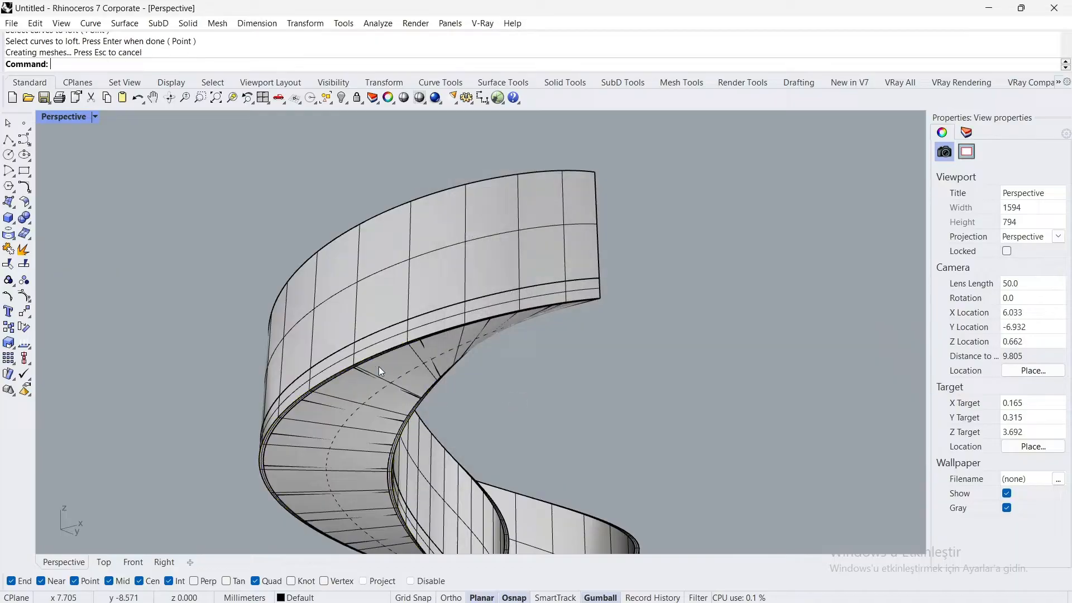
# Step: Thicken the lofted underside downward, away from the steps, into a solid with OffsetSrf at a distance of 0.04 mm
pyautogui.click(357, 391)
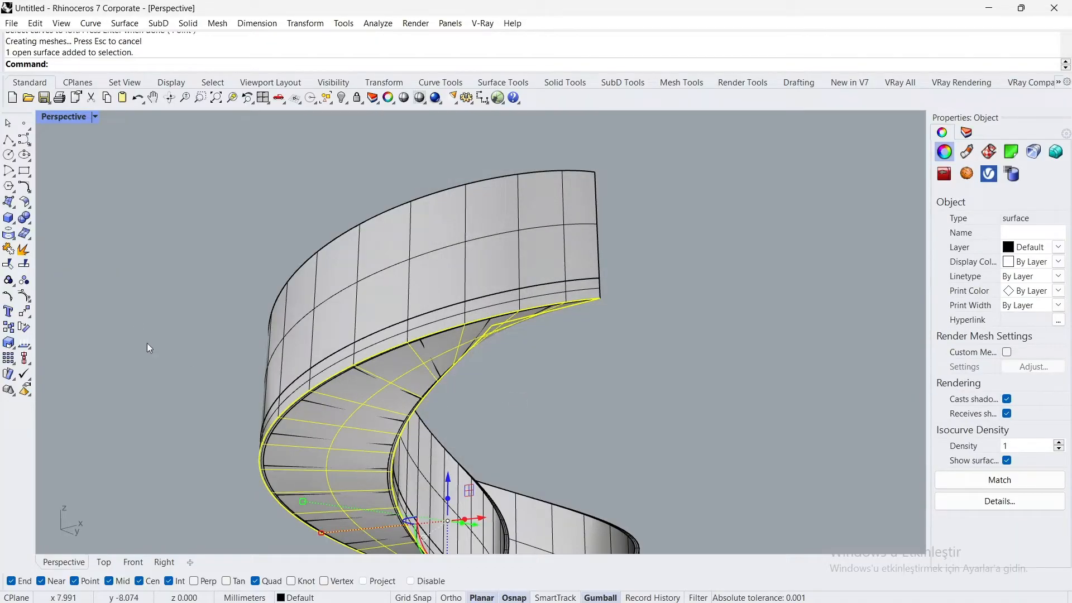
pyautogui.write('ffsetSrf')
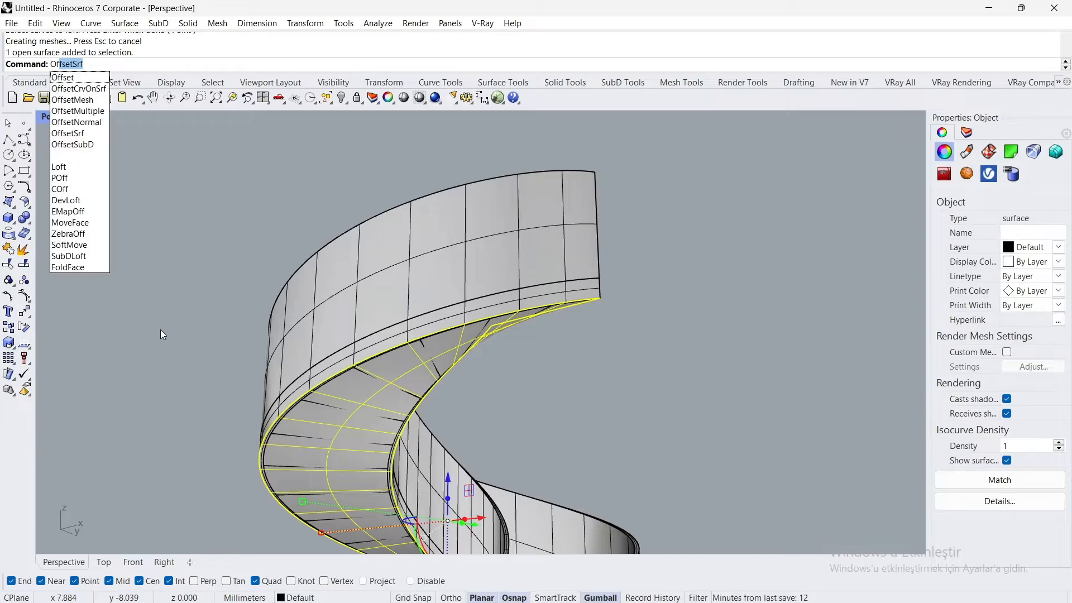
pyautogui.press('Return')
pyautogui.click(366, 406)
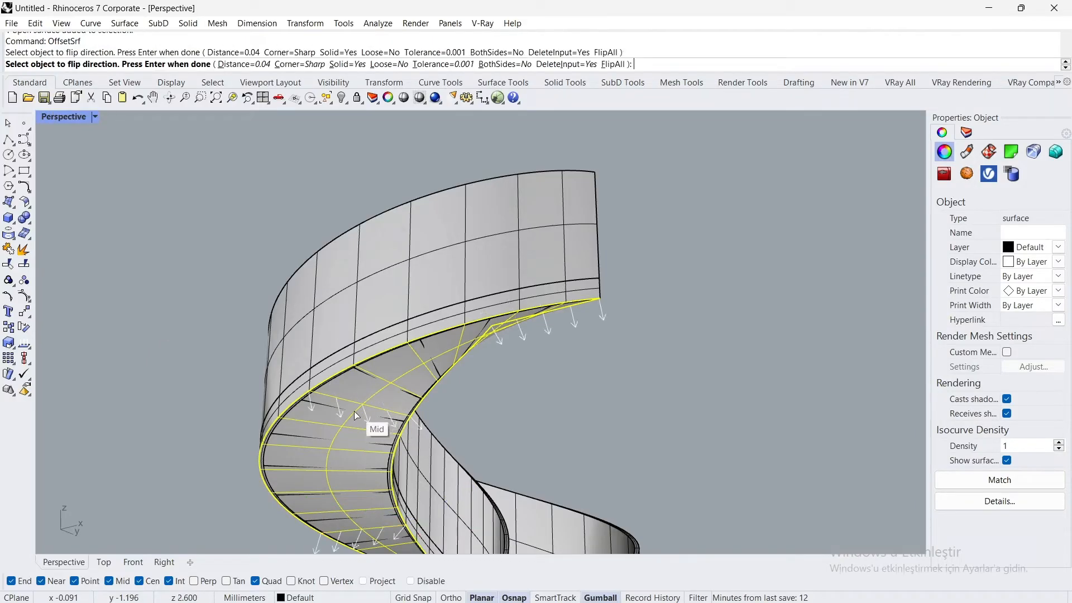
pyautogui.press('Return')
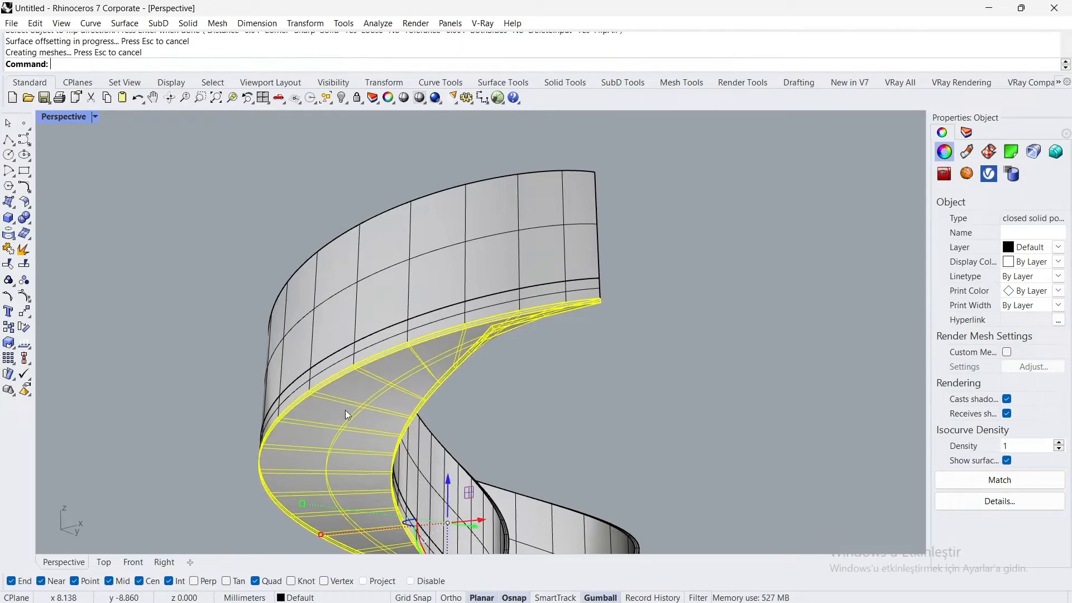
pyautogui.click(207, 336)
# Step: Draw a line about 2.9 mm long from the origin along the X axis in the Front view, passing beneath the first step
pyautogui.scroll(-7, 327, 325)
pyautogui.moveTo(326, 325); pyautogui.dragTo(318, 351, button='right')
pyautogui.scroll(4, 465, 511)
pyautogui.moveTo(426, 442); pyautogui.dragTo(404, 428, button='right')
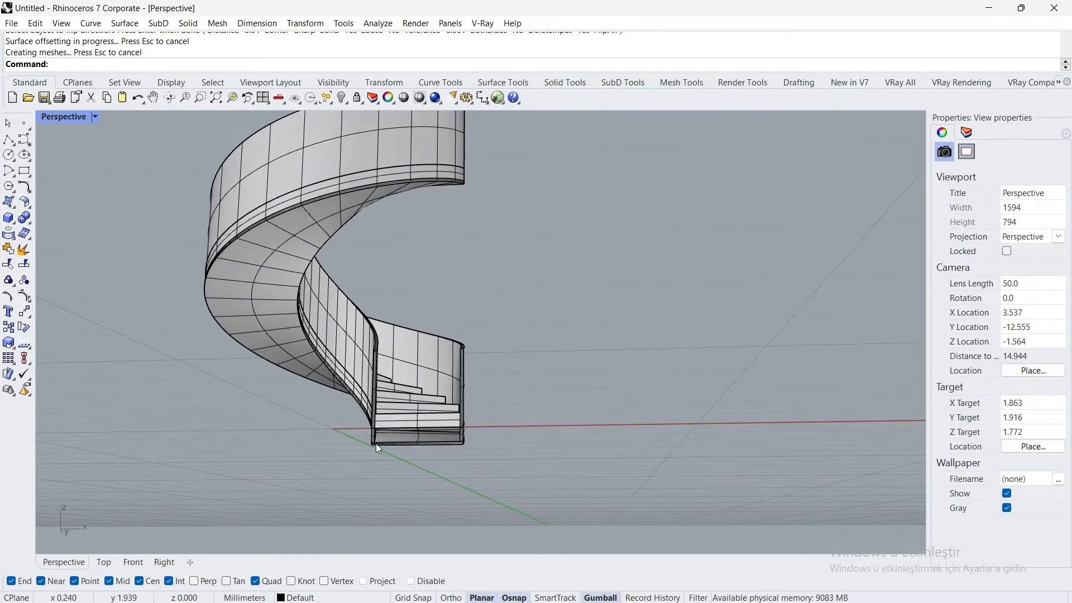
pyautogui.moveTo(399, 374); pyautogui.dragTo(401, 416, button='right')
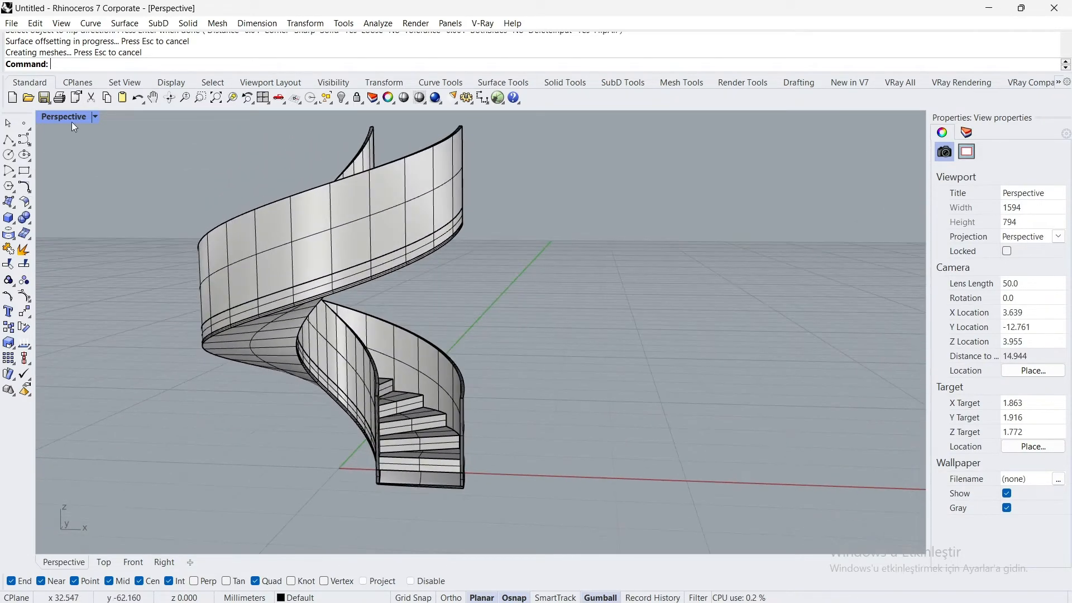
pyautogui.doubleClick(71, 119)
pyautogui.scroll(6, 316, 534)
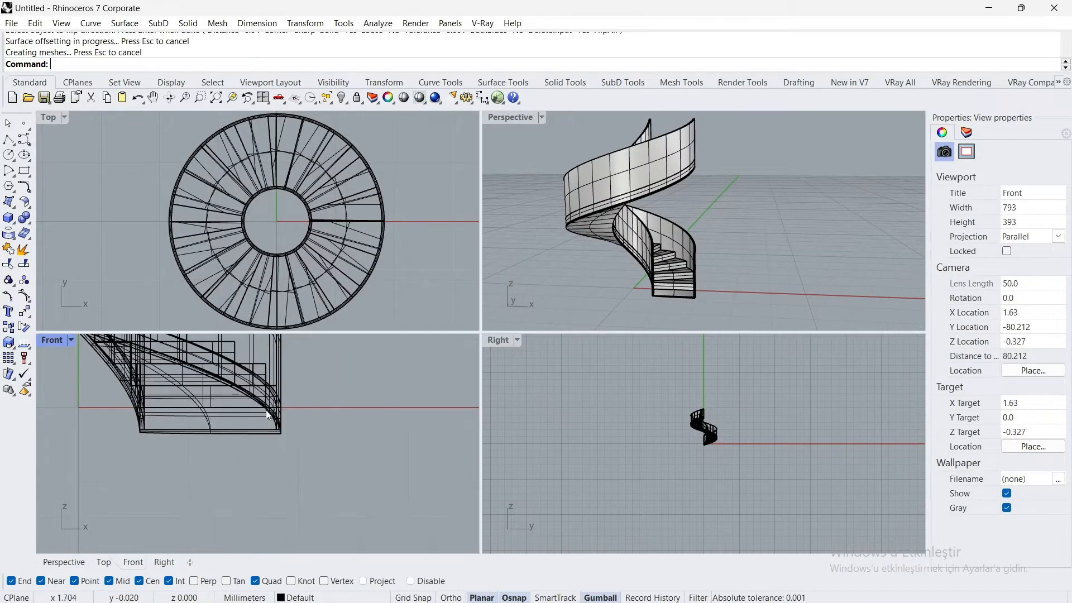
pyautogui.moveTo(266, 409); pyautogui.dragTo(304, 415, button='right')
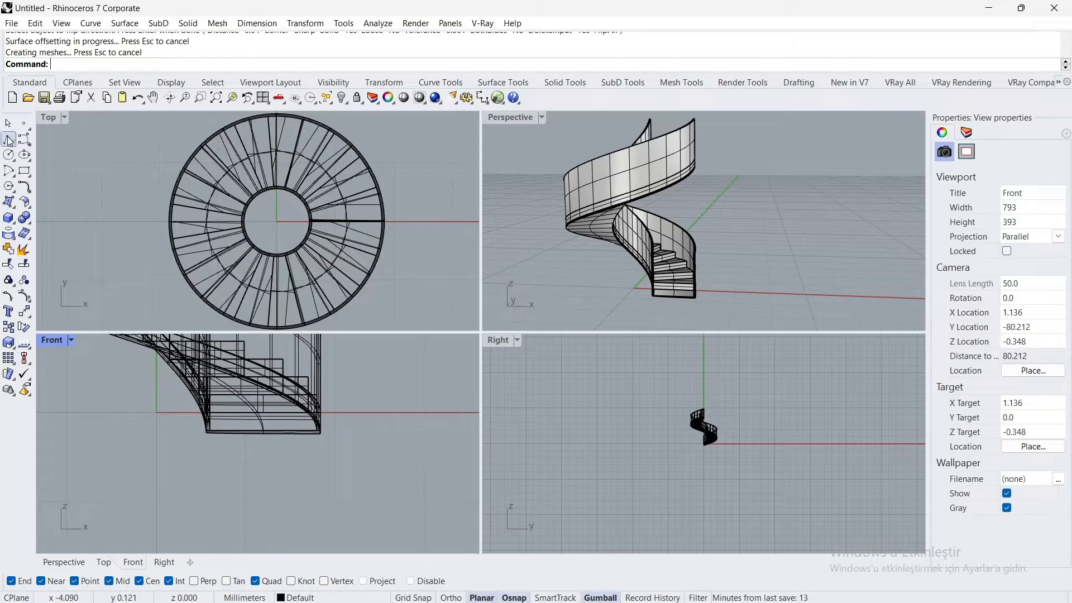
pyautogui.write('Line')
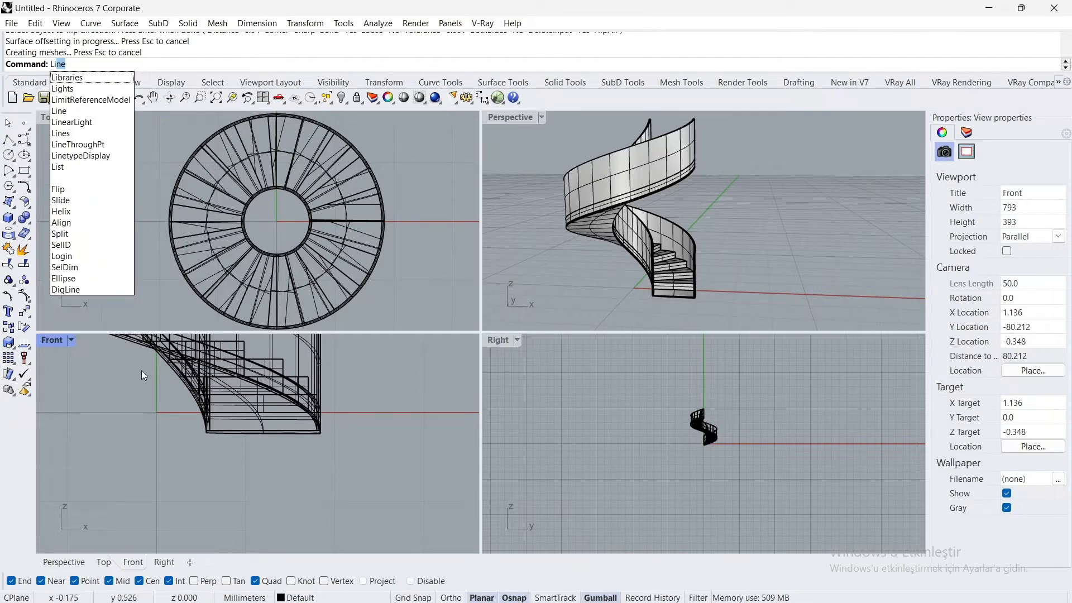
pyautogui.press('Return')
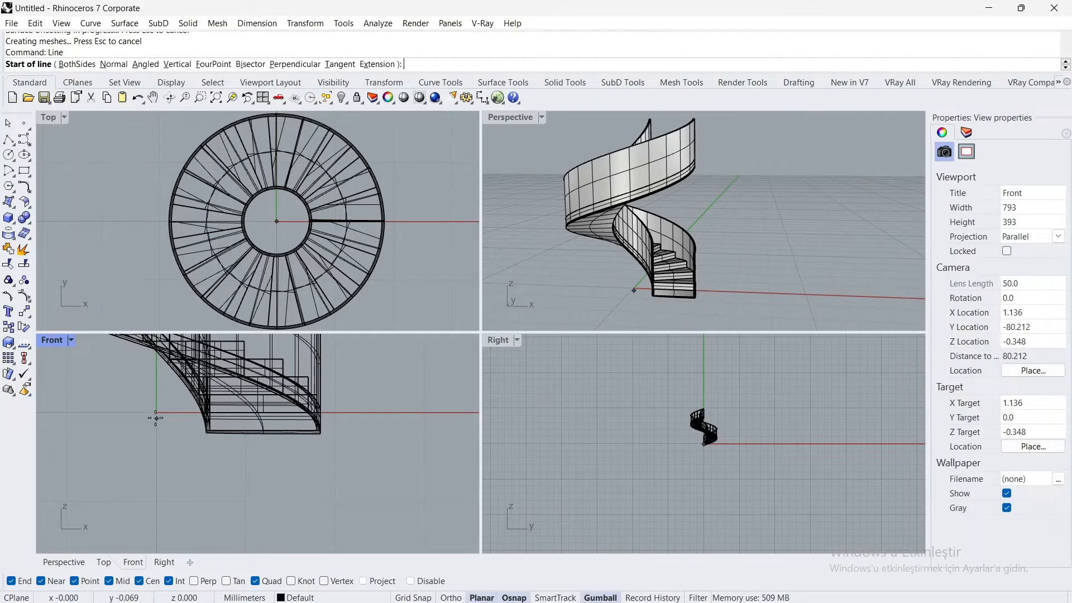
pyautogui.write('0')
pyautogui.press('Return')
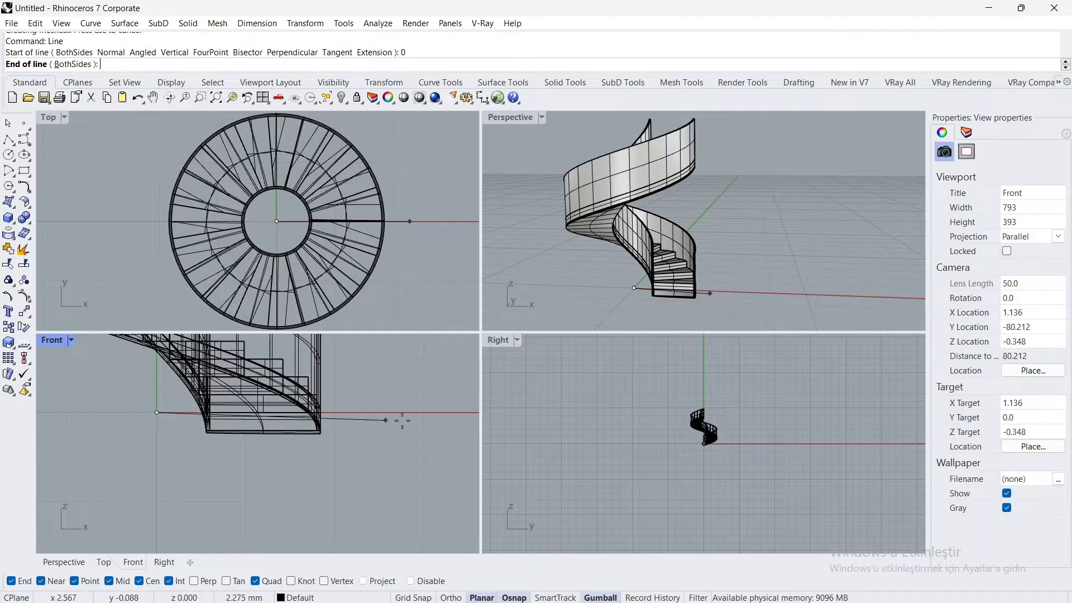
pyautogui.press('shift')
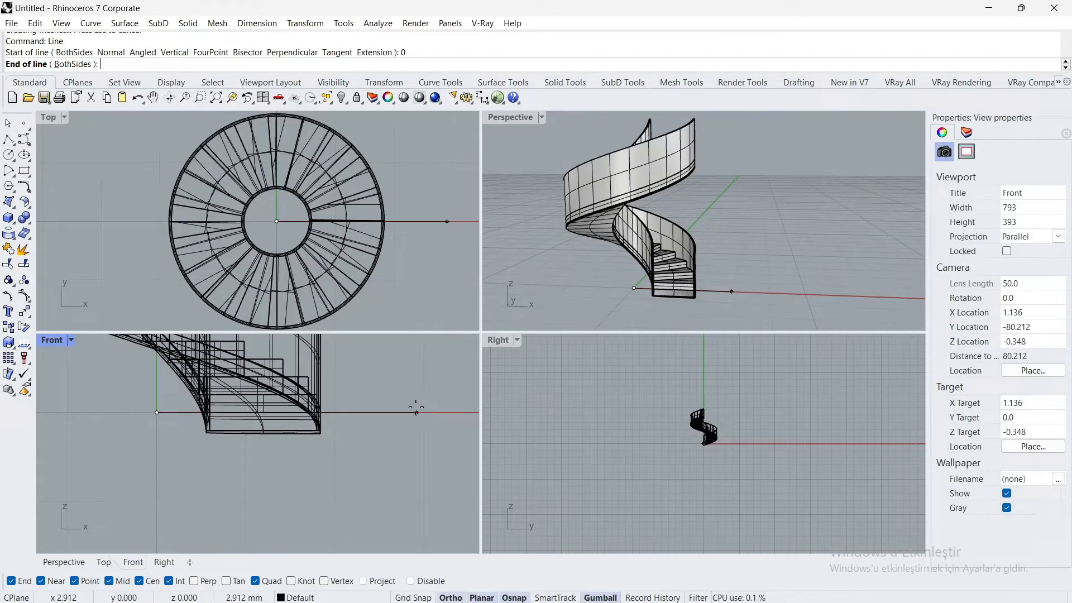
pyautogui.keyDown('shift'); pyautogui.click(415, 408); pyautogui.keyUp('shift')
# Step: Extrude the line horizontally across the stair base into a flat rectangular surface at ground level
pyautogui.moveTo(393, 456); pyautogui.dragTo(393, 456)
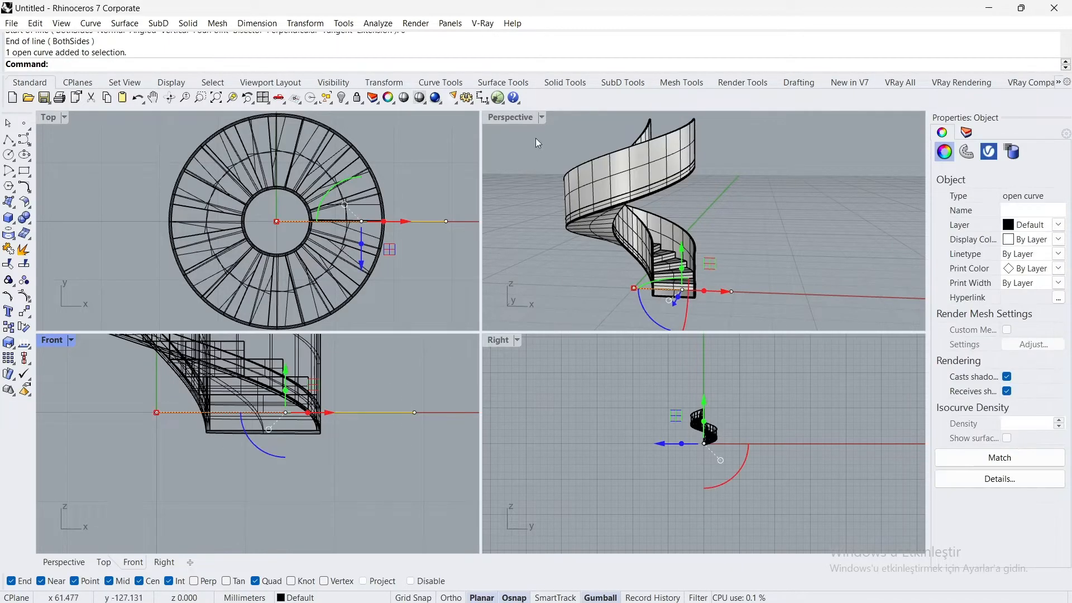
pyautogui.doubleClick(520, 118)
pyautogui.moveTo(458, 377); pyautogui.dragTo(597, 446, button='right')
pyautogui.scroll(5, 598, 446)
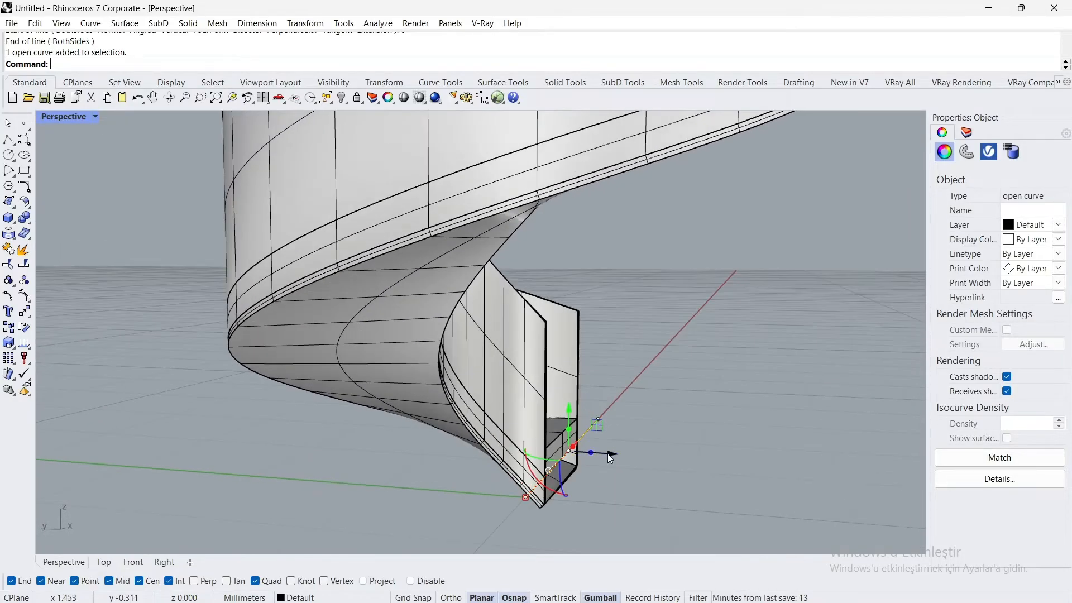
pyautogui.moveTo(607, 453); pyautogui.dragTo(478, 451)
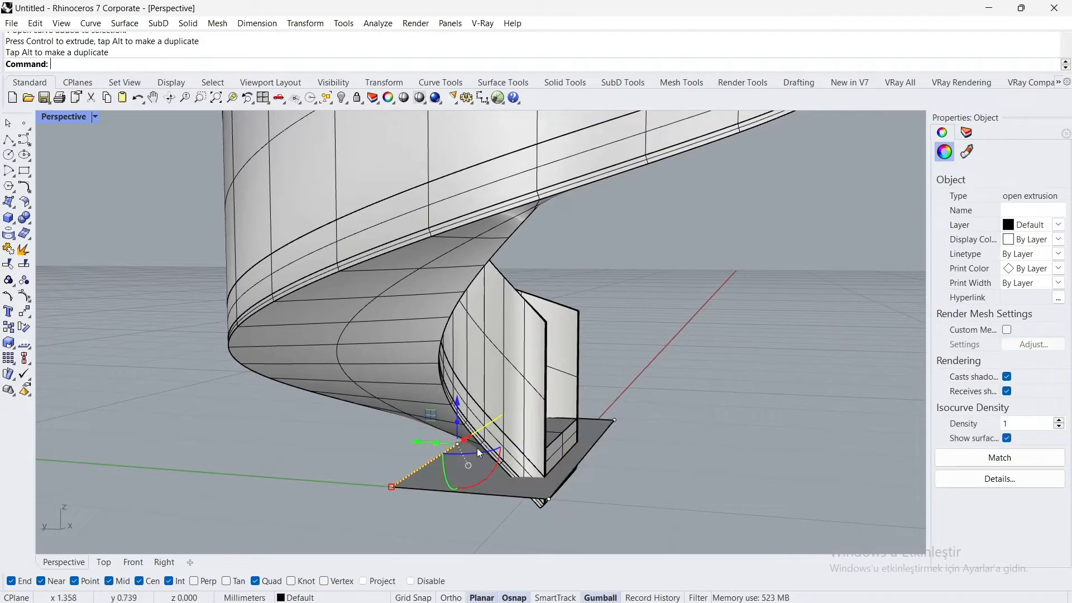
# Step: Extrude the rectangular surface downward into a solid block enclosing the parts of the stair below ground level
pyautogui.click(483, 472)
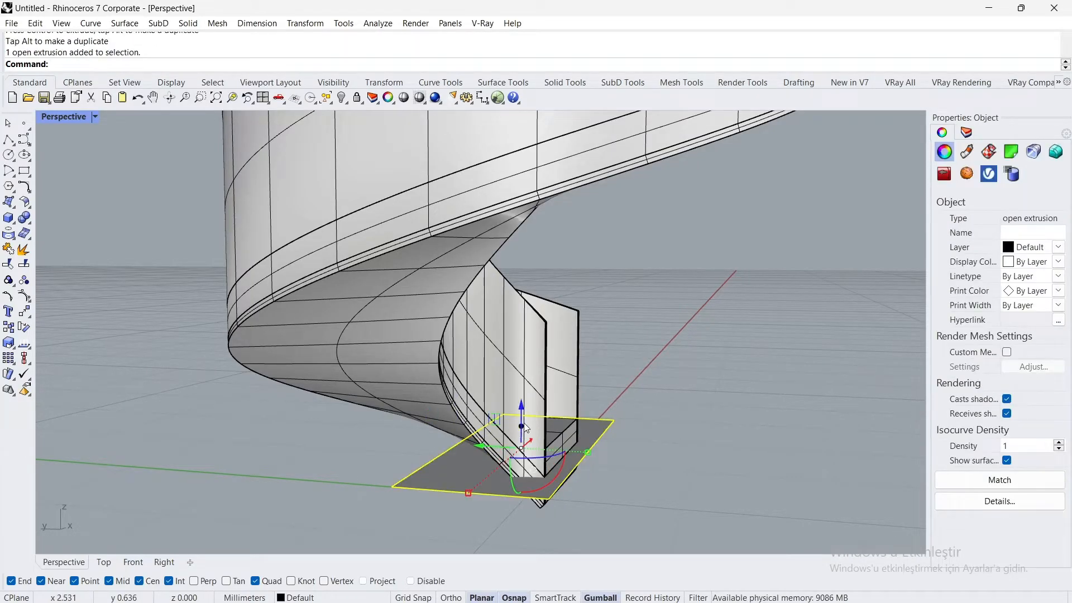
pyautogui.moveTo(521, 427); pyautogui.dragTo(521, 497)
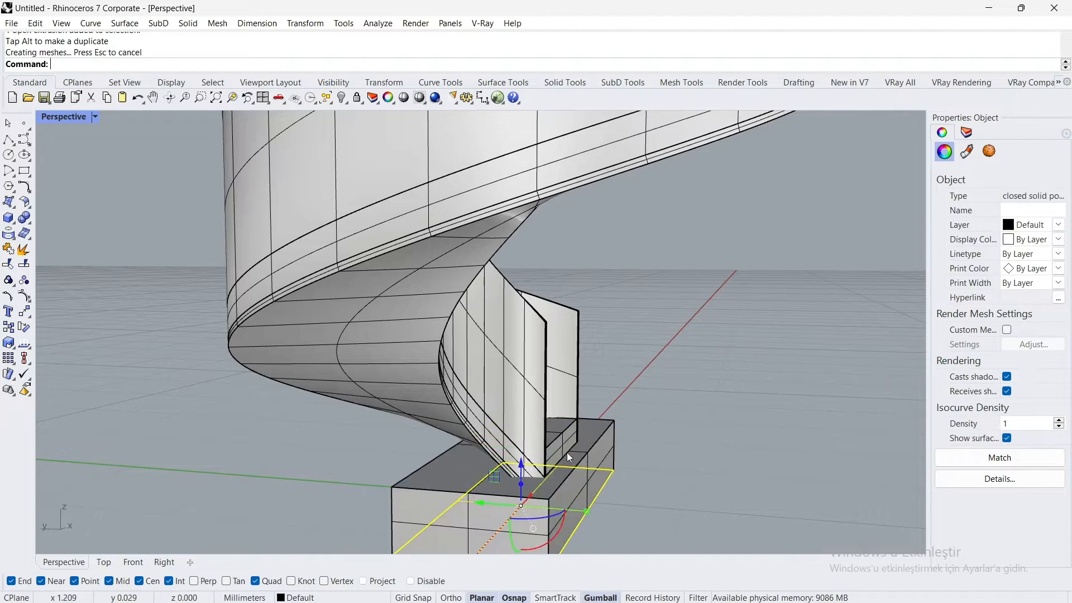
pyautogui.click(640, 439)
# Step: Subtract the block from the railings, side bands and underside with Boolean Difference, using DeleteInput=No
pyautogui.moveTo(640, 439); pyautogui.dragTo(413, 477, button='right')
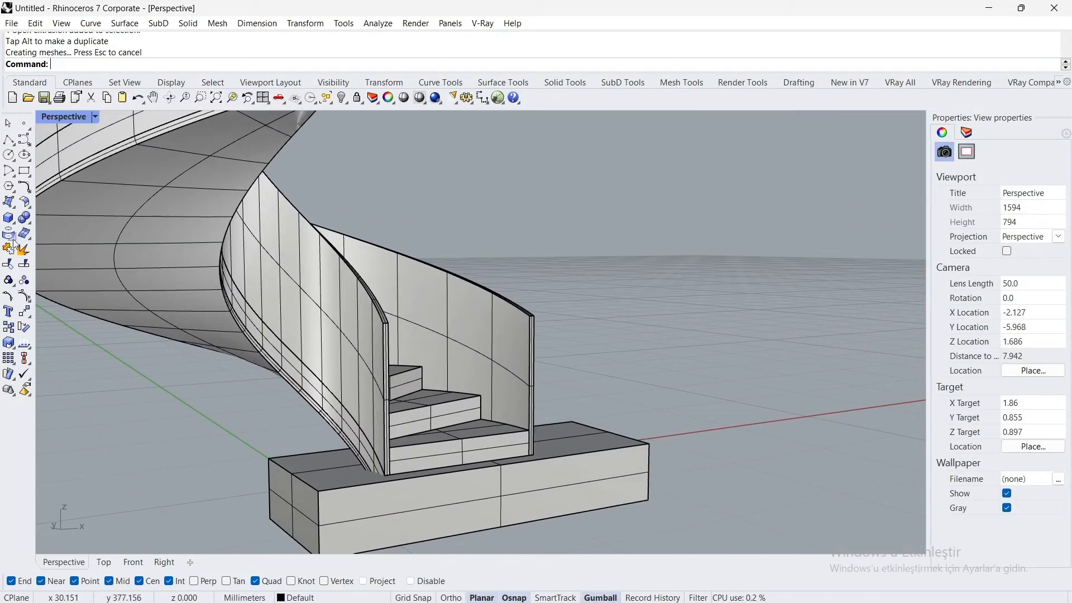
pyautogui.click(30, 221)
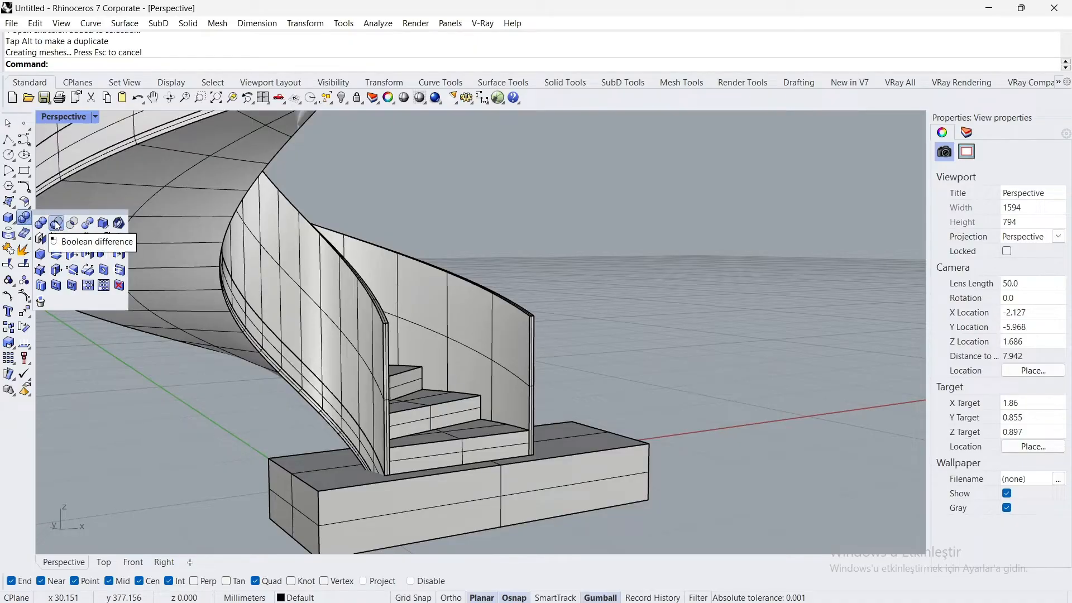
pyautogui.click(56, 223)
pyautogui.scroll(-3, 400, 420)
pyautogui.scroll(5, 400, 421)
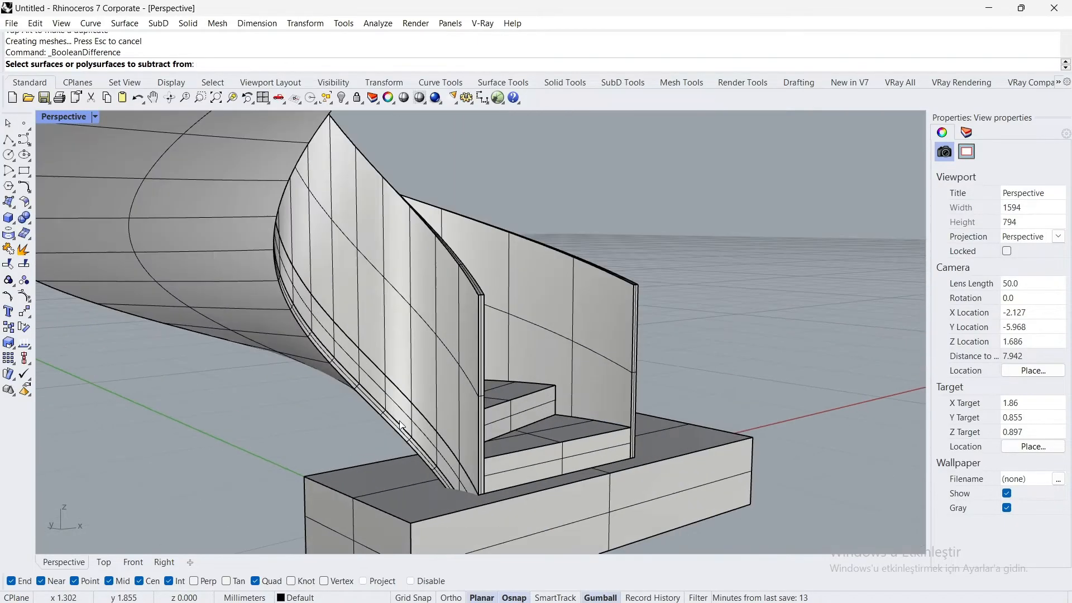
pyautogui.click(398, 428)
pyautogui.click(450, 460)
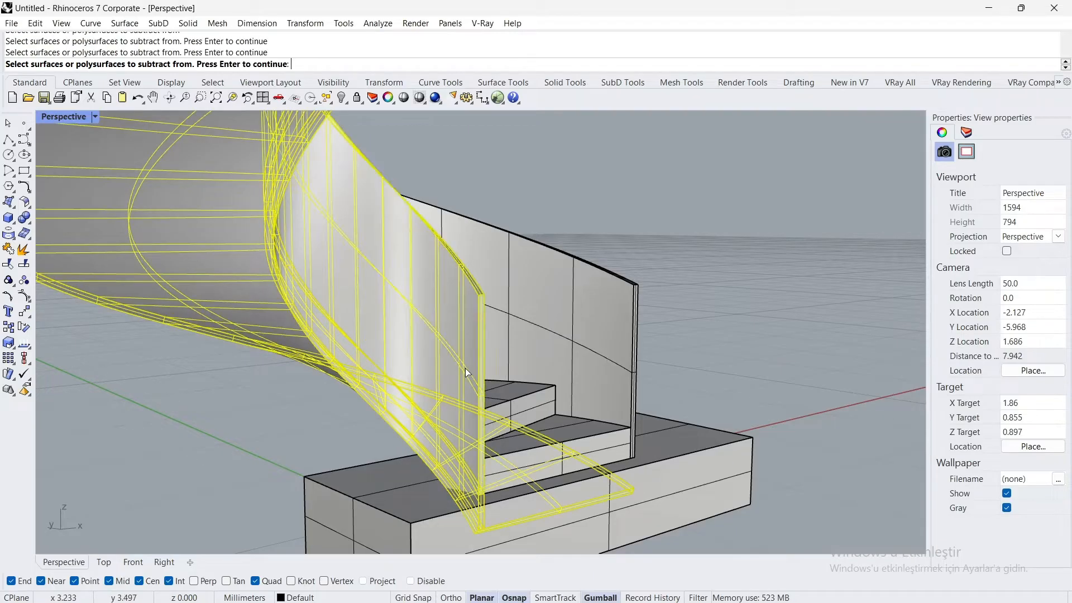
pyautogui.click(612, 357)
pyautogui.moveTo(664, 344); pyautogui.dragTo(403, 365, button='right')
pyautogui.scroll(-5, 402, 360)
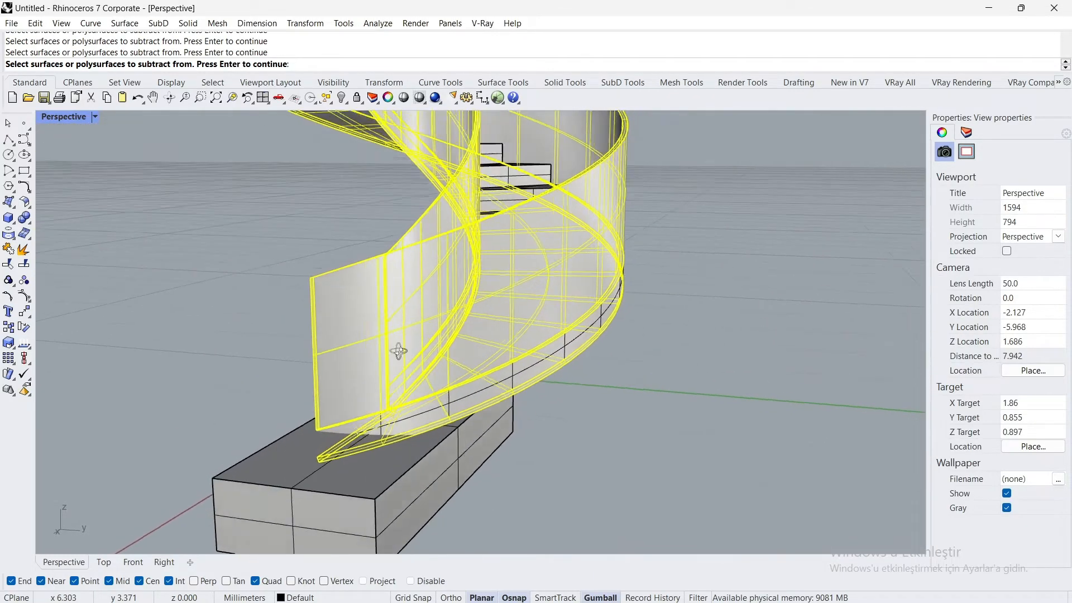
pyautogui.scroll(-3, 562, 350)
pyautogui.moveTo(562, 346); pyautogui.dragTo(415, 358, button='right')
pyautogui.scroll(3, 413, 350)
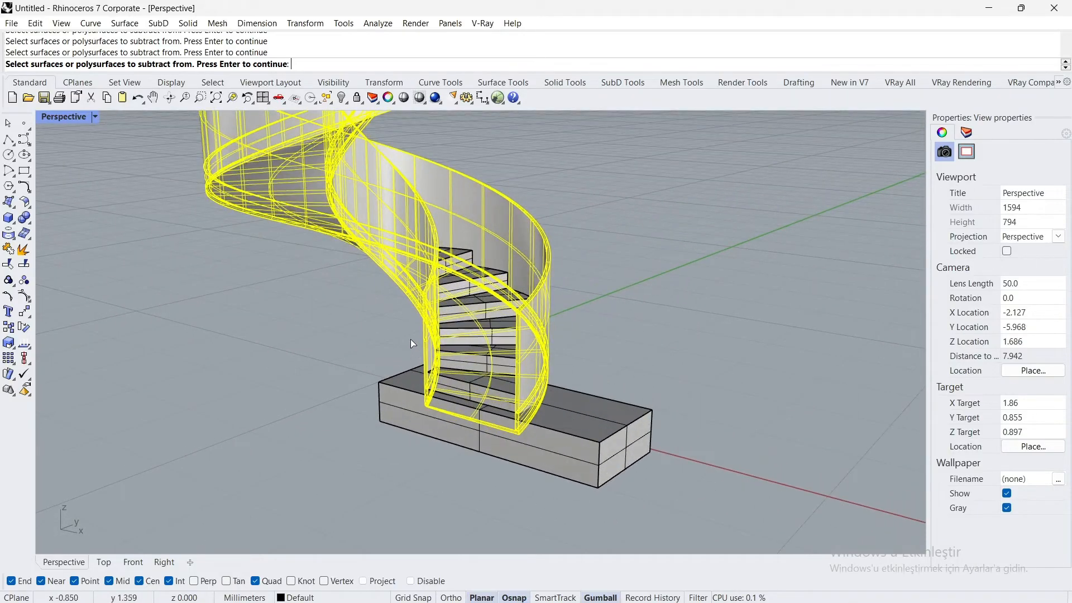
pyautogui.press('Return')
pyautogui.click(402, 394)
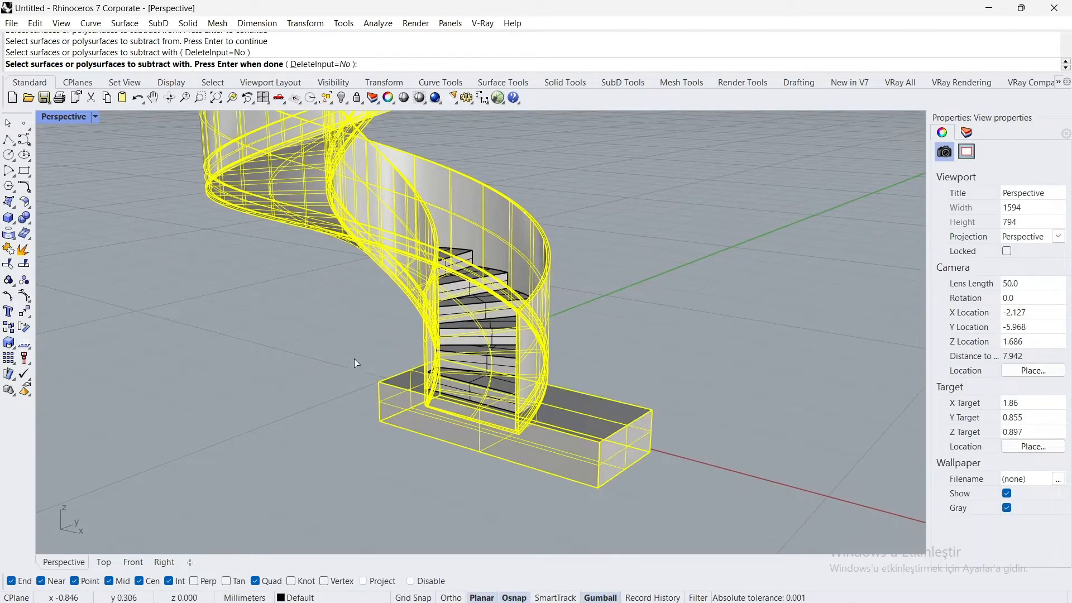
pyautogui.press('Return')
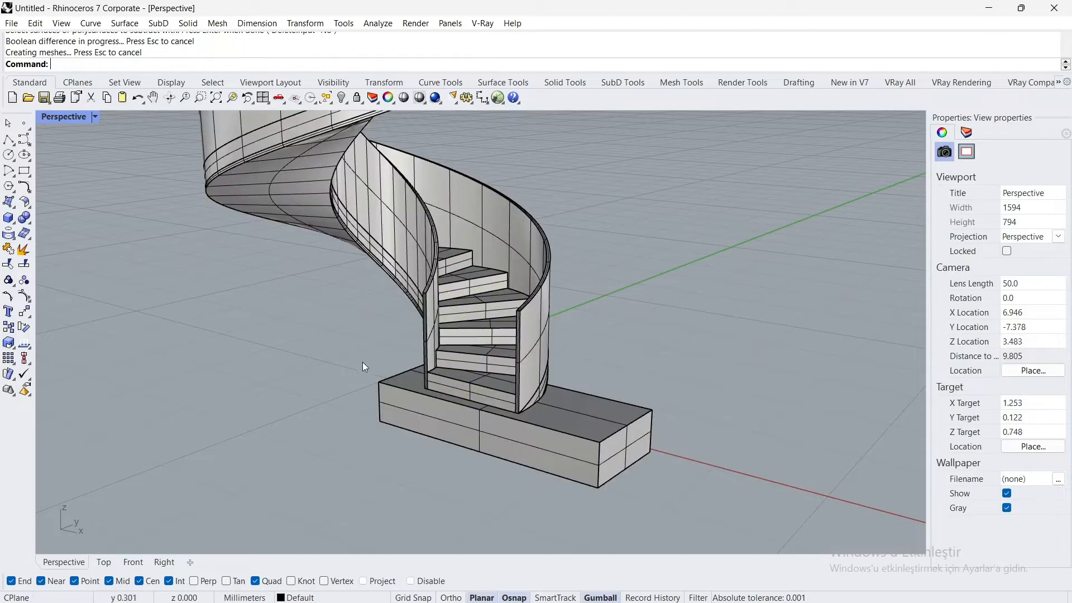
# Step: Delete the cutting block beneath the stair base
pyautogui.click(395, 401)
pyautogui.press('Delete')
pyautogui.moveTo(383, 387); pyautogui.dragTo(547, 383, button='right')
pyautogui.moveTo(467, 409); pyautogui.dragTo(468, 414, button='right')
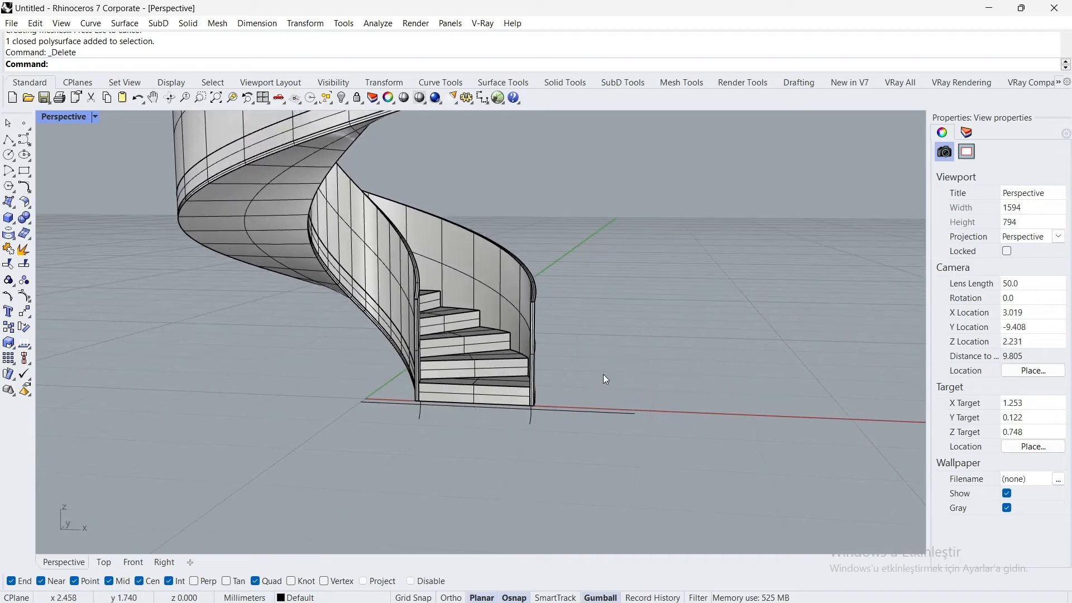
# Step: Delete the base line and the two leftover curve ends beneath the first step
pyautogui.moveTo(604, 375); pyautogui.dragTo(566, 456)
pyautogui.press('Delete')
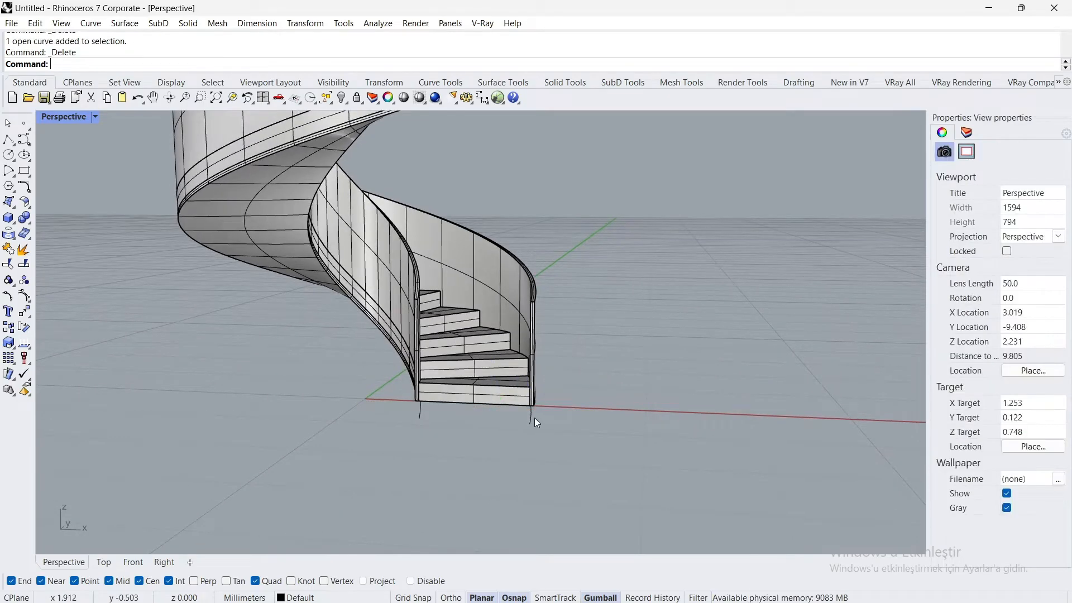
pyautogui.click(533, 417)
pyautogui.press('Delete')
pyautogui.click(420, 416)
pyautogui.press('Delete')
pyautogui.scroll(-8, 482, 417)
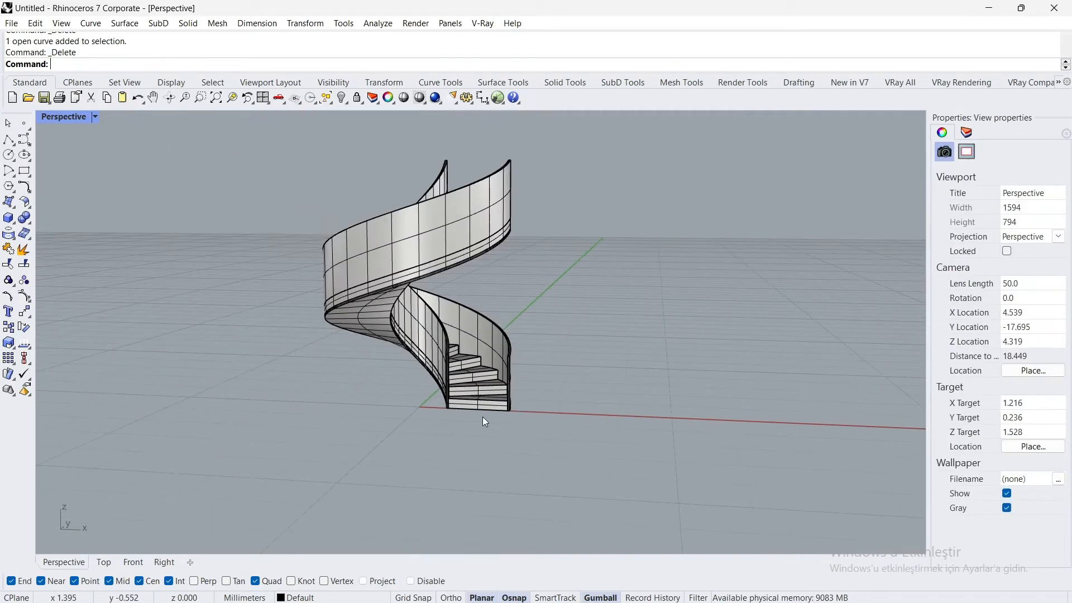
# Step: Set the Perspective view's display mode to Rendered and inspect the staircase from a low angle
pyautogui.scroll(8, 347, 283)
pyautogui.moveTo(528, 326); pyautogui.dragTo(579, 351, button='right')
pyautogui.scroll(-8, 463, 311)
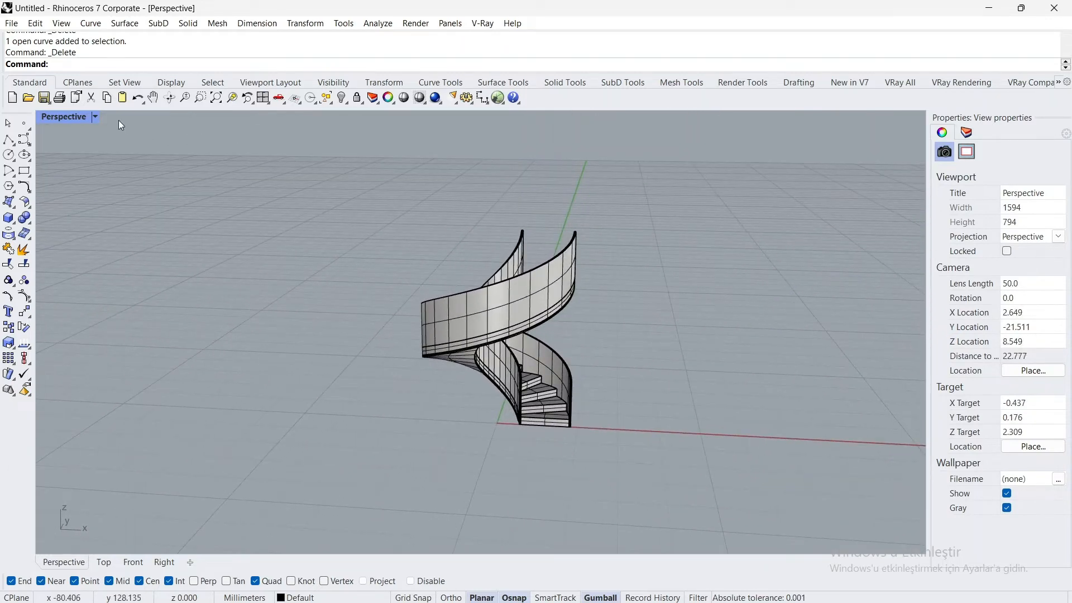
pyautogui.click(95, 117)
pyautogui.click(134, 151)
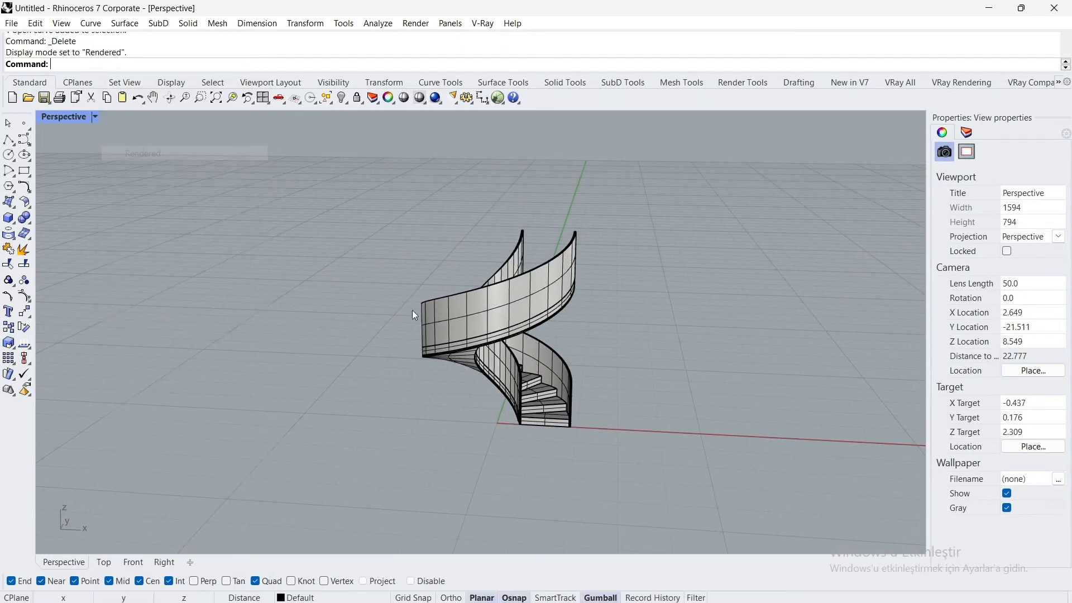
pyautogui.moveTo(572, 383); pyautogui.dragTo(564, 359, button='right')
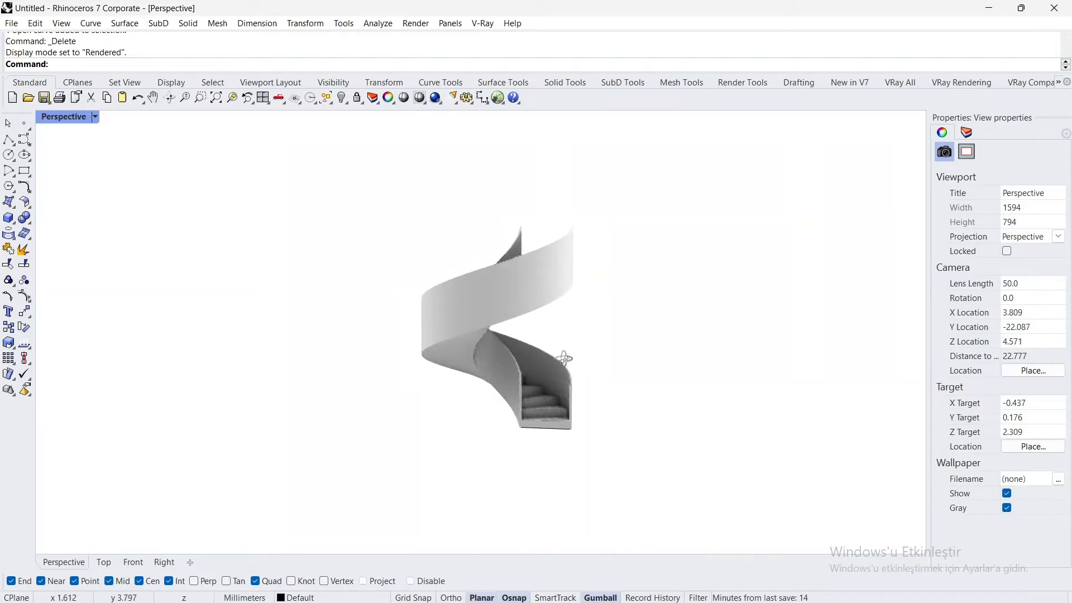
pyautogui.scroll(5, 564, 386)
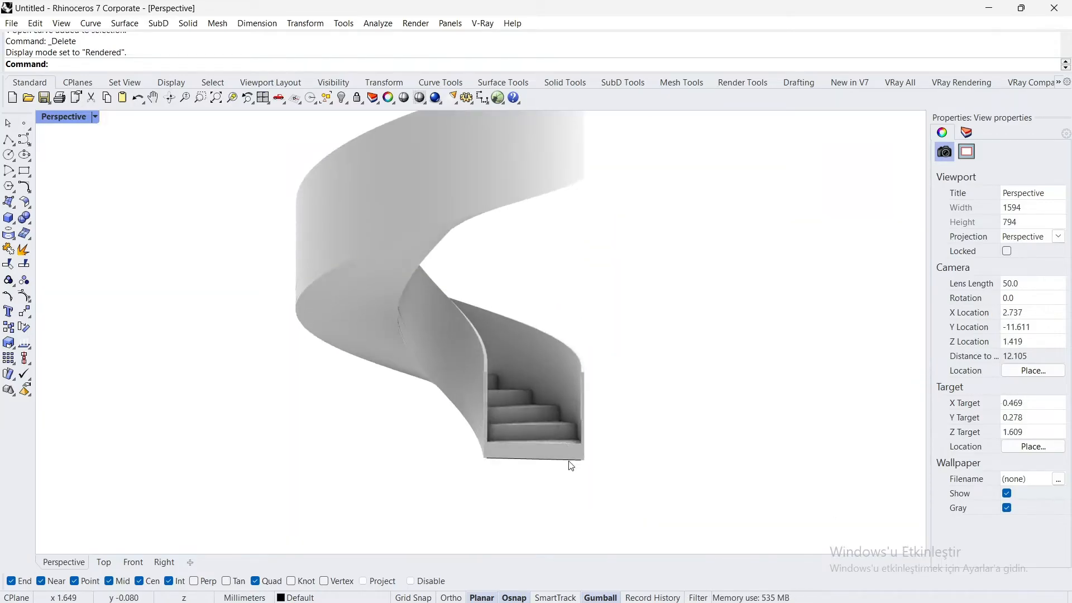
# Step: Delete the leftover closed wedge curve on the underside of the first step
pyautogui.scroll(10, 572, 465)
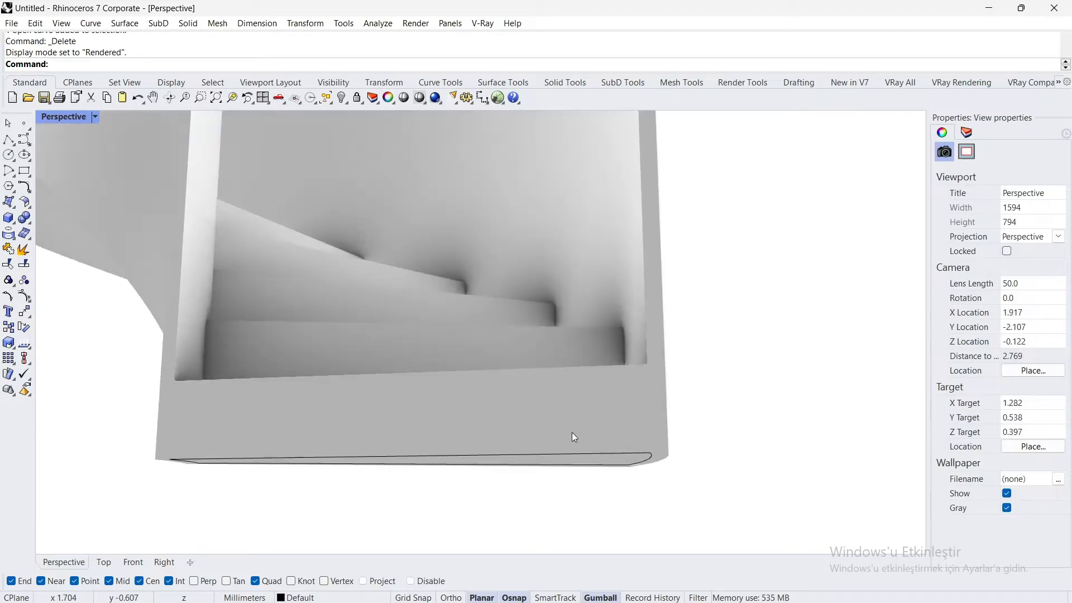
pyautogui.click(625, 420)
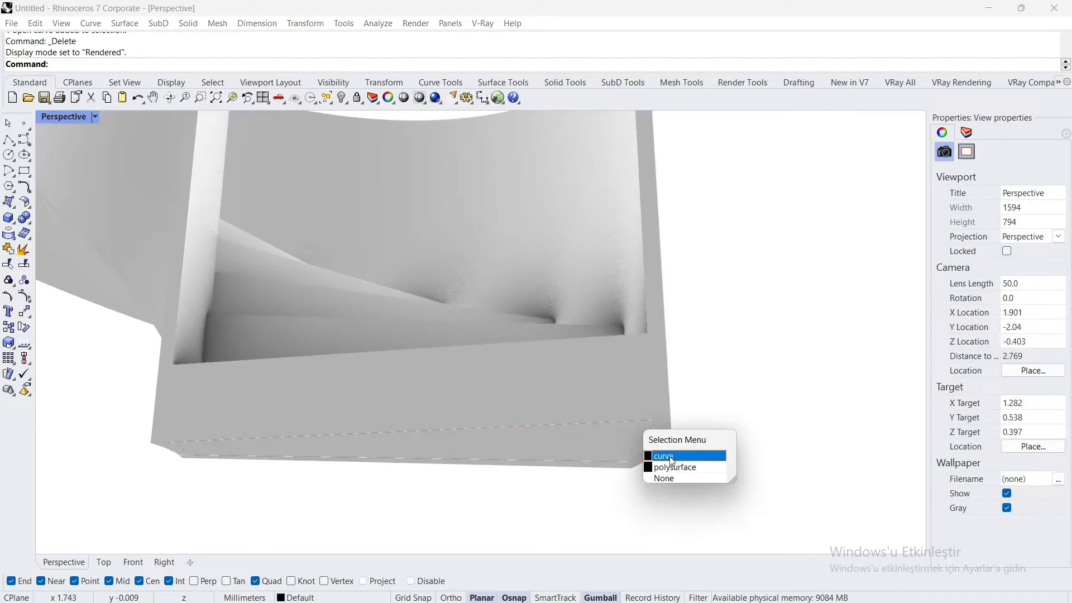
pyautogui.click(661, 452)
pyautogui.scroll(-5, 601, 391)
pyautogui.scroll(-5, 601, 391)
pyautogui.press('Delete')
pyautogui.scroll(-5, 556, 360)
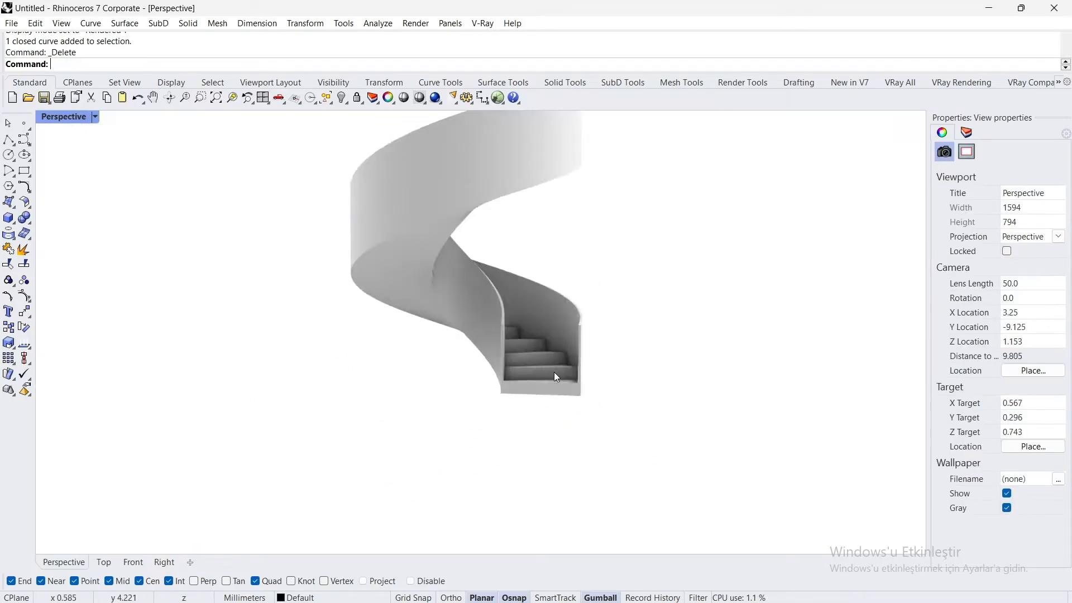
# Step: Assign a new Glass material to the outer railing
pyautogui.click(967, 136)
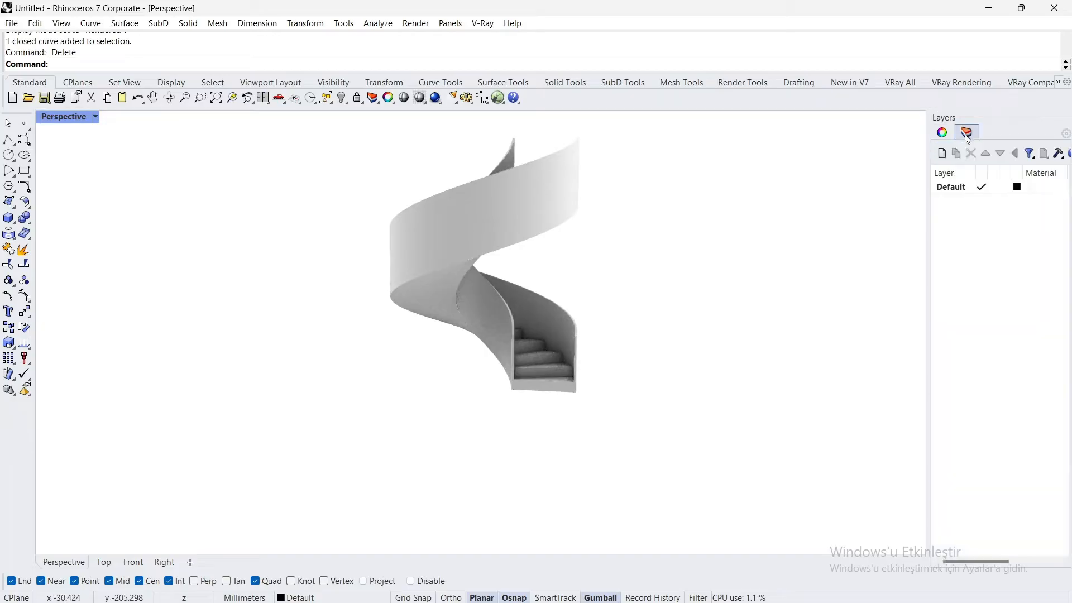
pyautogui.click(942, 132)
pyautogui.click(548, 195)
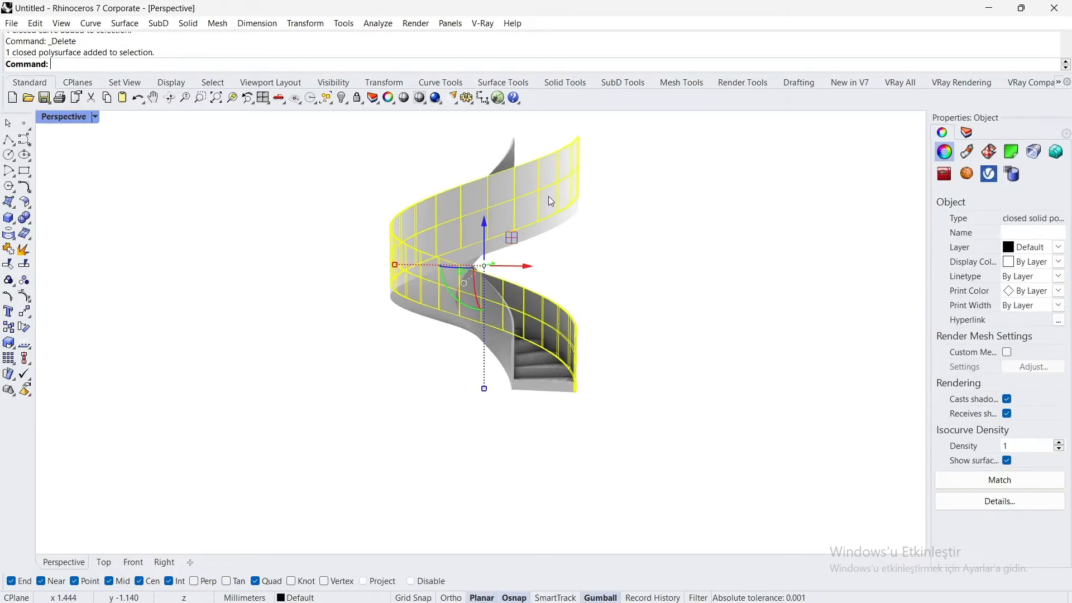
pyautogui.click(971, 155)
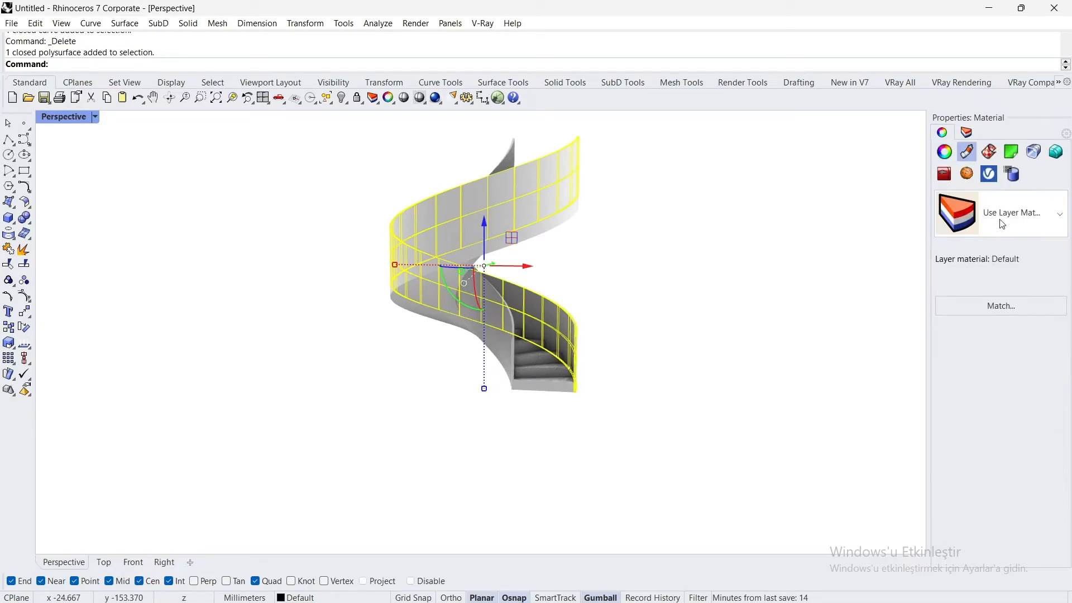
pyautogui.click(1000, 217)
pyautogui.click(1008, 277)
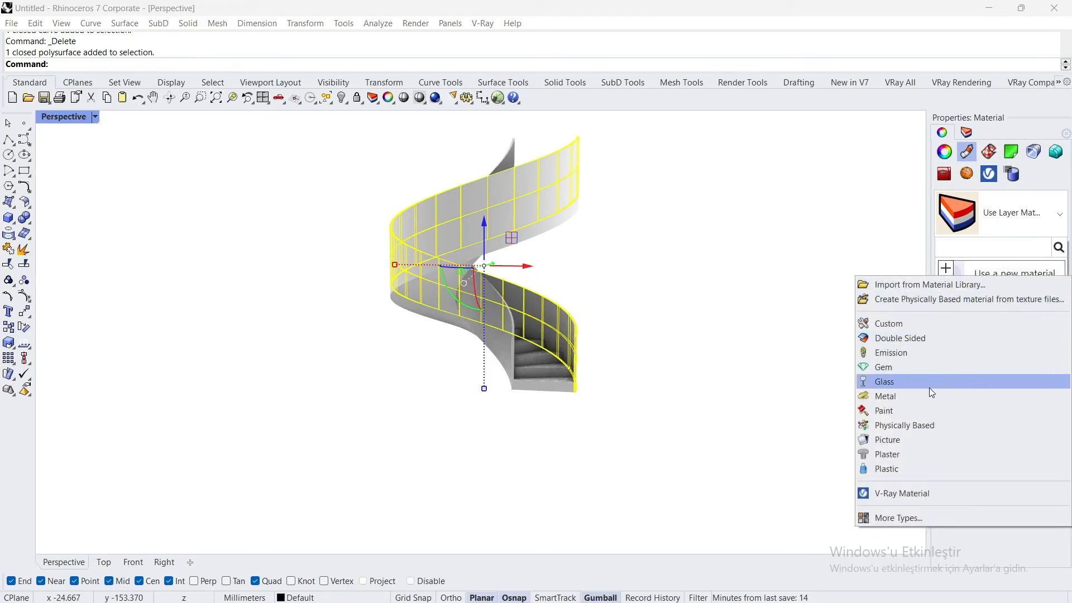
pyautogui.click(905, 384)
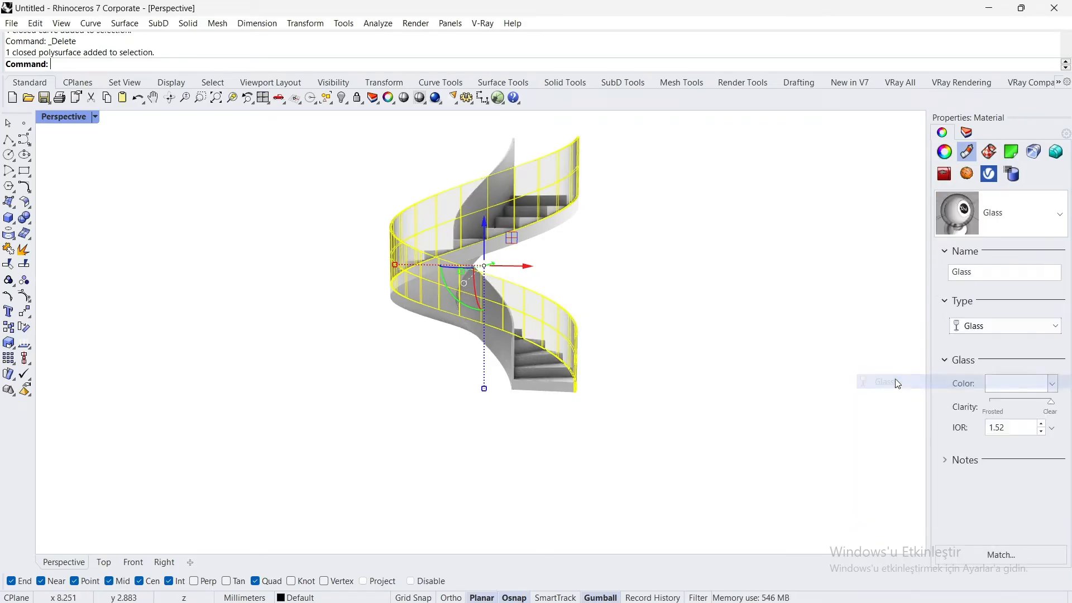
pyautogui.click(701, 330)
# Step: Assign a new Glass material to the inner railing
pyautogui.scroll(6, 503, 218)
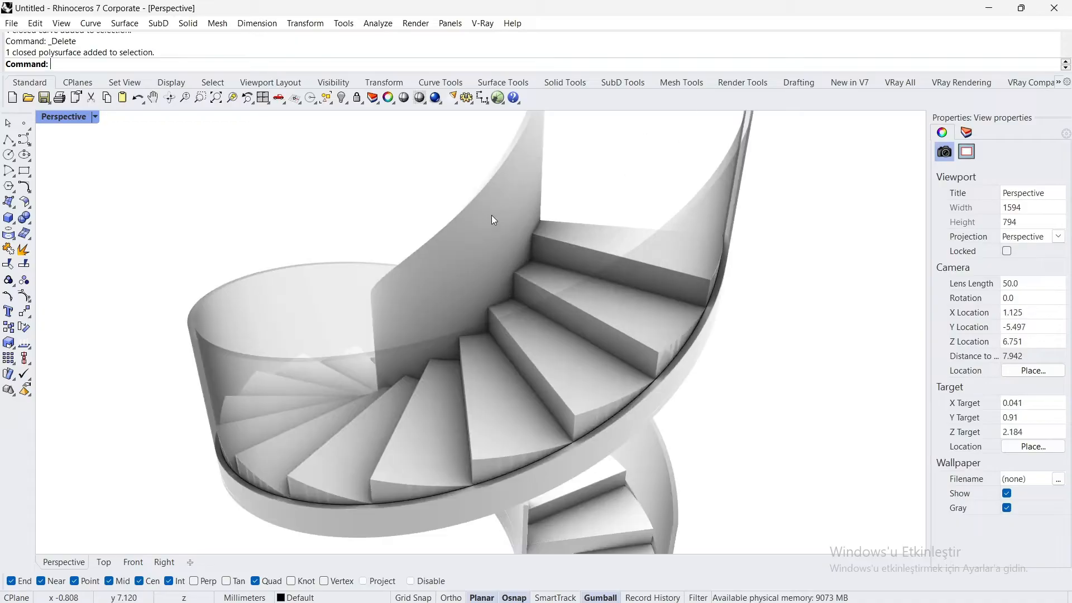
pyautogui.click(491, 216)
pyautogui.click(1009, 215)
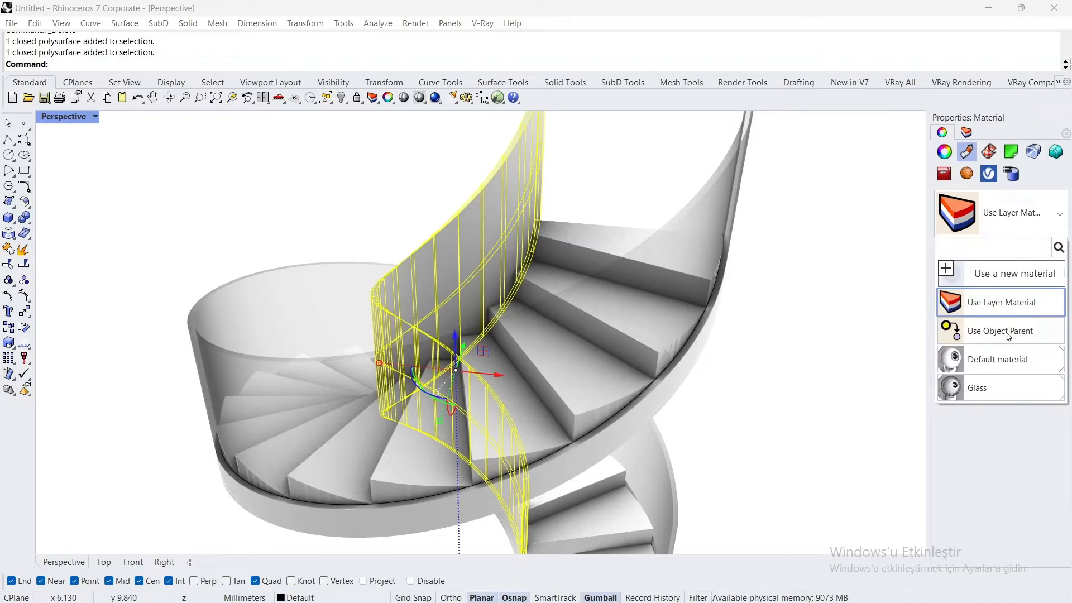
pyautogui.click(1009, 273)
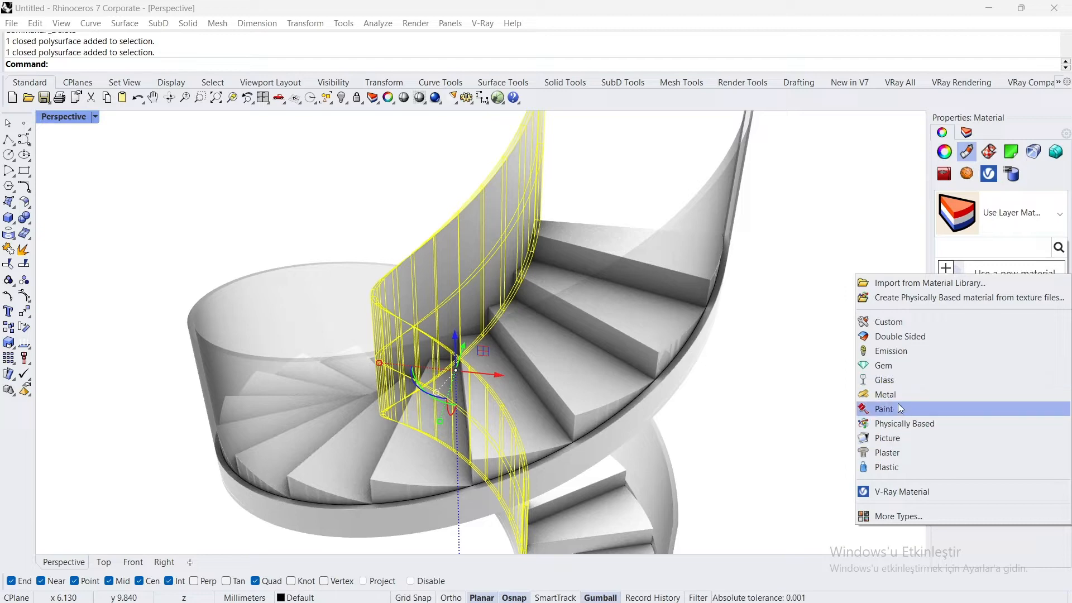
pyautogui.click(893, 381)
pyautogui.click(837, 351)
# Step: Review the glass railings from several angles, and return the Perspective view's display mode to Shaded
pyautogui.moveTo(837, 352); pyautogui.dragTo(642, 321, button='right')
pyautogui.scroll(-5, 651, 313)
pyautogui.scroll(6, 565, 353)
pyautogui.moveTo(566, 354); pyautogui.dragTo(575, 331, button='right')
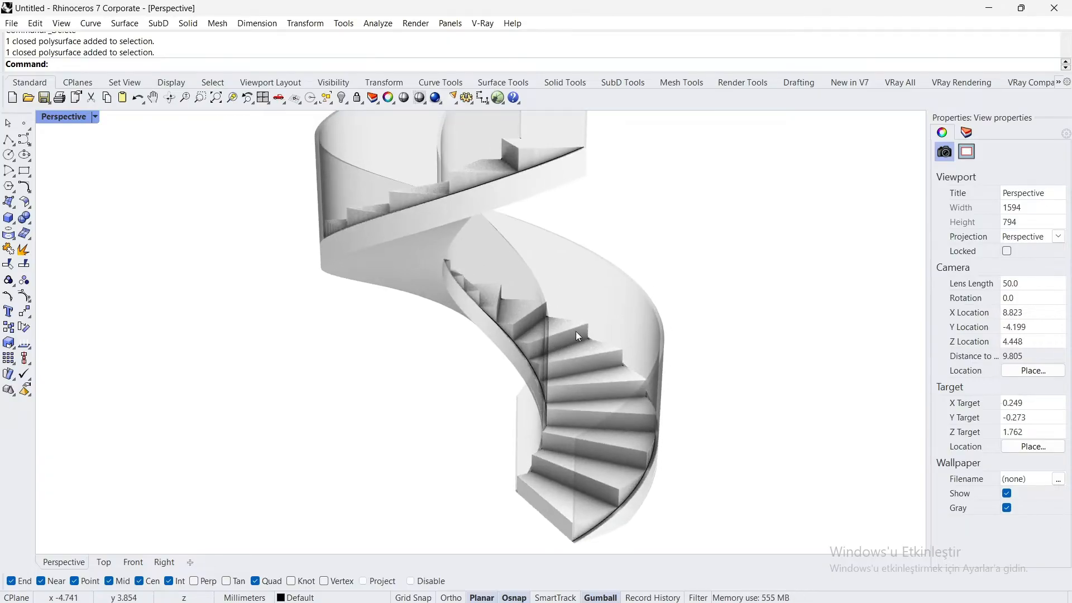
pyautogui.scroll(-6, 601, 340)
pyautogui.scroll(4, 588, 331)
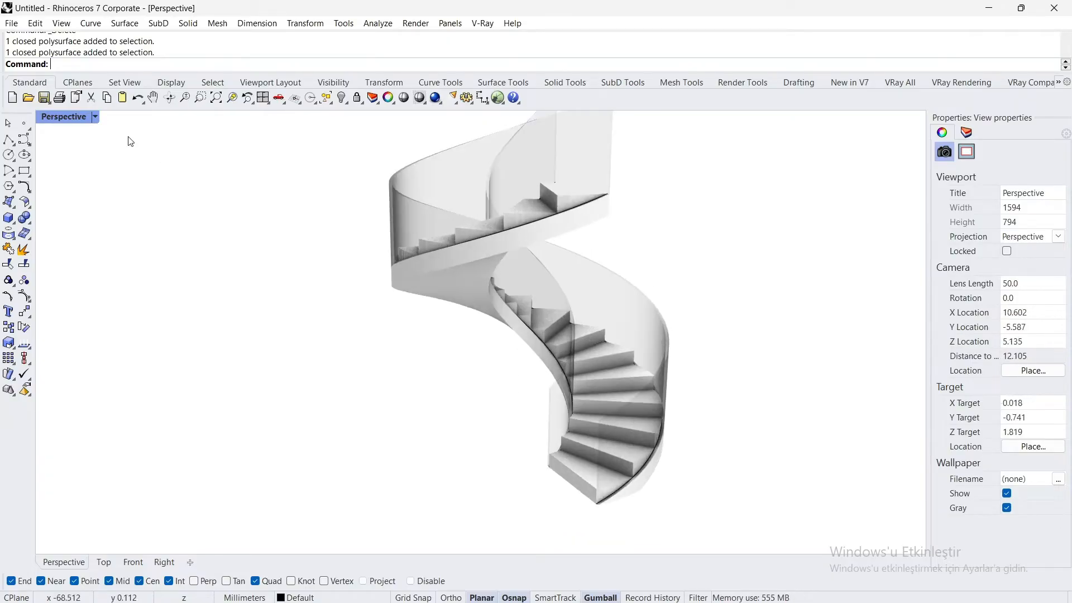
pyautogui.click(95, 117)
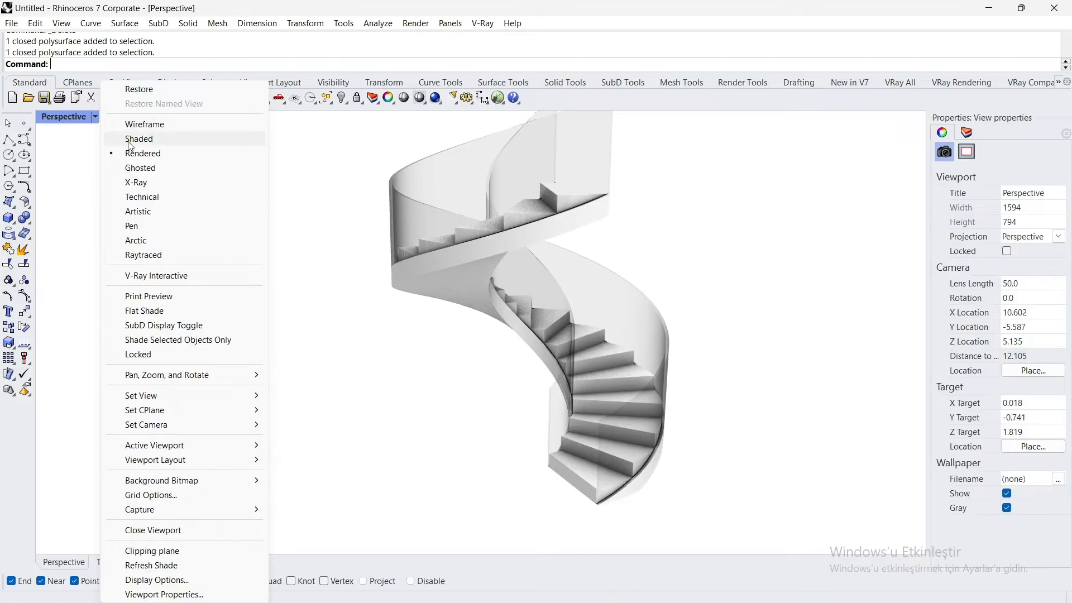
pyautogui.click(129, 140)
# Step: Hide the inner railing, the outer railing and the inner side band
pyautogui.scroll(5, 491, 246)
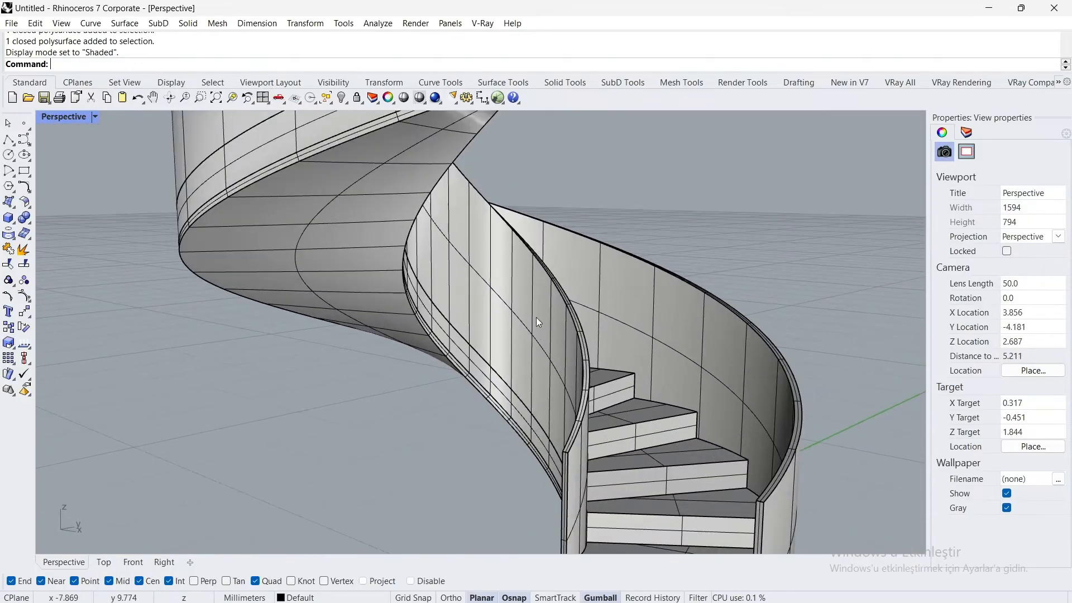
pyautogui.click(533, 313)
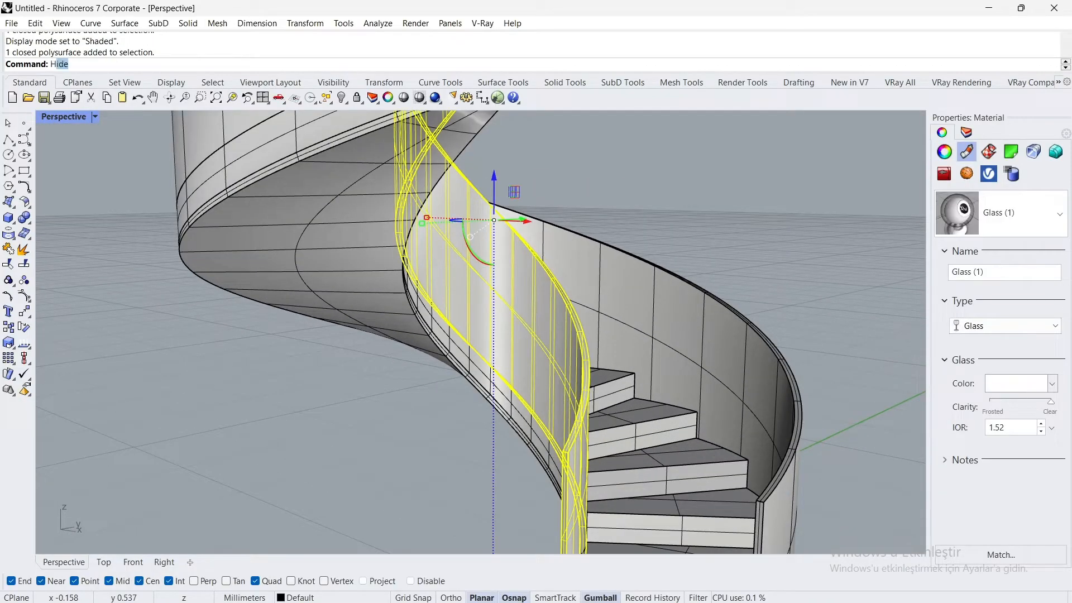
pyautogui.press('Return')
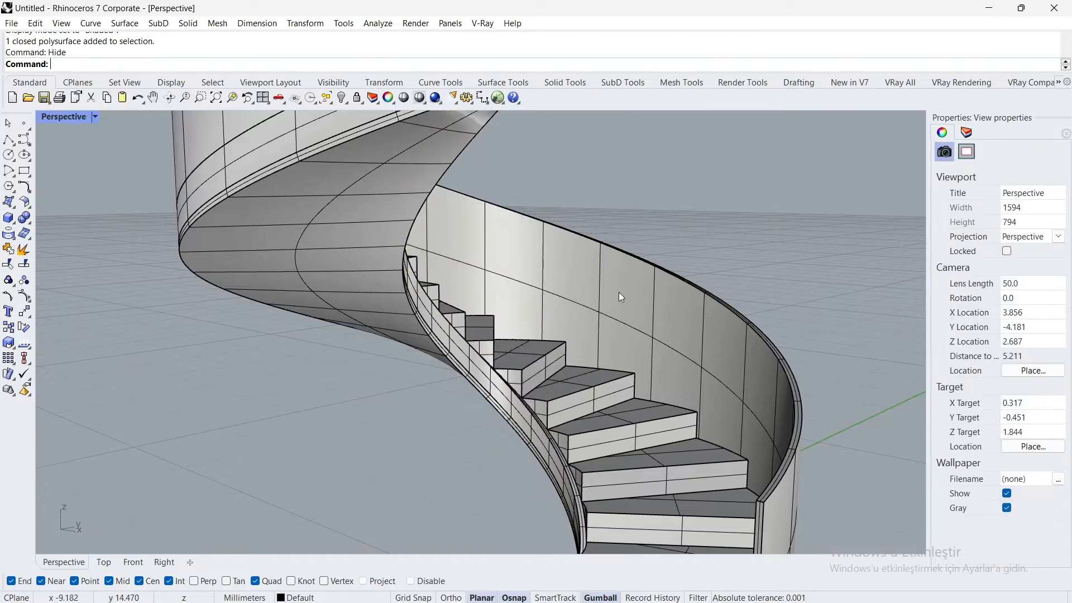
pyautogui.click(618, 293)
pyautogui.press('Return')
pyautogui.click(458, 346)
pyautogui.press('Return')
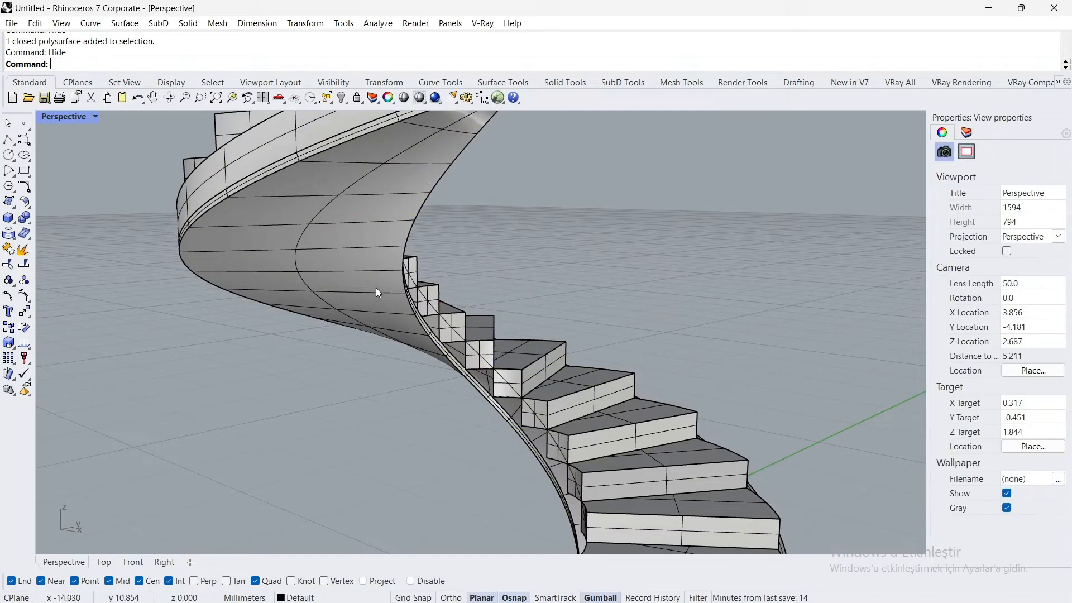
# Step: Hide the remaining outer side band and underside to leave only the steps showing
pyautogui.scroll(-6, 374, 282)
pyautogui.moveTo(378, 260); pyautogui.dragTo(430, 366, button='right')
pyautogui.scroll(4, 388, 237)
pyautogui.click(391, 240)
pyautogui.press('Return')
# Step: Select every wedge step of the staircase and combine them into one group
pyautogui.click(505, 375)
pyautogui.moveTo(498, 385); pyautogui.dragTo(391, 362, button='right')
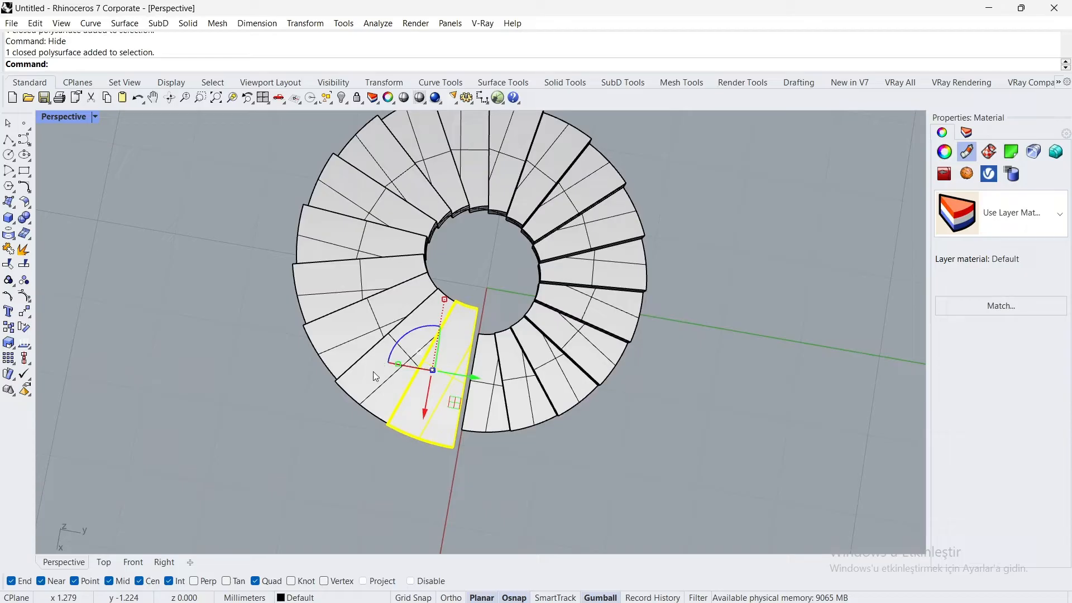
pyautogui.keyDown('shift'); pyautogui.click(372, 371); pyautogui.keyUp('shift')
pyautogui.keyDown('shift'); pyautogui.click(355, 336); pyautogui.keyUp('shift')
pyautogui.keyDown('shift'); pyautogui.click(343, 287); pyautogui.keyUp('shift')
pyautogui.keyDown('shift'); pyautogui.click(349, 241); pyautogui.keyUp('shift')
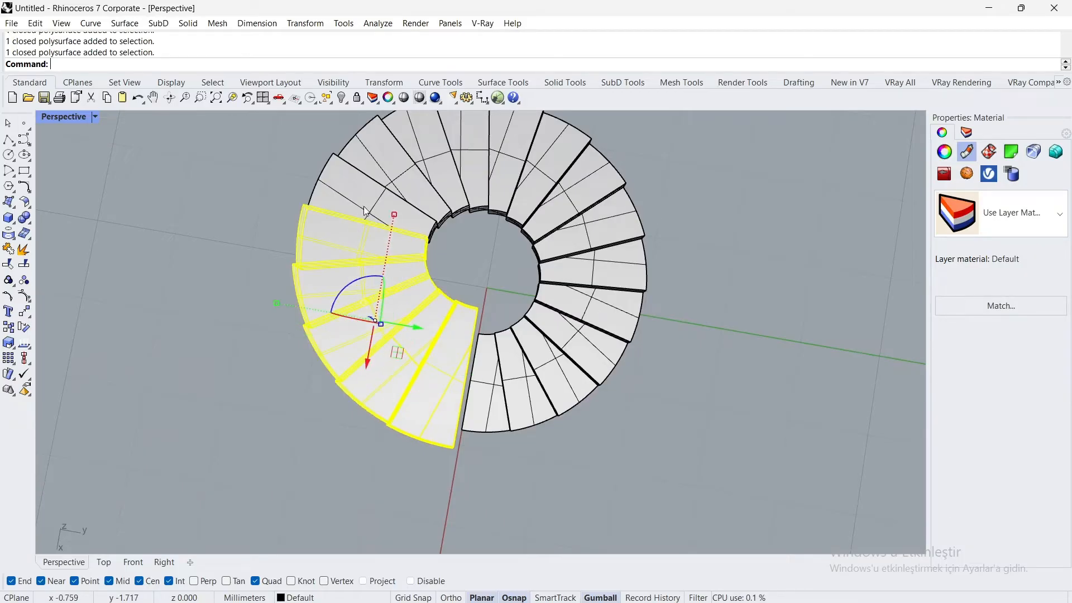
pyautogui.keyDown('shift'); pyautogui.click(368, 206); pyautogui.keyUp('shift')
pyautogui.keyDown('shift'); pyautogui.click(398, 175); pyautogui.keyUp('shift')
pyautogui.keyDown('shift'); pyautogui.click(444, 171); pyautogui.keyUp('shift')
pyautogui.keyDown('shift'); pyautogui.click(473, 171); pyautogui.keyUp('shift')
pyautogui.keyDown('shift'); pyautogui.click(502, 174); pyautogui.keyUp('shift')
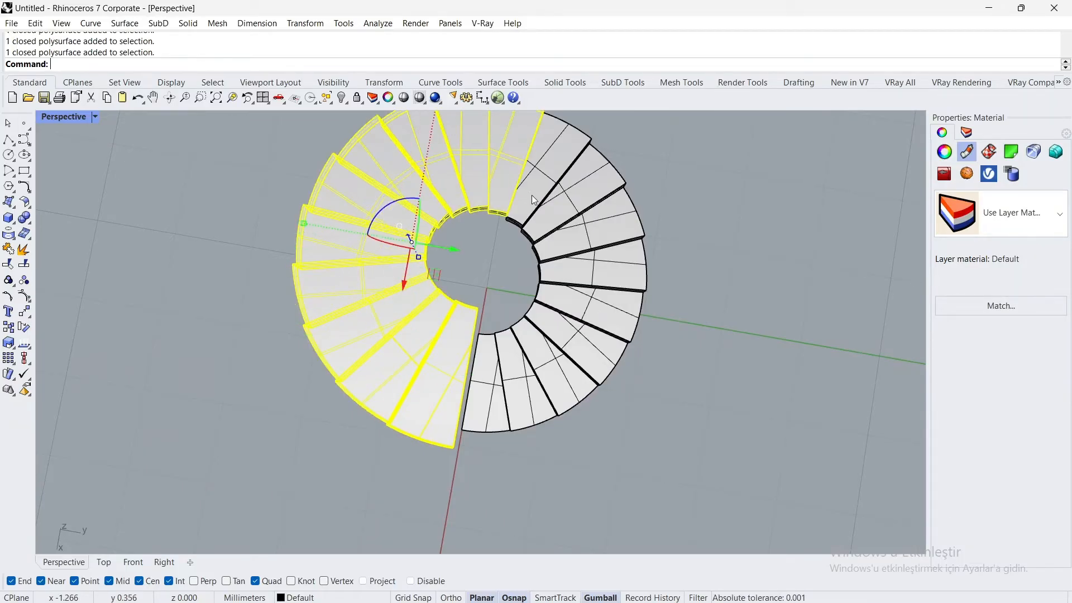
pyautogui.keyDown('shift'); pyautogui.click(532, 195); pyautogui.keyUp('shift')
pyautogui.keyDown('shift'); pyautogui.click(555, 224); pyautogui.keyUp('shift')
pyautogui.keyDown('shift'); pyautogui.click(560, 276); pyautogui.keyUp('shift')
pyautogui.keyDown('shift'); pyautogui.click(562, 313); pyautogui.keyUp('shift')
pyautogui.keyDown('shift'); pyautogui.click(567, 346); pyautogui.keyUp('shift')
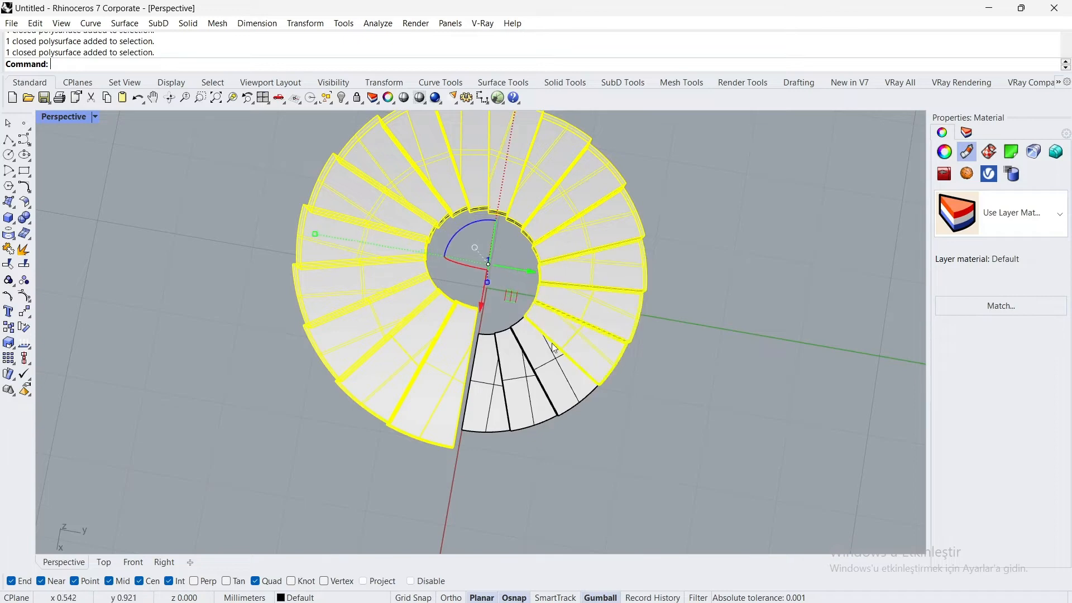
pyautogui.moveTo(567, 346); pyautogui.dragTo(552, 307, button='right')
pyautogui.keyDown('shift'); pyautogui.click(550, 390); pyautogui.keyUp('shift')
pyautogui.keyDown('shift'); pyautogui.click(522, 419); pyautogui.keyUp('shift')
pyautogui.keyDown('shift'); pyautogui.click(489, 426); pyautogui.keyUp('shift')
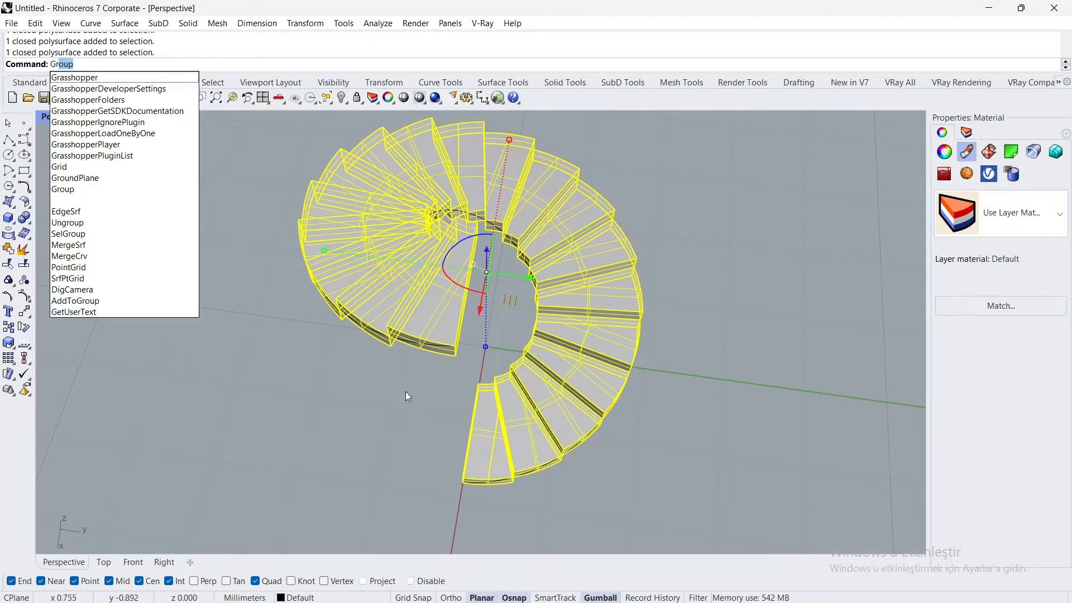
pyautogui.press('Return')
pyautogui.click(380, 390)
# Step: Draw a vertical line 1.1 mm high from the outer bottom front corner of the lowest step
pyautogui.moveTo(380, 390); pyautogui.dragTo(462, 323, button='right')
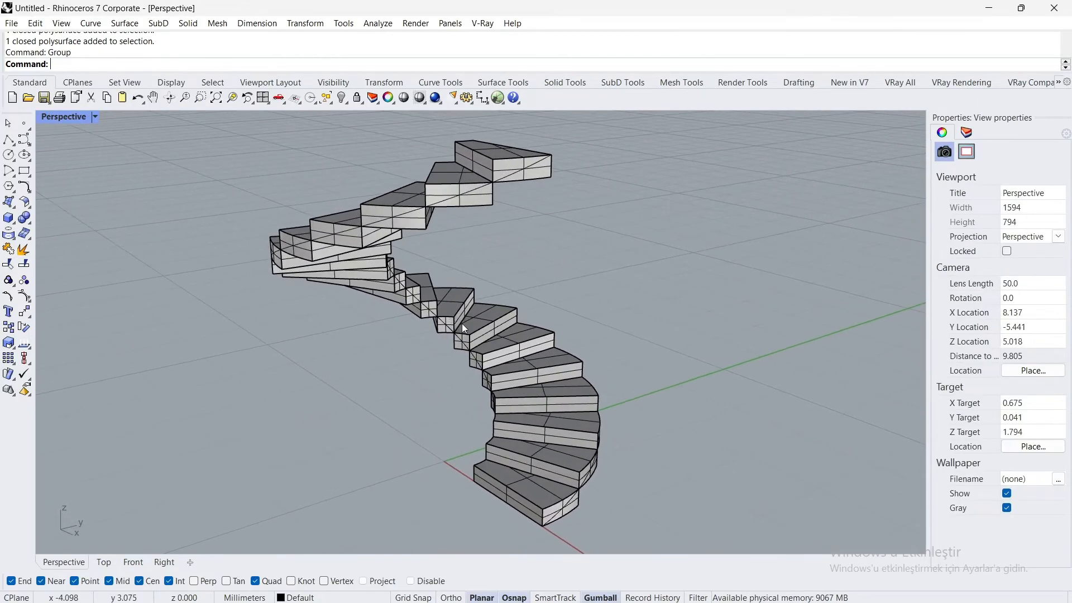
pyautogui.scroll(-8, 461, 323)
pyautogui.scroll(10, 488, 381)
pyautogui.moveTo(461, 391); pyautogui.dragTo(507, 426, button='right')
pyautogui.scroll(8, 524, 441)
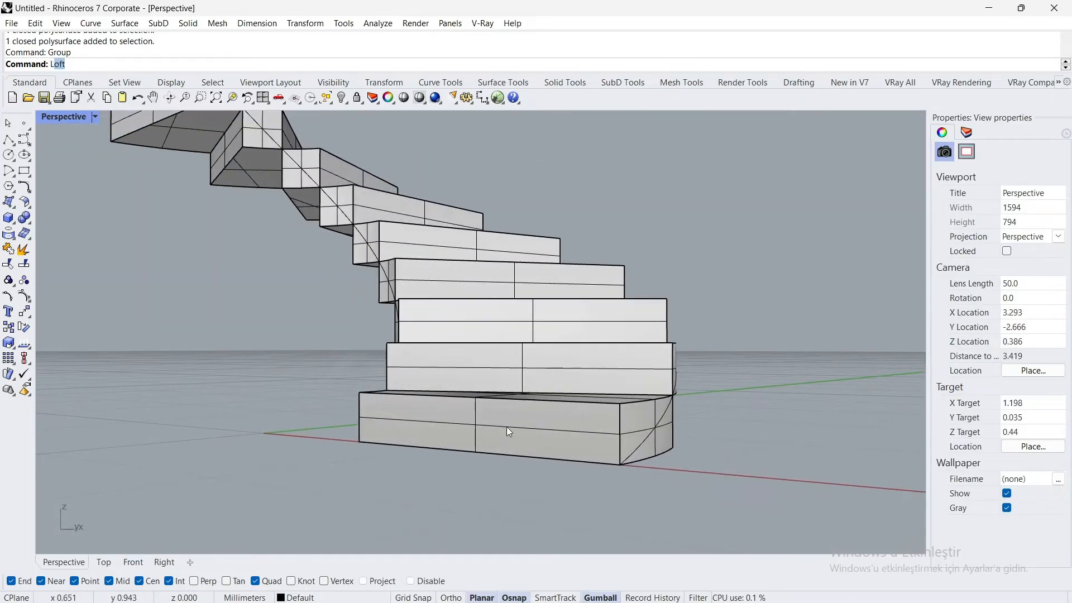
pyautogui.write('line')
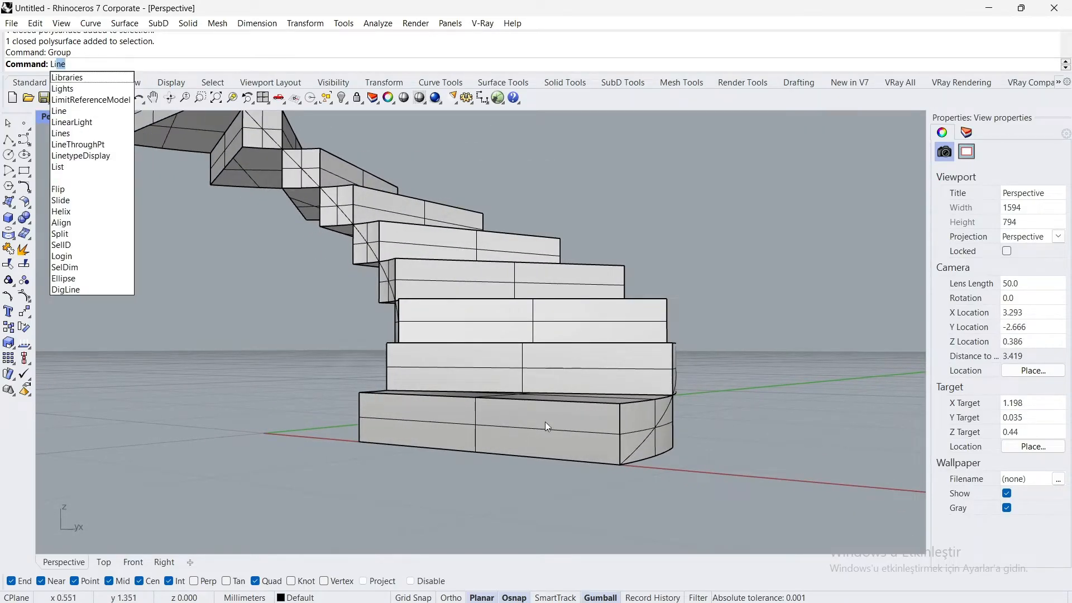
pyautogui.press('Return')
pyautogui.click(620, 464)
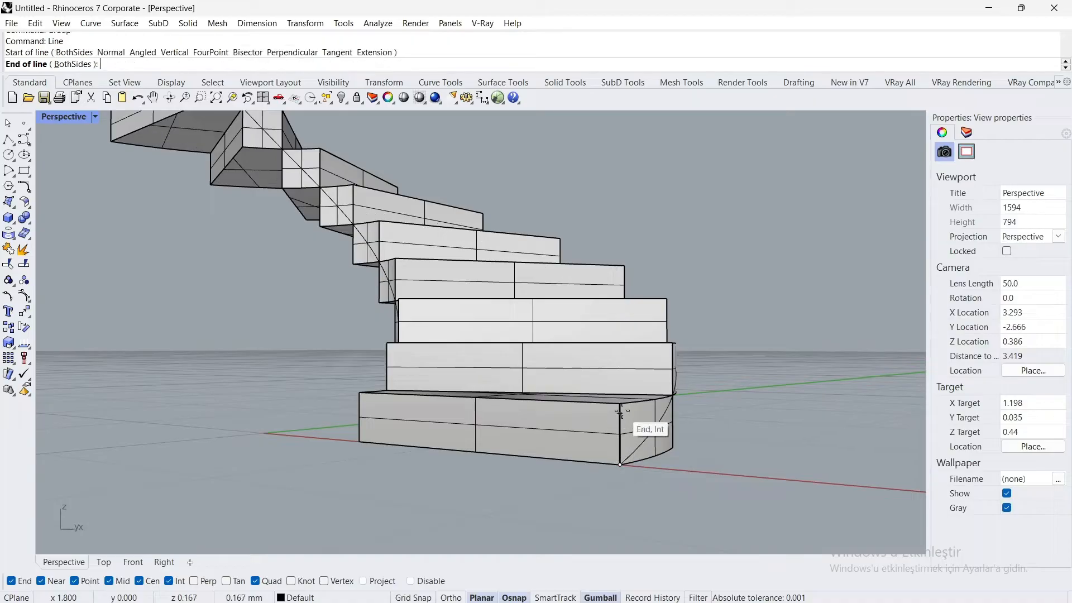
pyautogui.write('1.1')
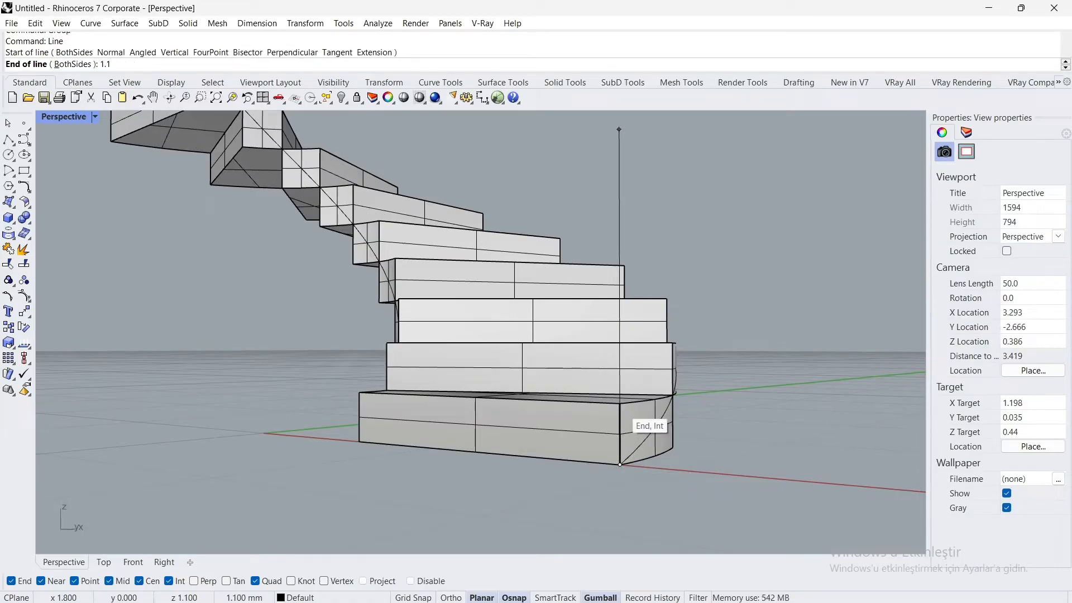
pyautogui.press('Return')
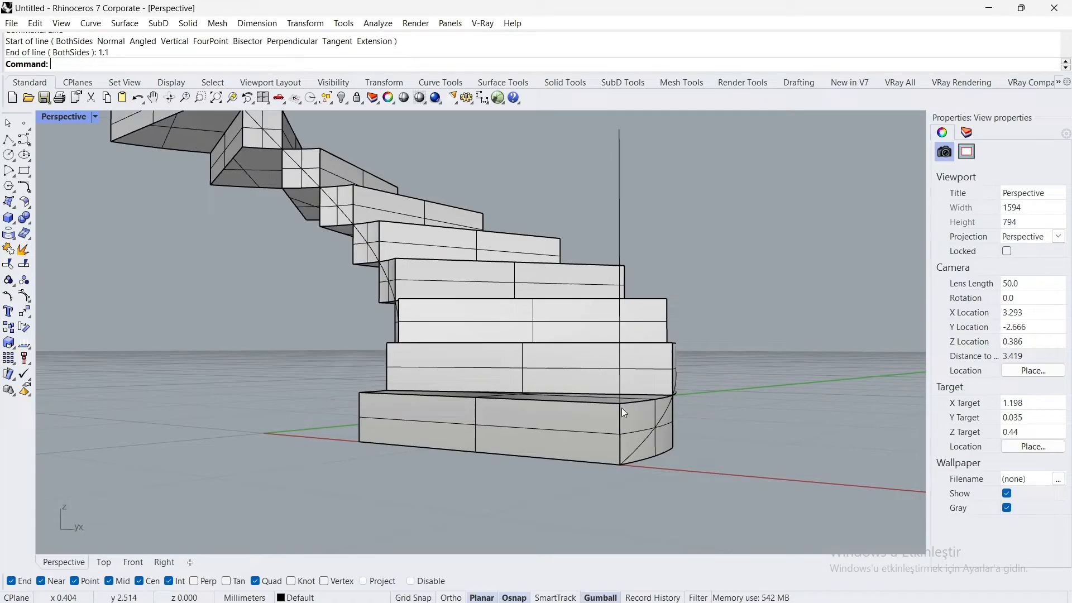
# Step: Turn the outer vertical line into a flat-capped pipe post with a radius of 0.02 at both ends
pyautogui.click(617, 181)
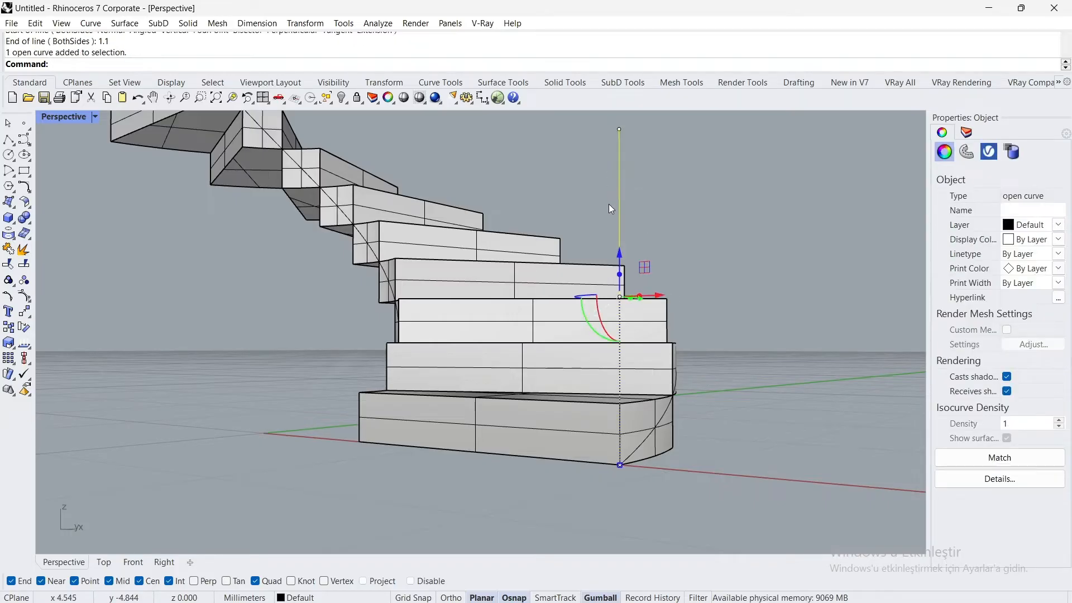
pyautogui.write('Pipe')
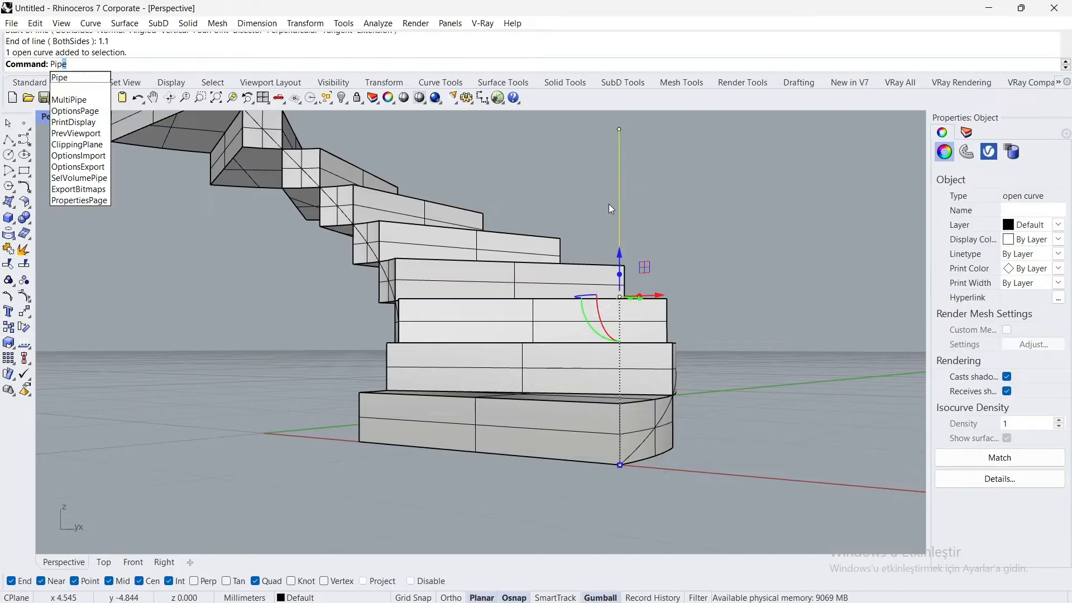
pyautogui.press('Return')
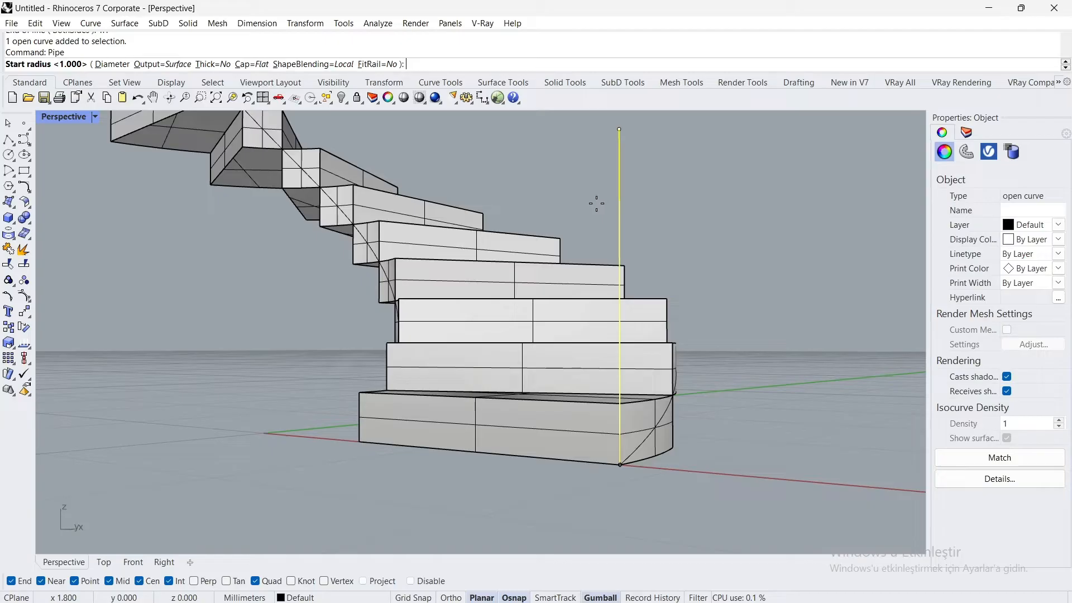
pyautogui.write('0')
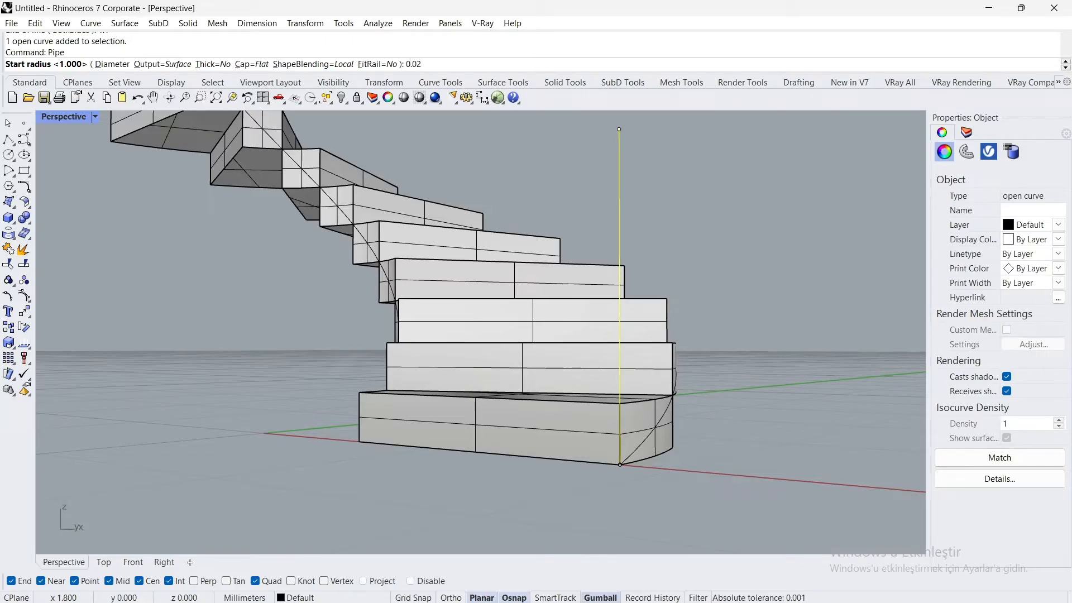
pyautogui.write('.02')
pyautogui.press('Return')
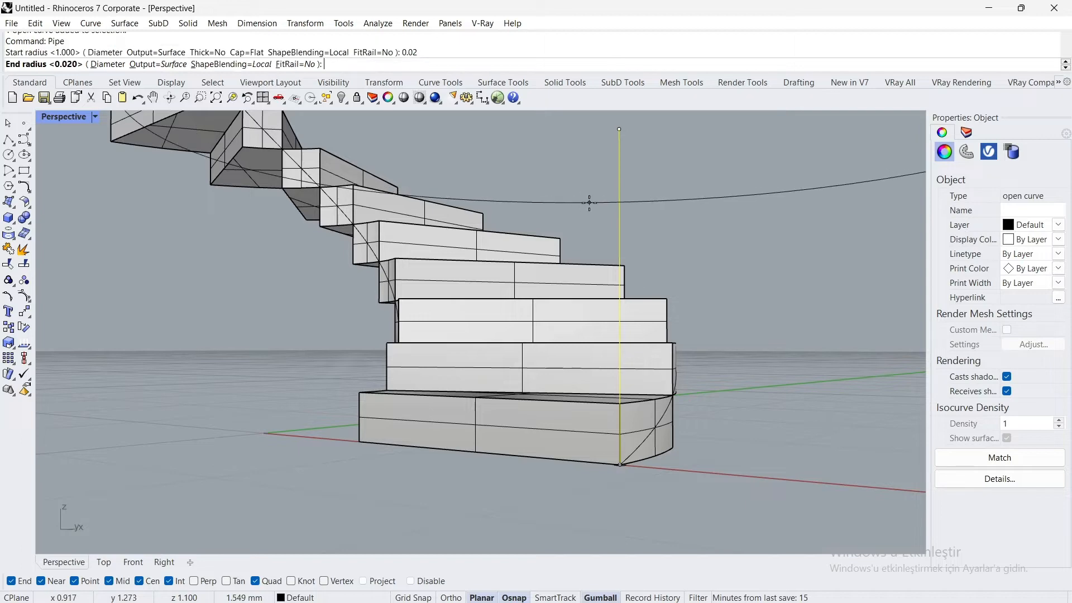
pyautogui.press('Return')
pyautogui.press('Return')
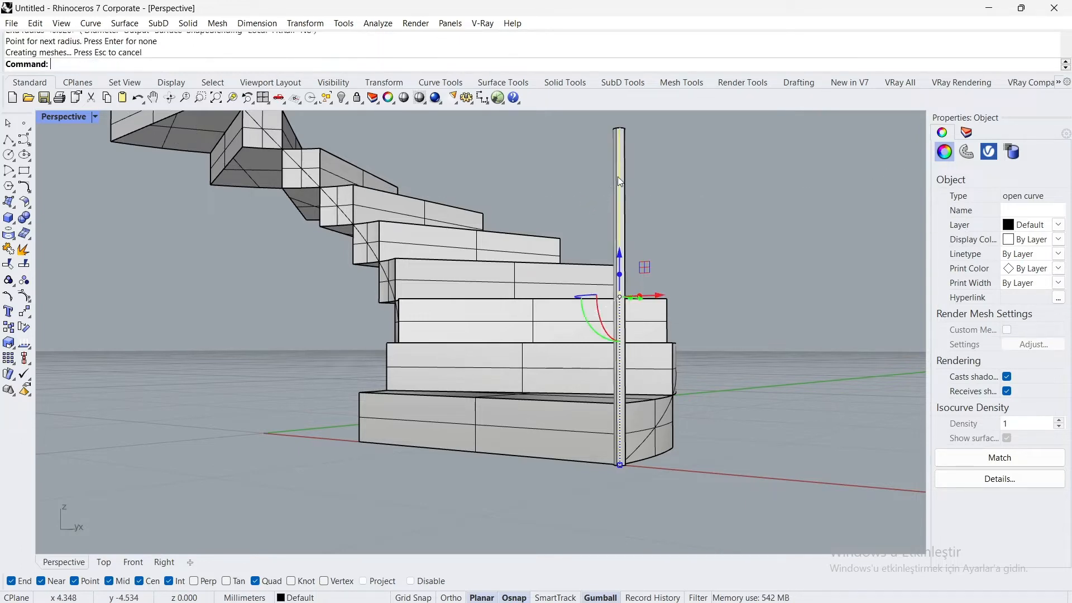
# Step: Polar-array the outer post around the origin with 19 items, a 360-degree fill angle and a Z offset of 0.2
pyautogui.scroll(8, 653, 184)
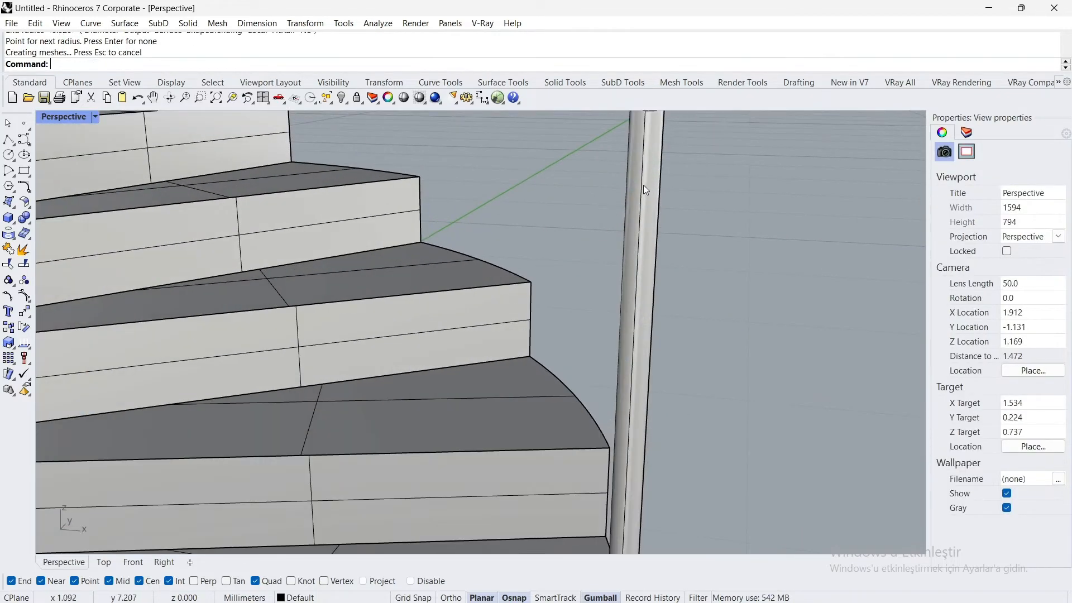
pyautogui.click(668, 202)
pyautogui.scroll(-10, 669, 223)
pyautogui.moveTo(668, 223); pyautogui.dragTo(669, 249, button='right')
pyautogui.scroll(-4, 668, 249)
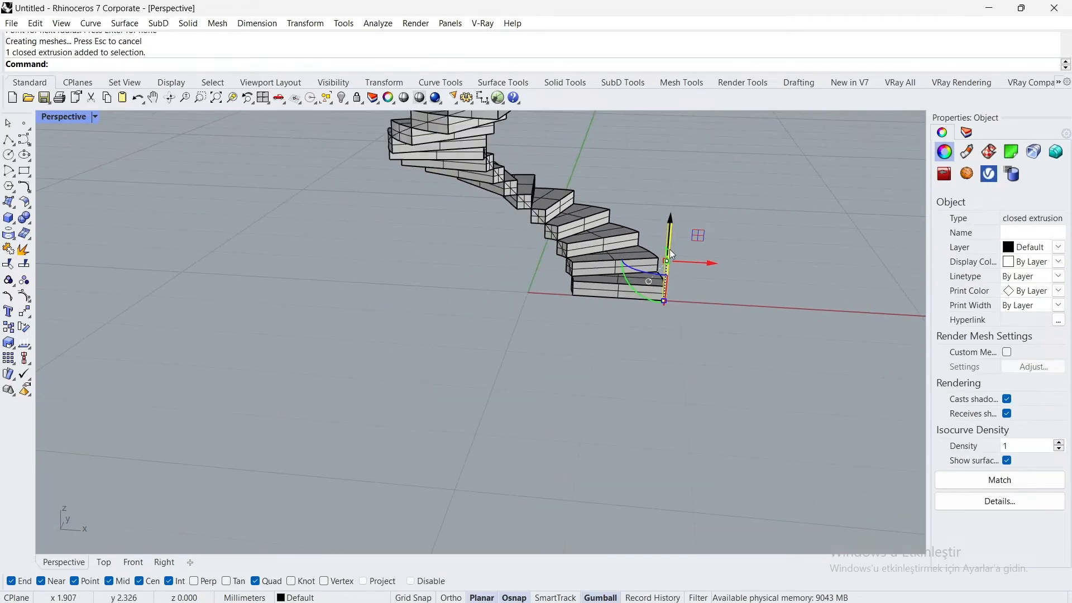
pyautogui.scroll(6, 608, 261)
pyautogui.moveTo(606, 258); pyautogui.dragTo(620, 261, button='right')
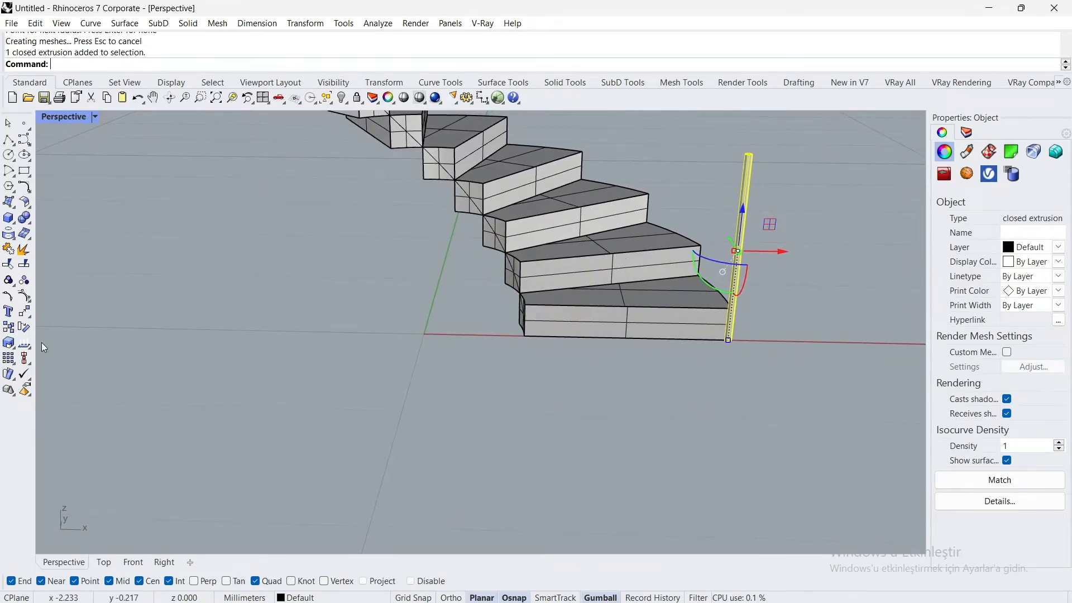
pyautogui.click(13, 365)
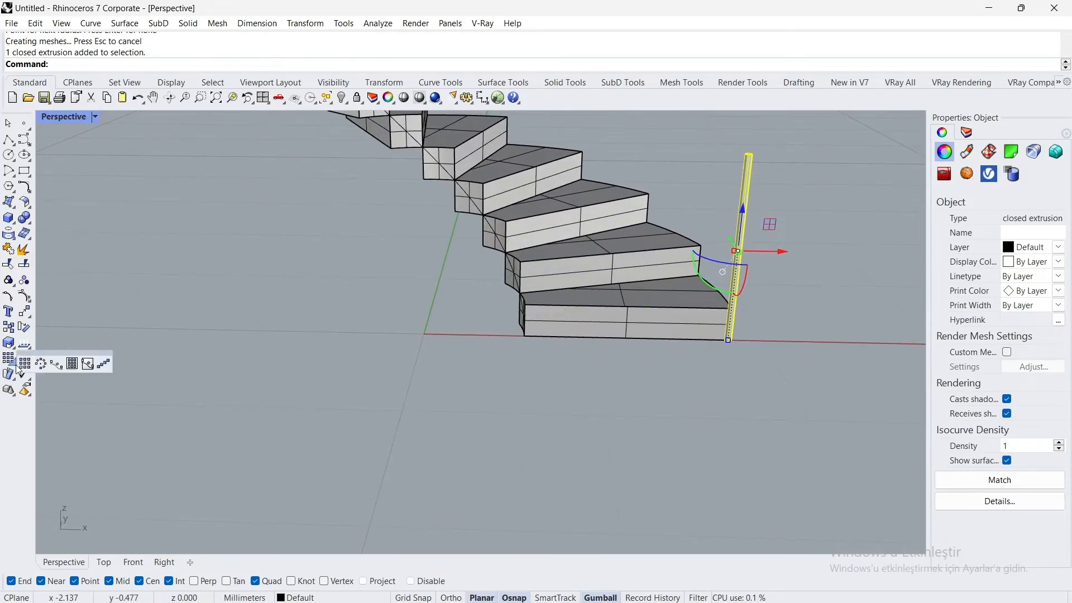
pyautogui.click(44, 366)
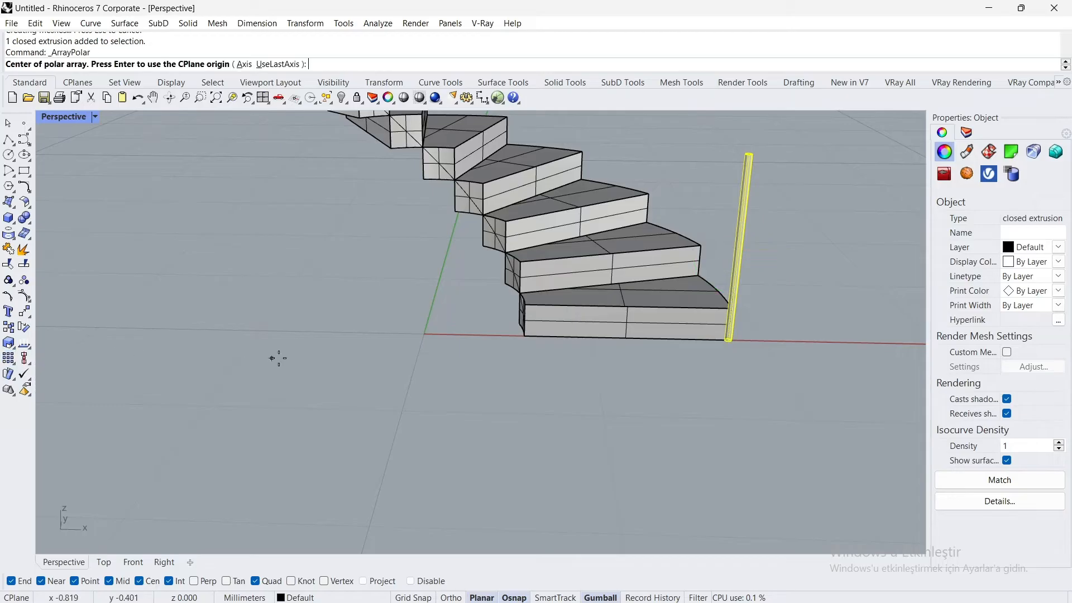
pyautogui.click(397, 340)
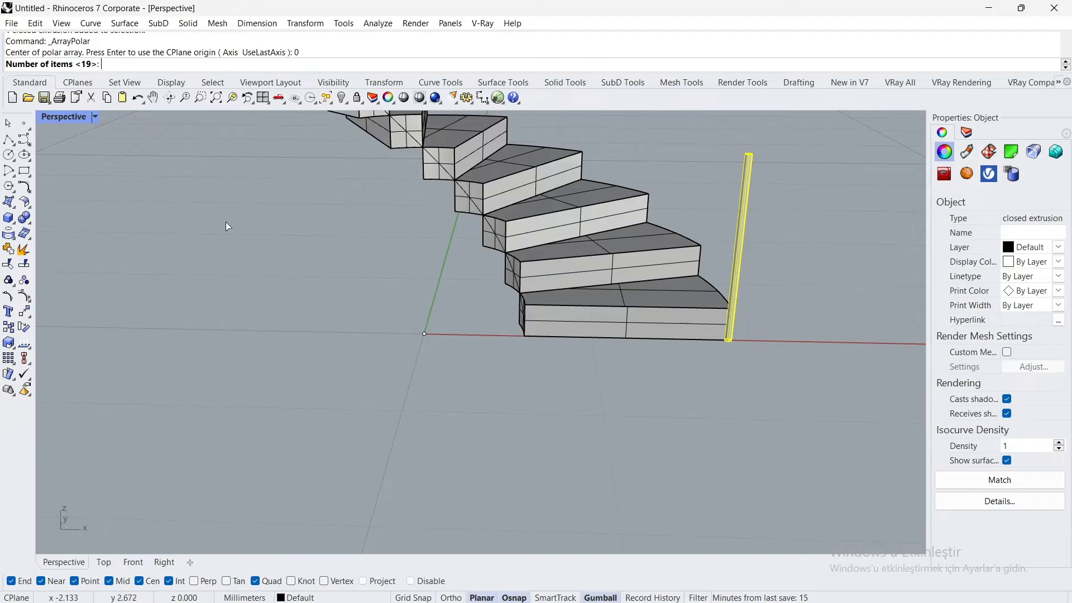
pyautogui.press('Return')
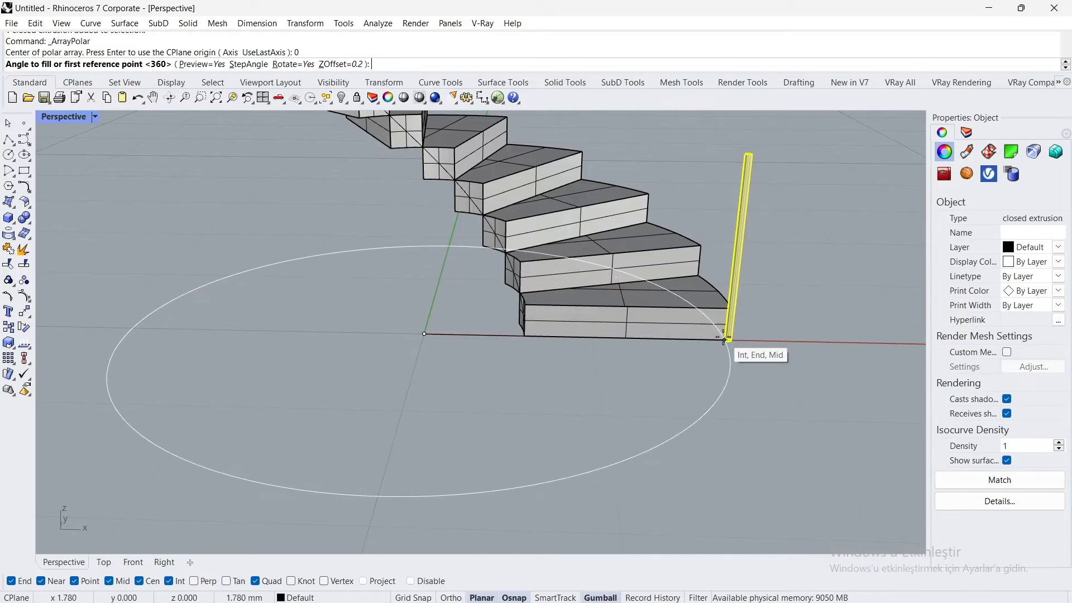
pyautogui.press('Return')
pyautogui.scroll(-5, 719, 333)
pyautogui.scroll(3, 665, 290)
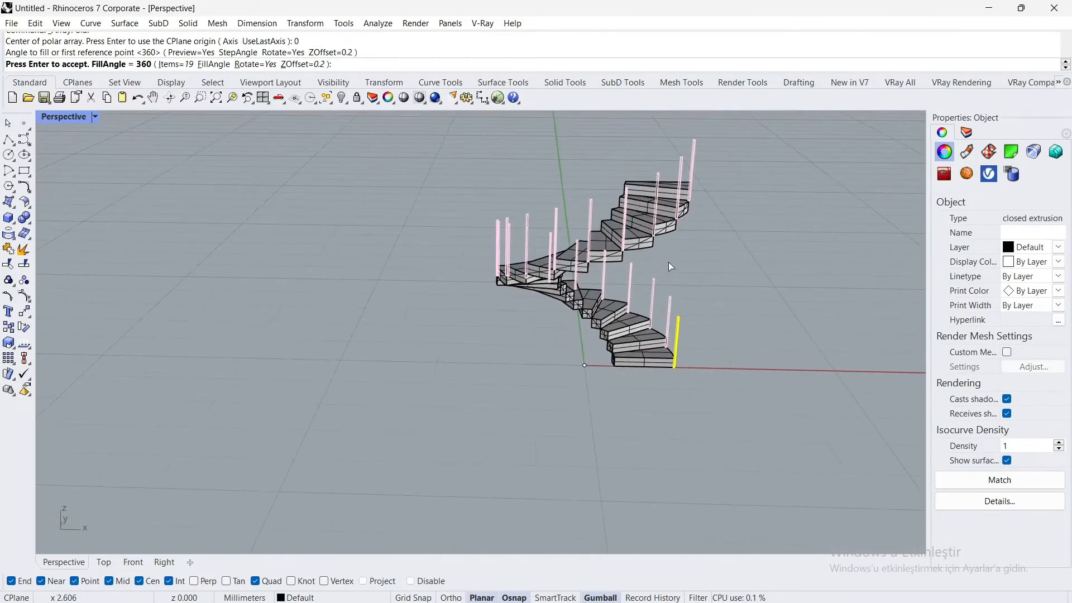
pyautogui.press('Return')
pyautogui.click(706, 241)
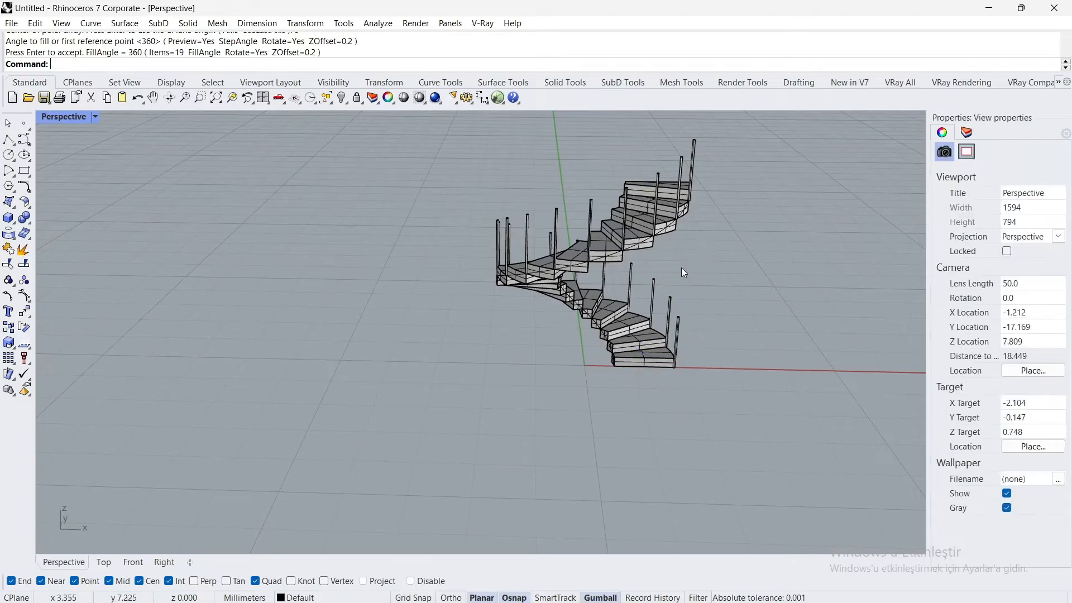
# Step: Draw a vertical line 1.1 mm high from the inner bottom front corner of the lowest step
pyautogui.scroll(6, 614, 359)
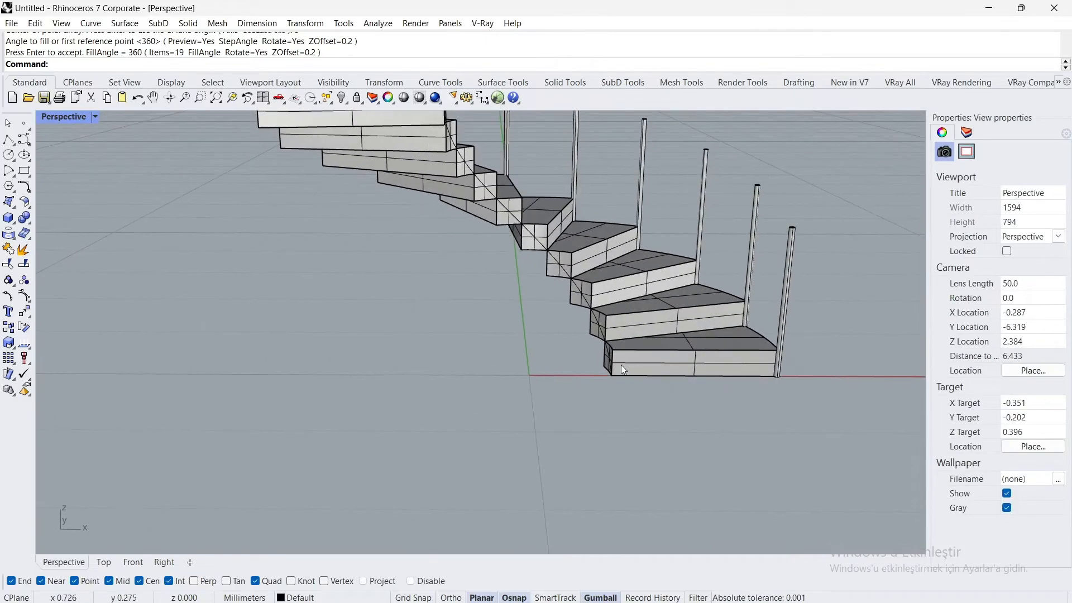
pyautogui.scroll(8, 620, 366)
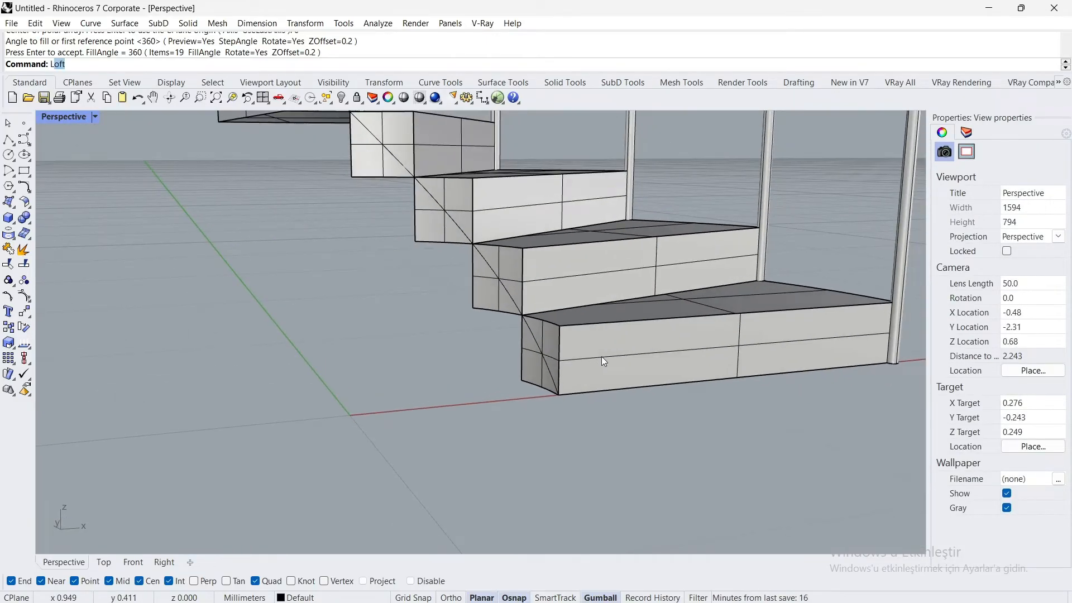
pyautogui.write('Line')
pyautogui.press('Return')
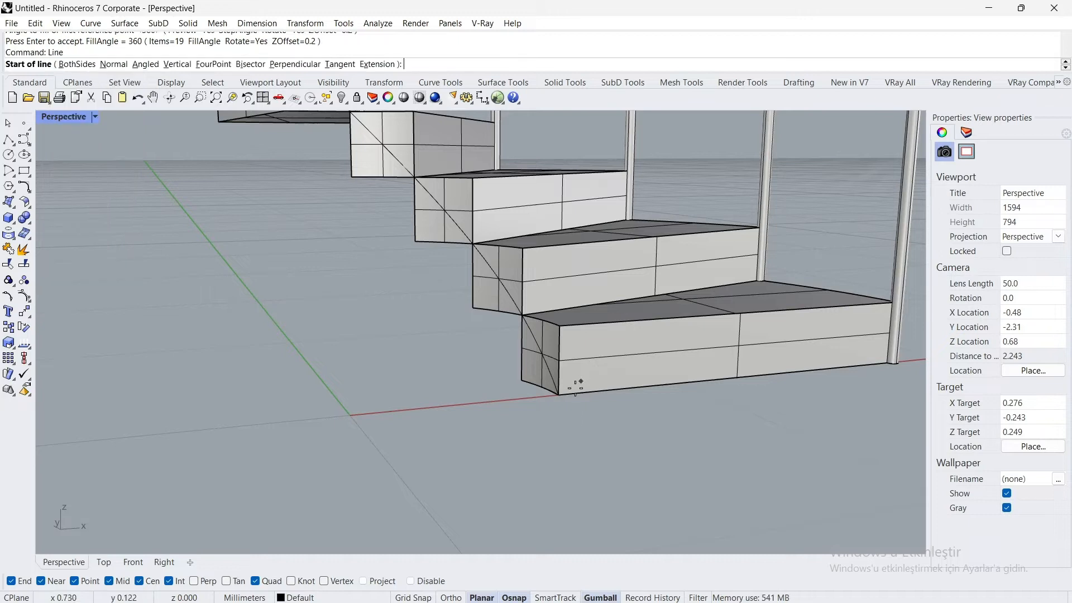
pyautogui.click(558, 395)
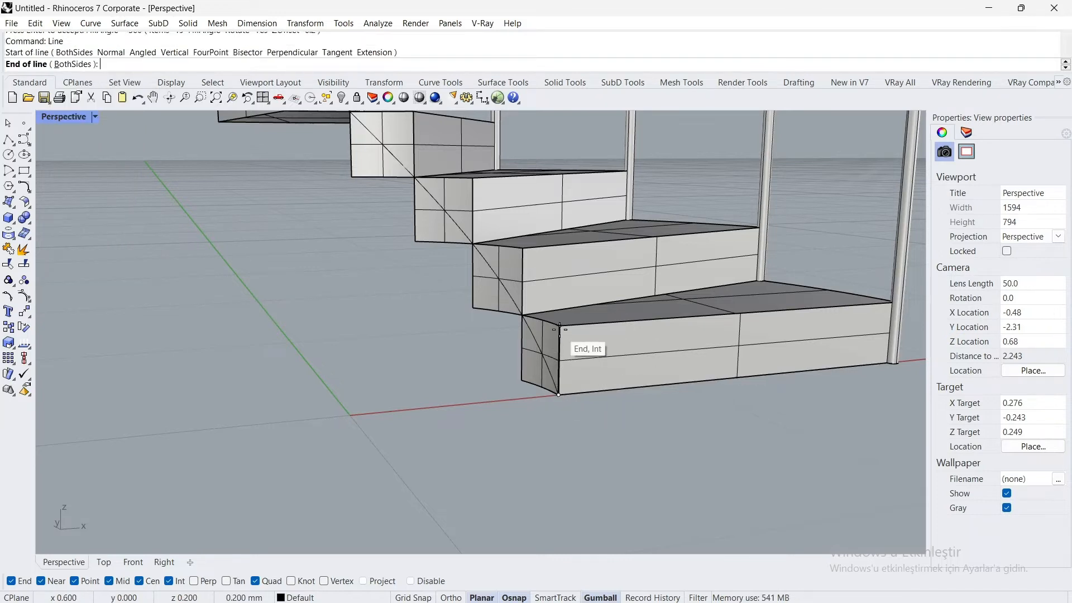
pyautogui.write('1.1')
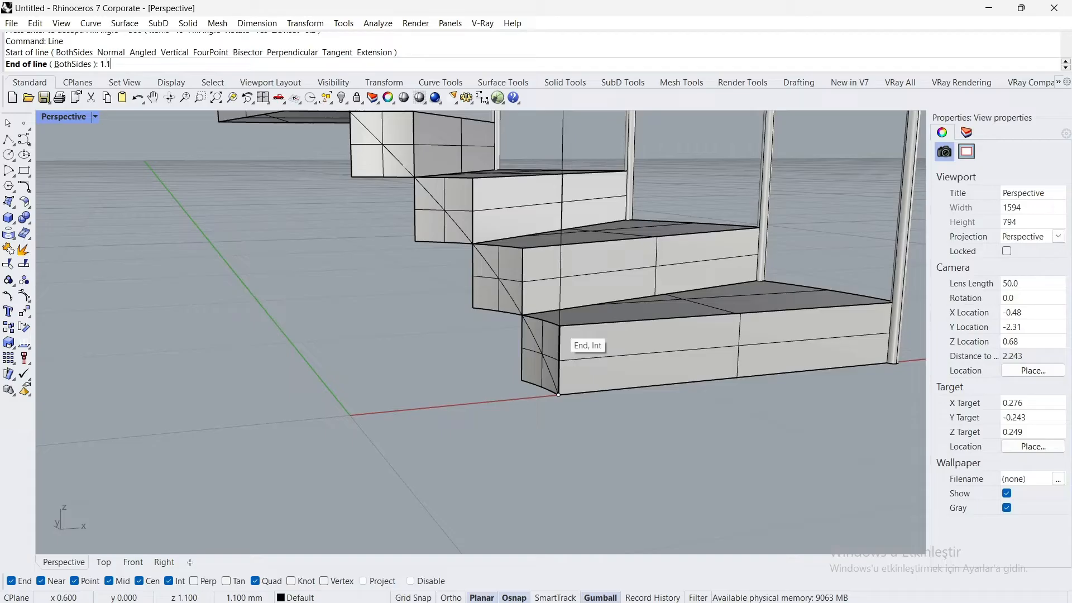
pyautogui.press('Return')
pyautogui.click(559, 324)
# Step: Turn the inner vertical line into a flat-capped pipe post with a radius of 0.02 at both ends
pyautogui.scroll(-5, 574, 323)
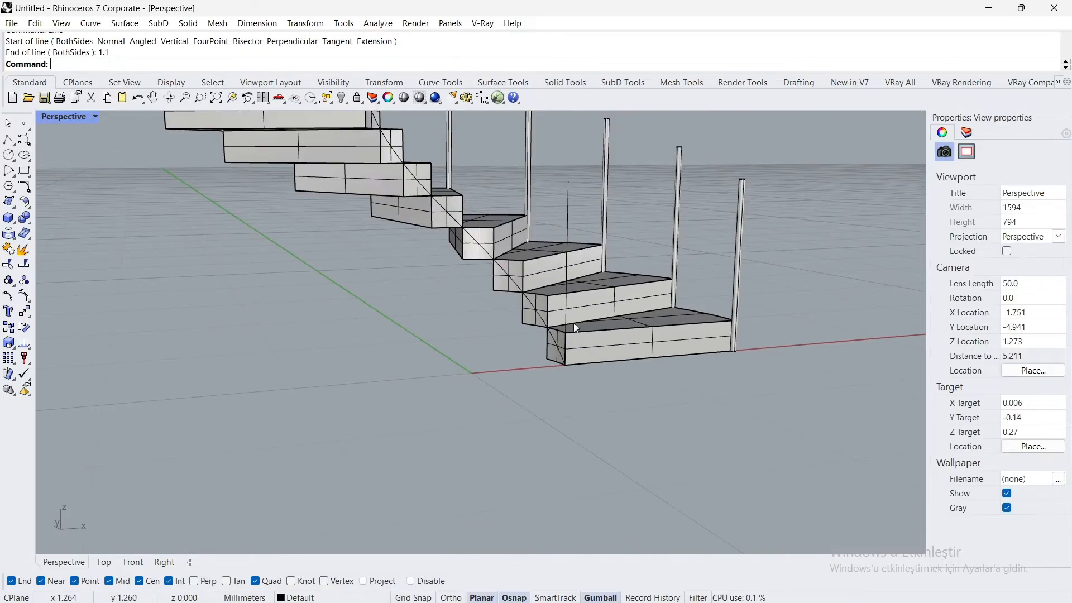
pyautogui.click(567, 193)
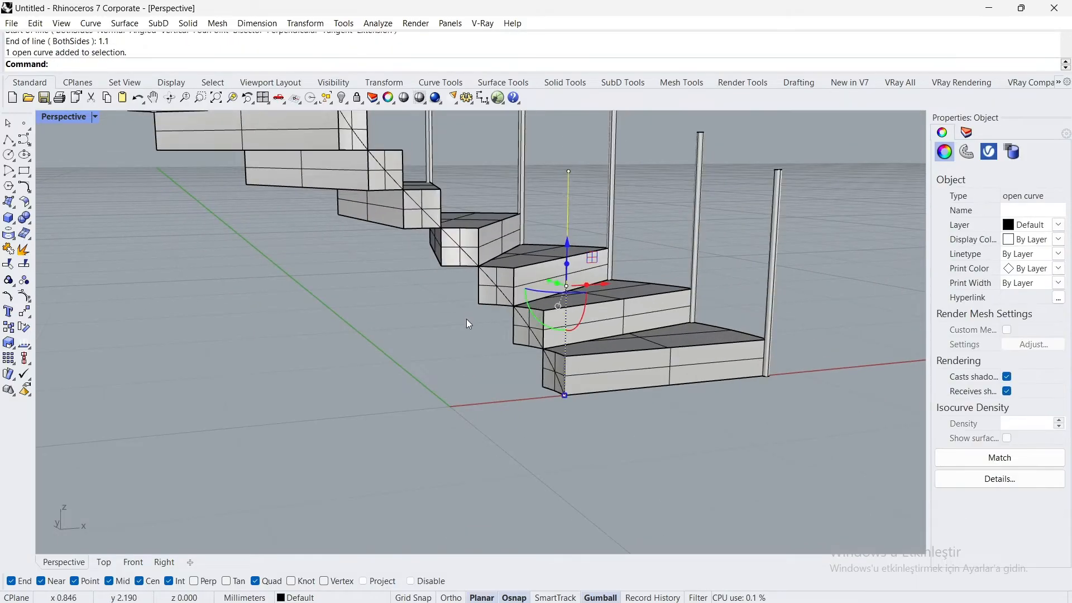
pyautogui.write('Pipe')
pyautogui.press('Return')
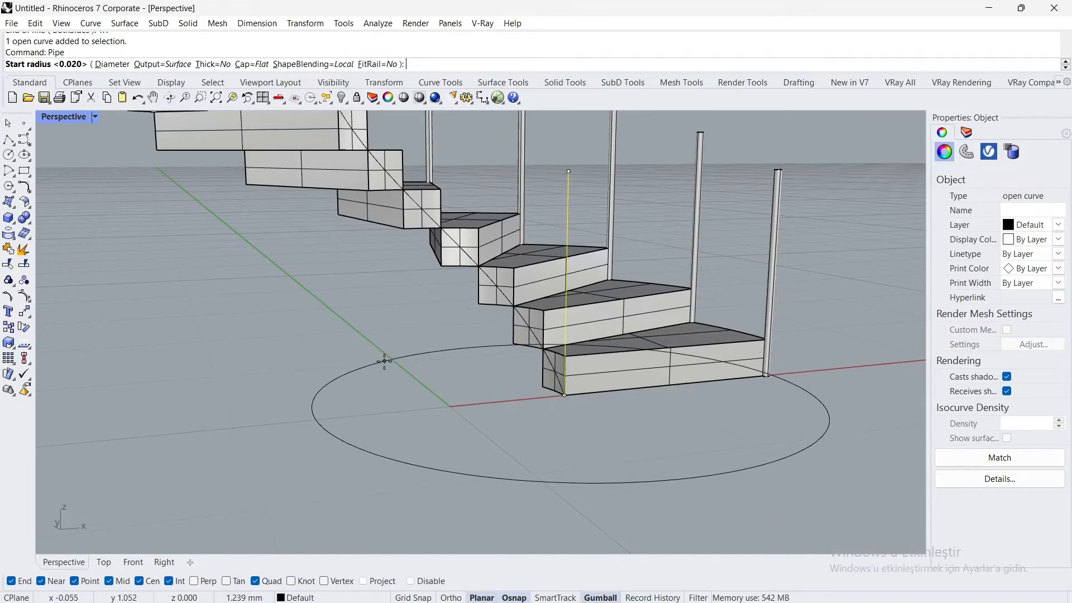
pyautogui.press('Return')
pyautogui.press('Return')
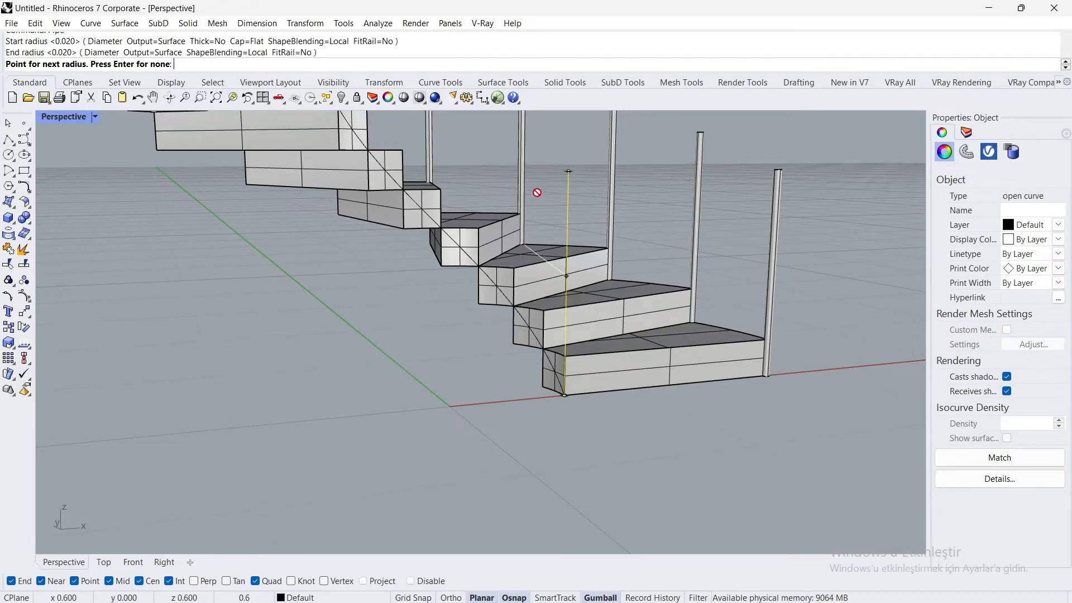
pyautogui.press('Return')
# Step: Polar-array the inner pipe post around the origin with 19 items, a 360-degree fill angle and a Z offset of 0.2
pyautogui.scroll(2, 565, 184)
pyautogui.scroll(-1, 565, 186)
pyautogui.click(565, 186)
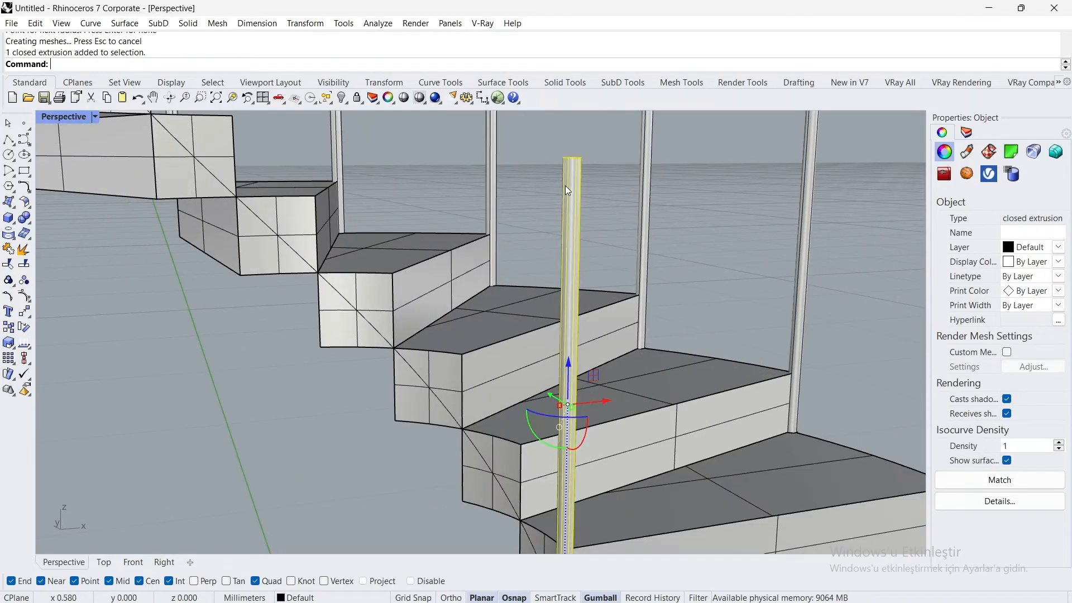
pyautogui.scroll(-3, 567, 196)
pyautogui.click(504, 306)
pyautogui.scroll(4, 567, 205)
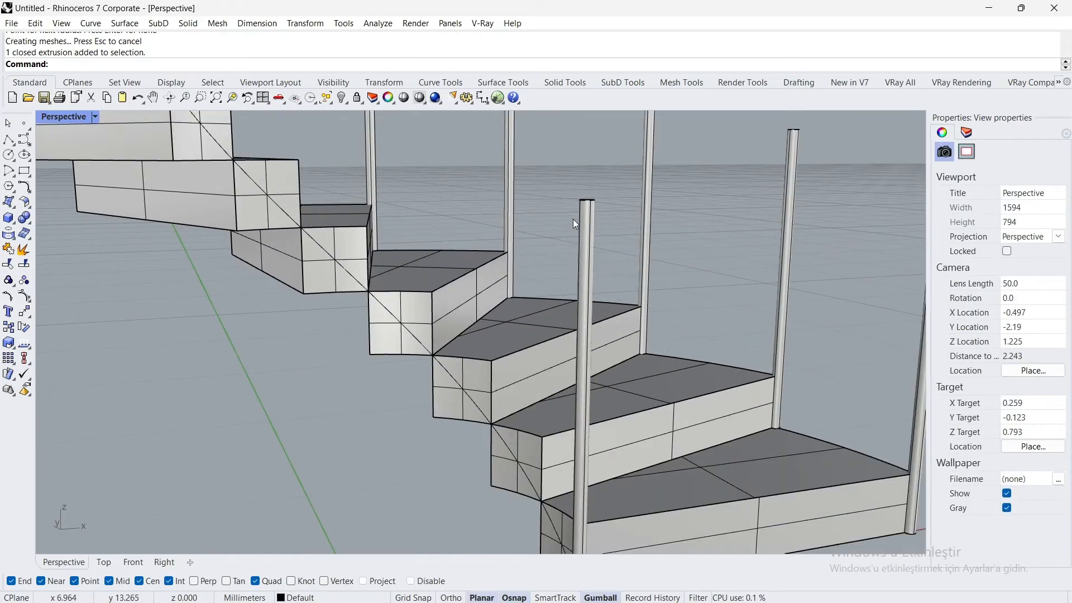
pyautogui.click(574, 226)
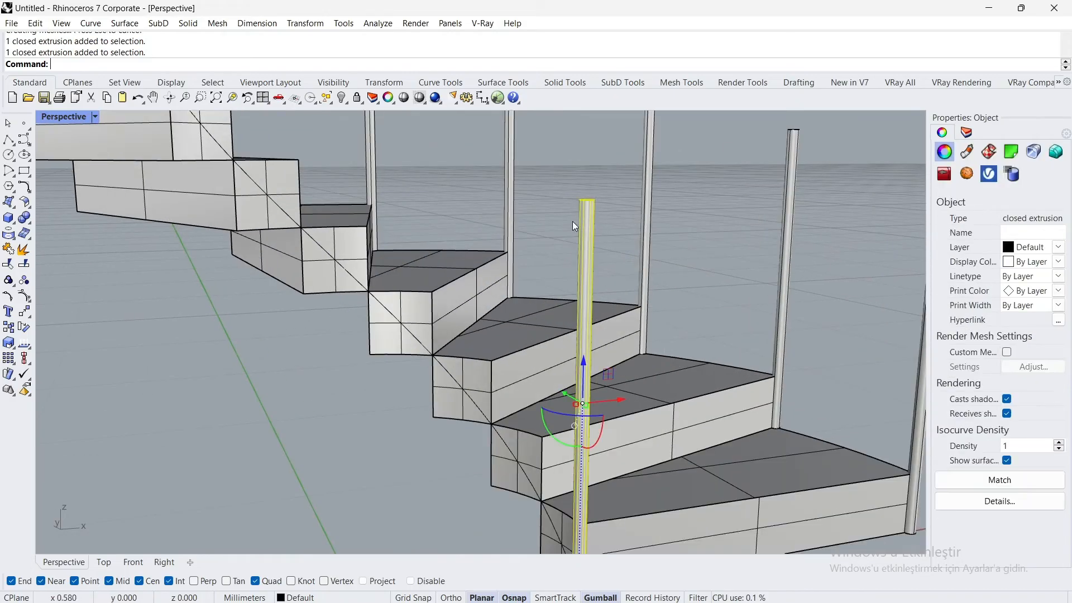
pyautogui.click(13, 363)
pyautogui.click(40, 364)
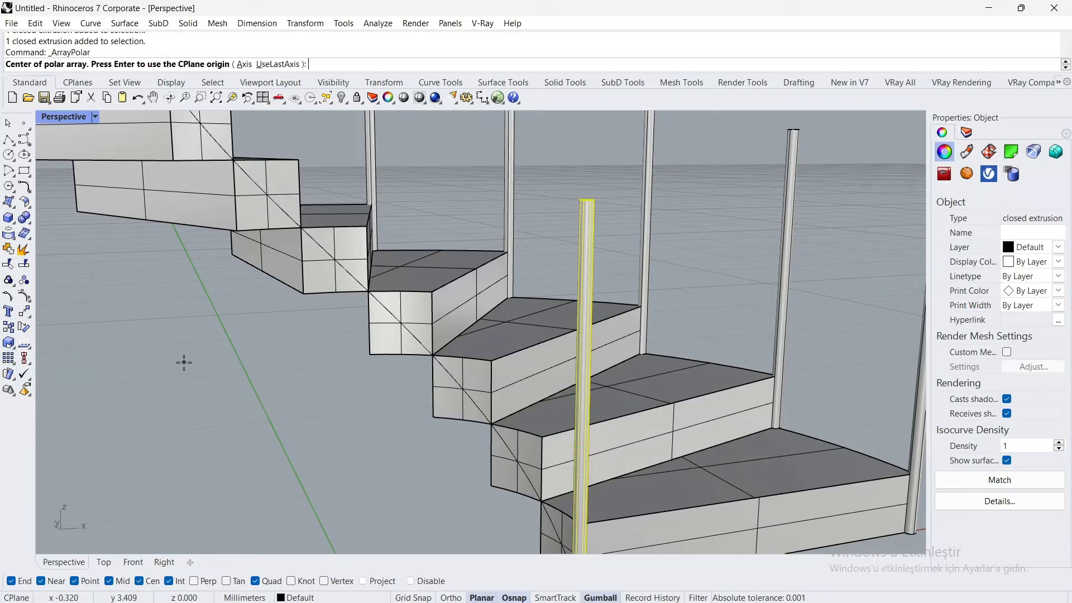
pyautogui.scroll(-4, 185, 359)
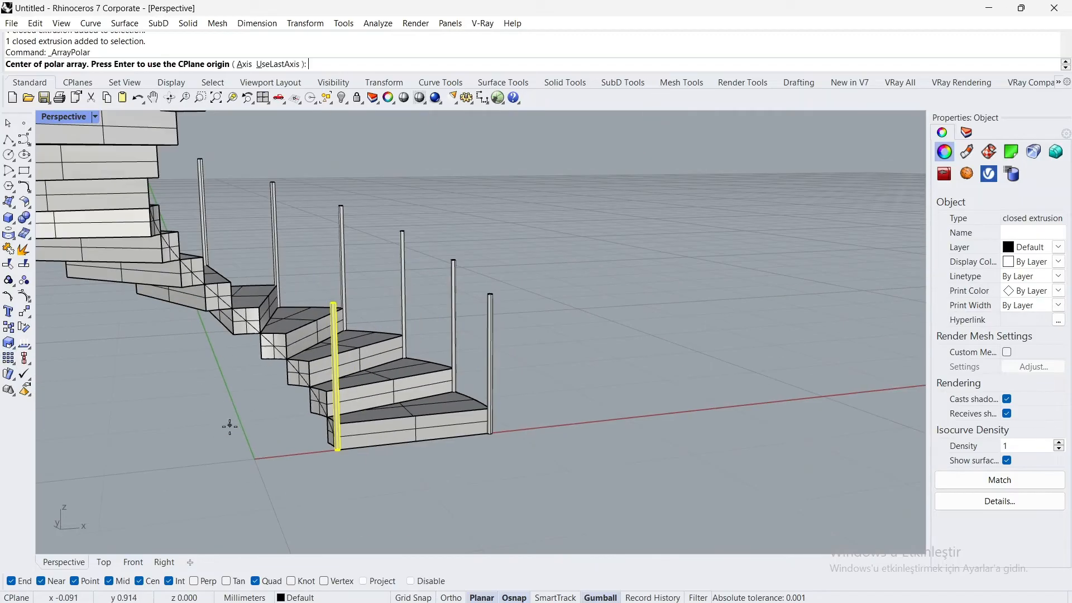
pyautogui.click(254, 458)
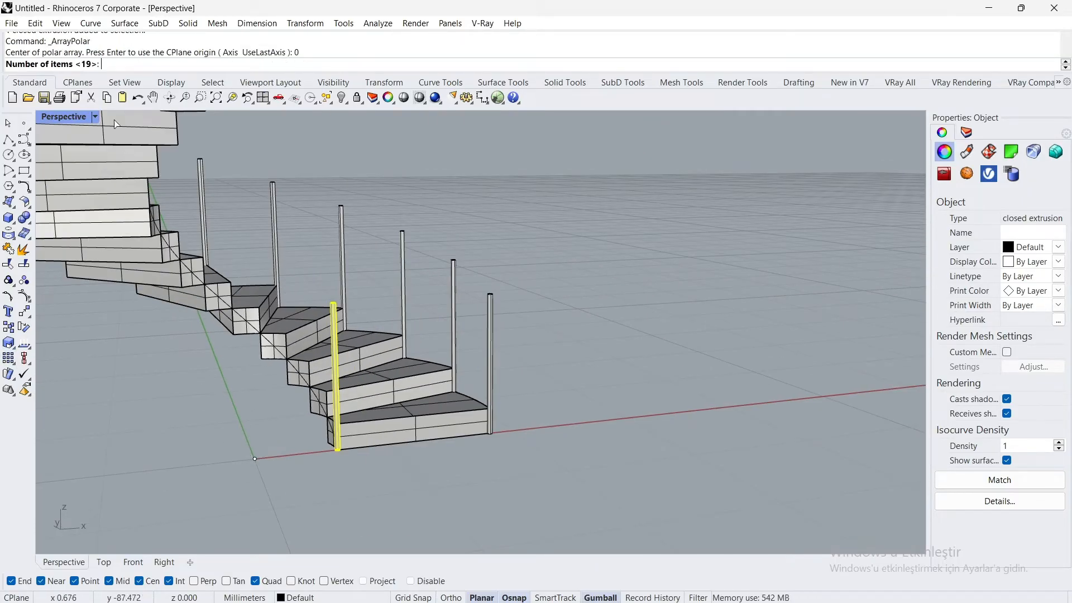
pyautogui.press('Return')
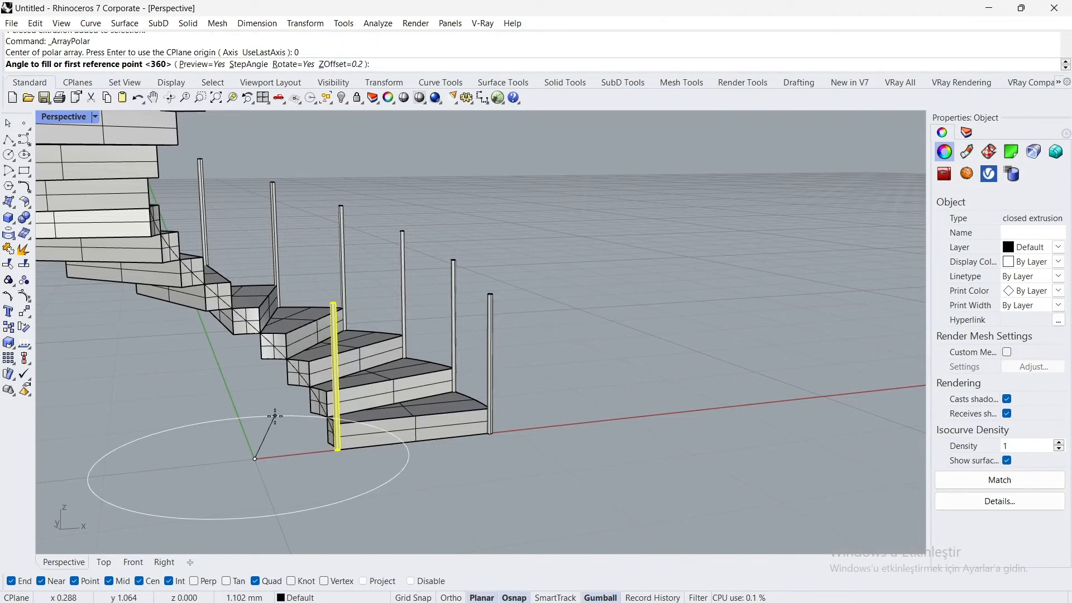
pyautogui.press('Return')
pyautogui.scroll(-4, 283, 387)
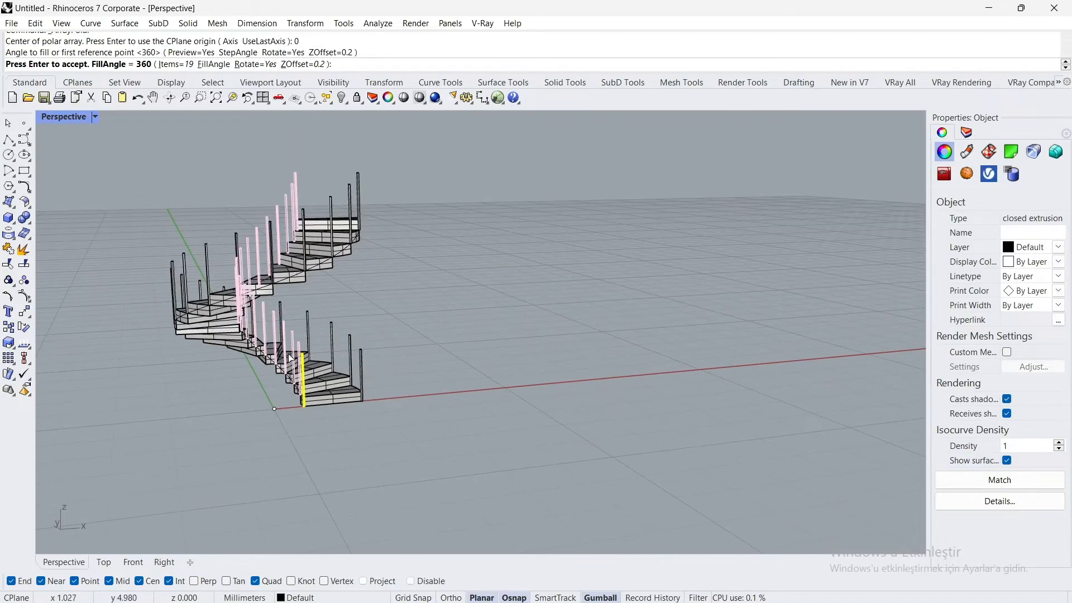
pyautogui.scroll(3, 277, 262)
pyautogui.press('Return')
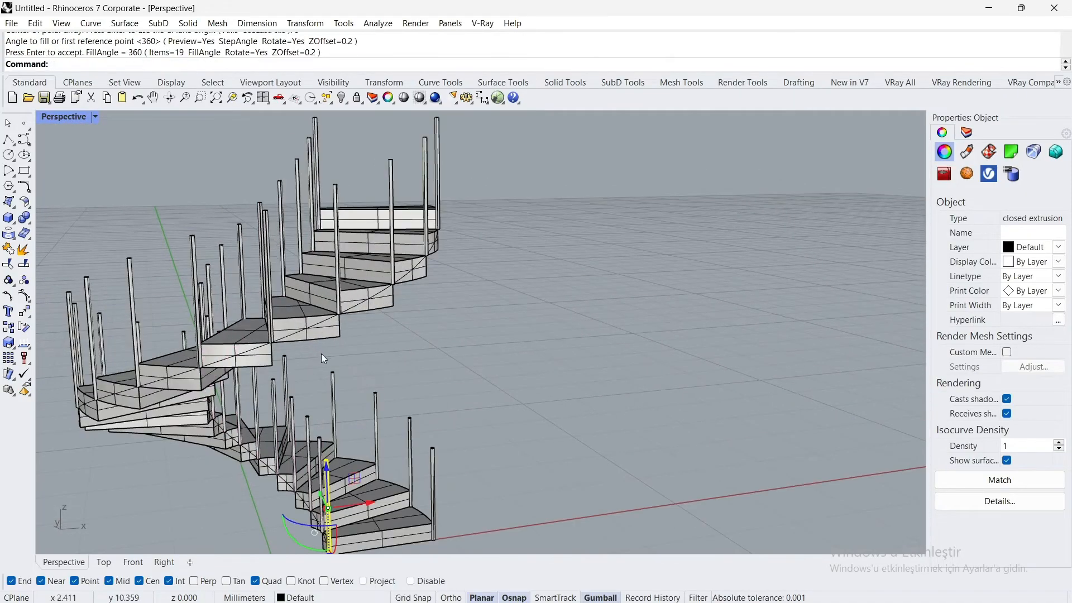
pyautogui.scroll(-3, 346, 360)
pyautogui.click(401, 347)
# Step: Hide the 19 wedge steps so that only the posts and spiral guide curves show
pyautogui.moveTo(401, 347); pyautogui.dragTo(356, 375, button='right')
pyautogui.click(342, 347)
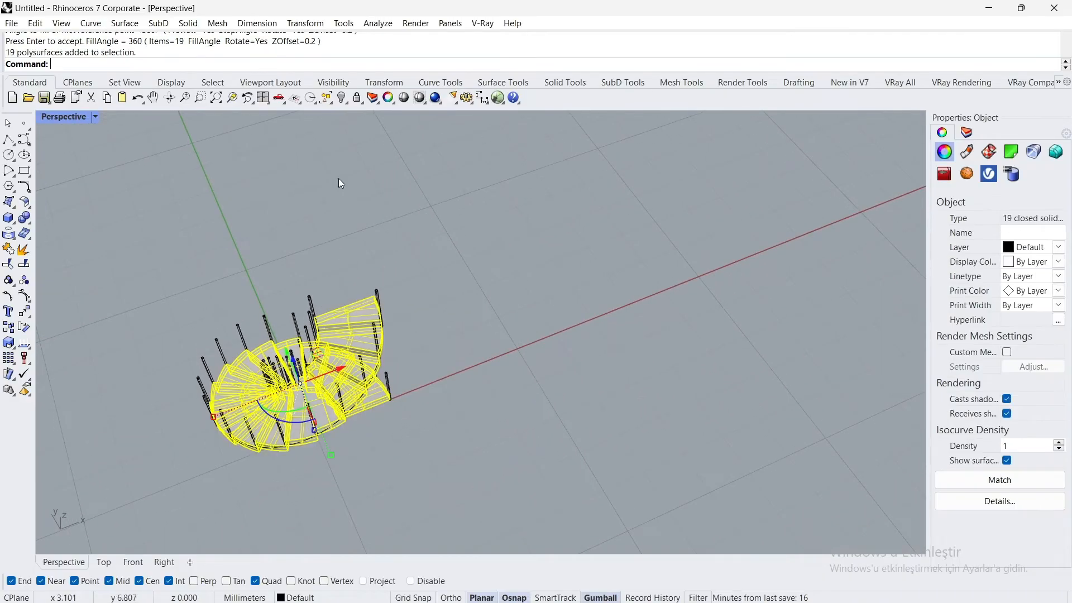
pyautogui.click(308, 98)
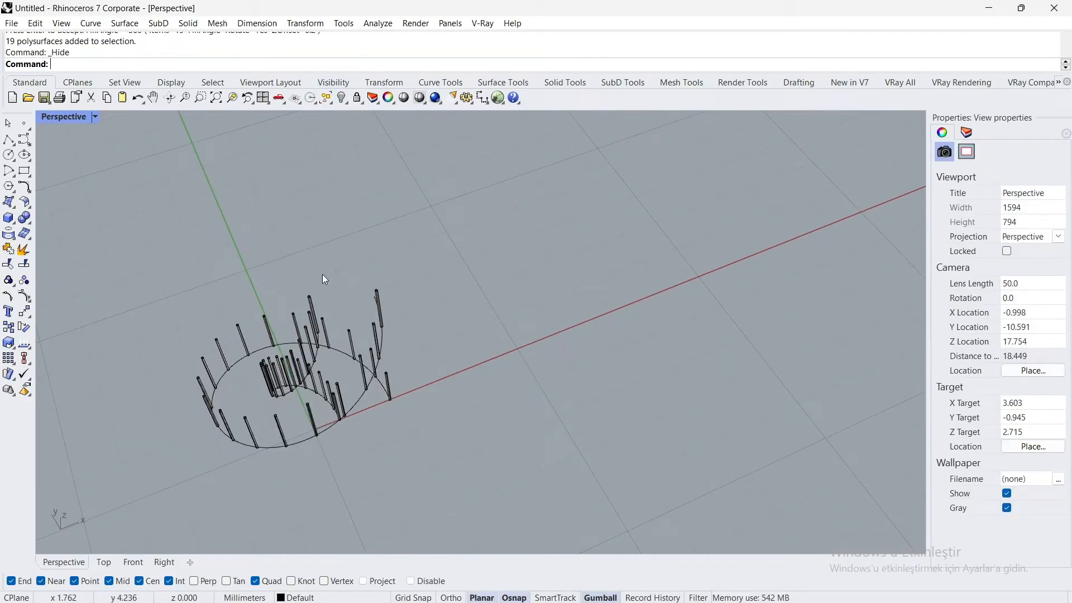
# Step: Delete the inner and outer spiral guide curves in the Top view
pyautogui.doubleClick(63, 116)
pyautogui.scroll(5, 269, 171)
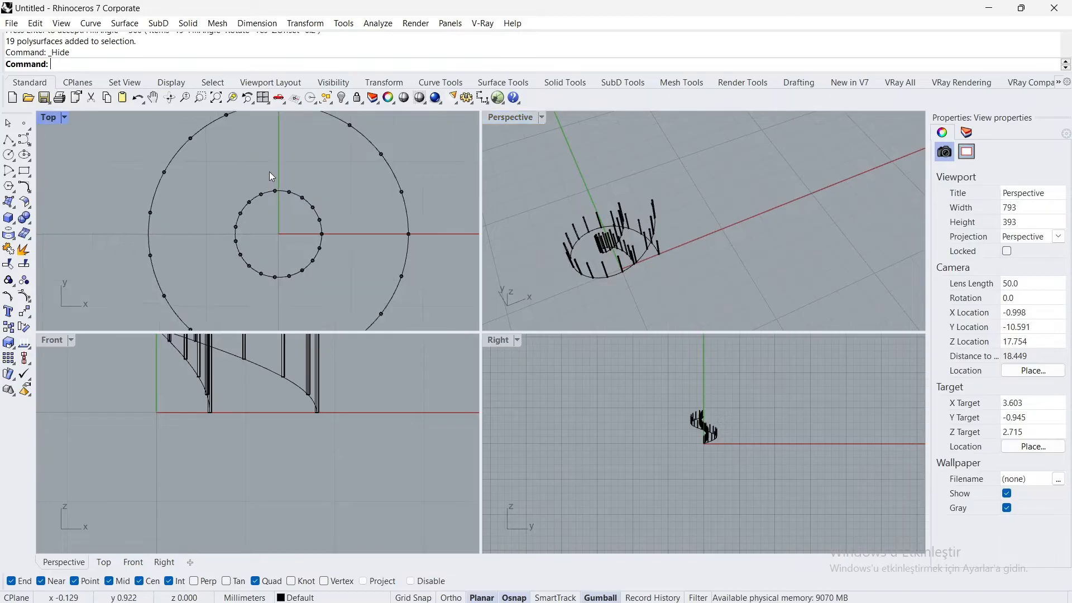
pyautogui.click(266, 213)
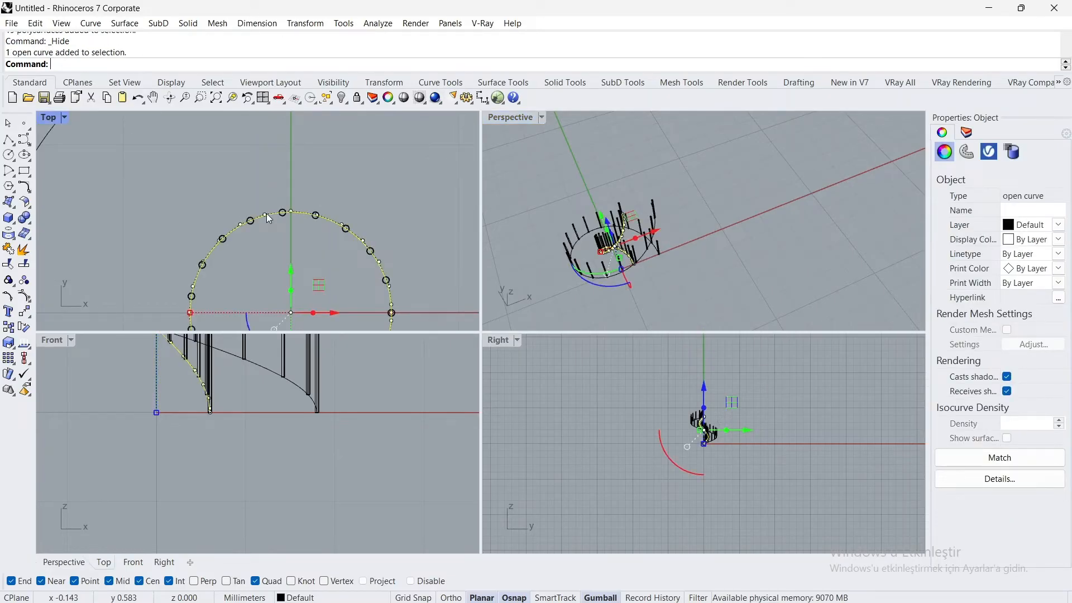
pyautogui.press('Delete')
pyautogui.scroll(-5, 311, 226)
pyautogui.scroll(3, 304, 159)
pyautogui.click(306, 162)
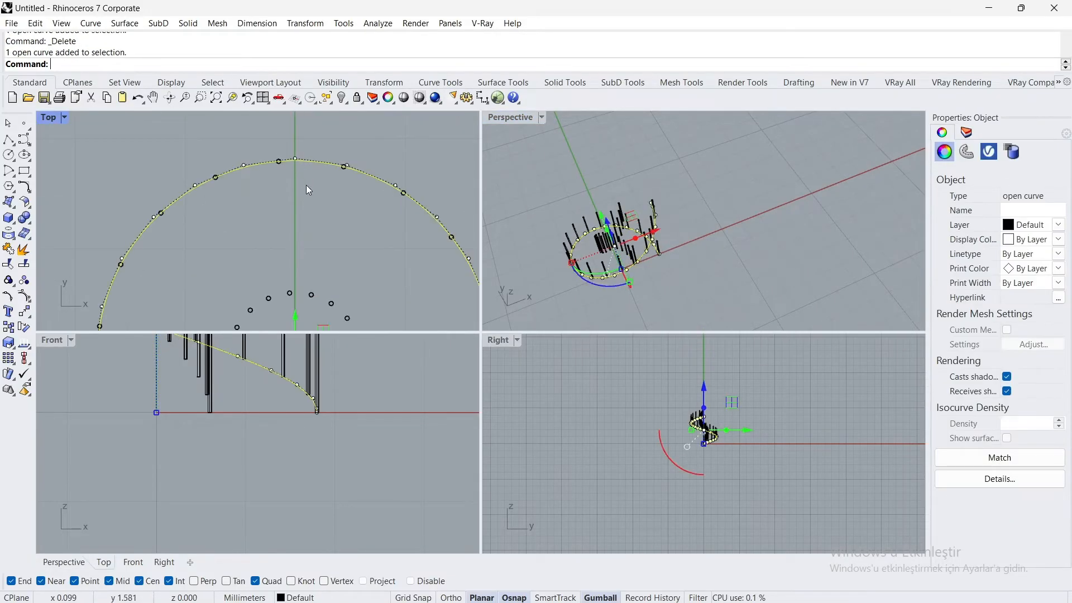
pyautogui.press('Delete')
pyautogui.scroll(-4, 310, 173)
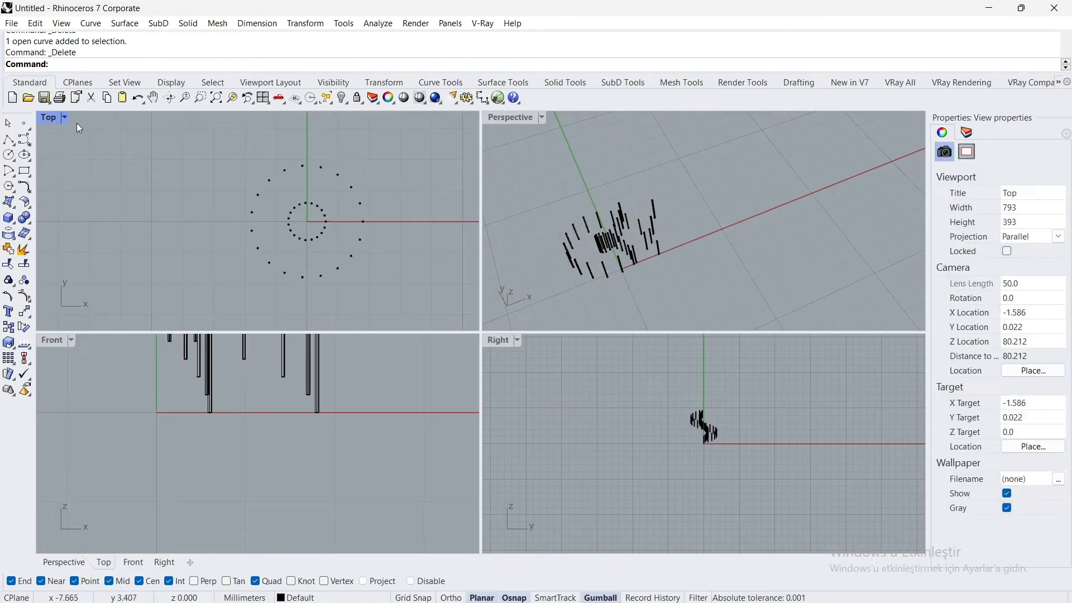
# Step: Group the ring of inner posts together with their vertical line, and hide the group
pyautogui.scroll(3, 334, 209)
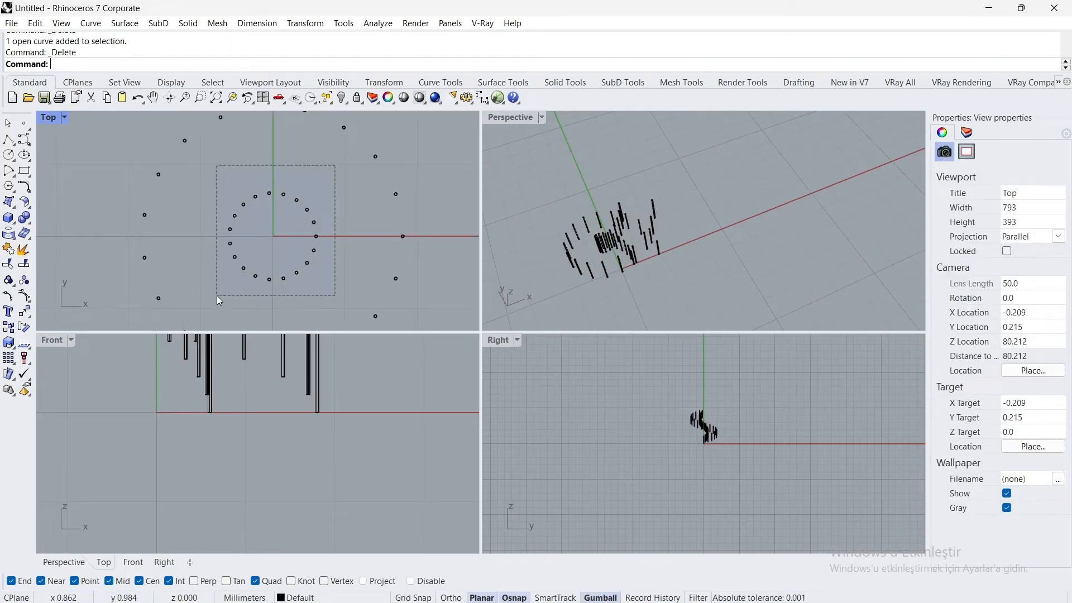
pyautogui.moveTo(216, 296); pyautogui.dragTo(215, 294)
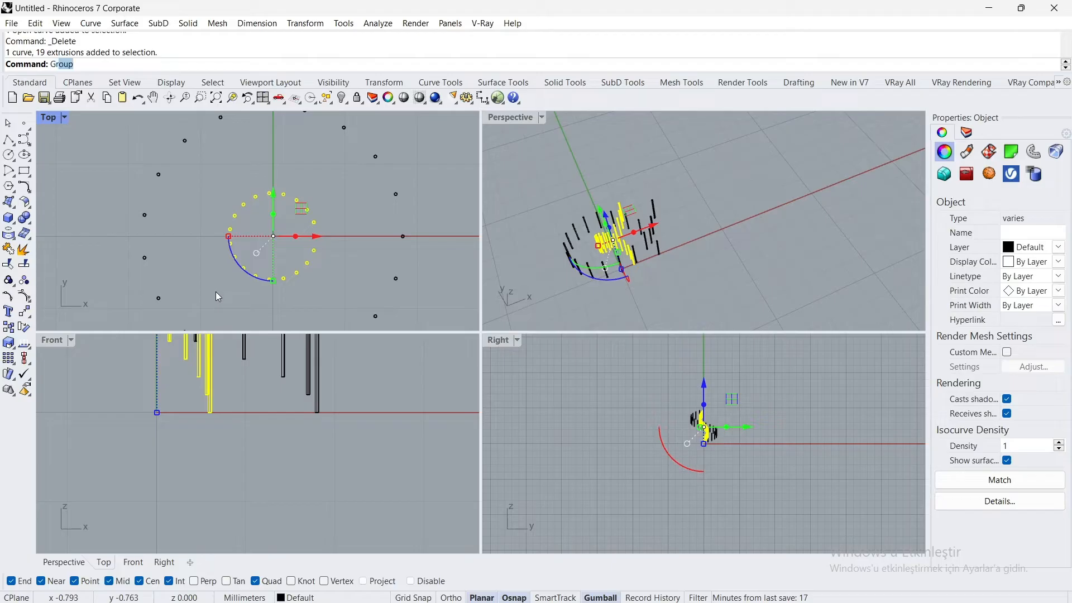
pyautogui.press('Return')
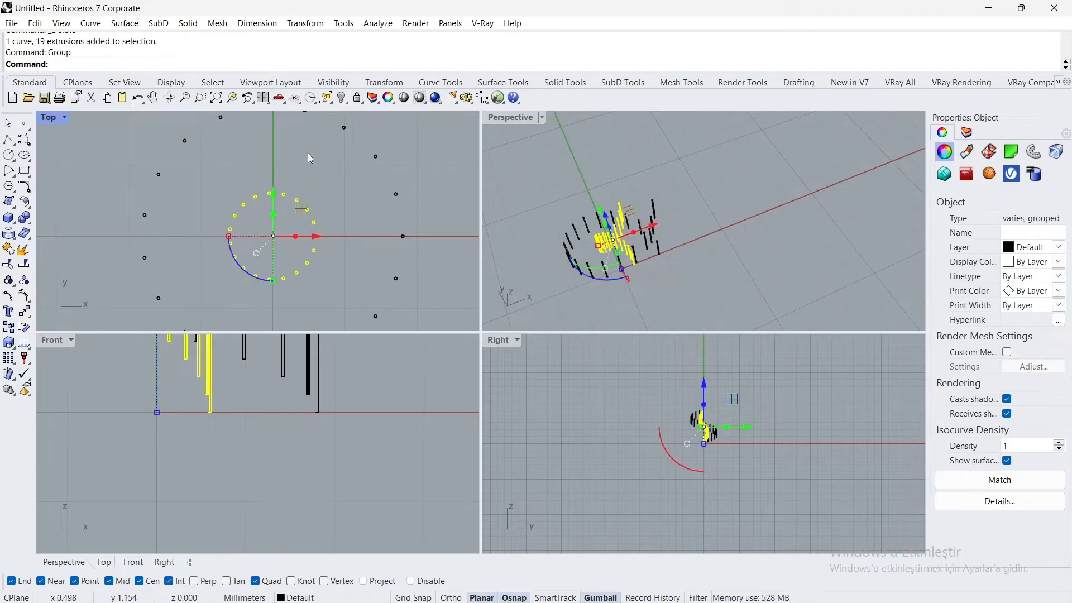
pyautogui.click(333, 154)
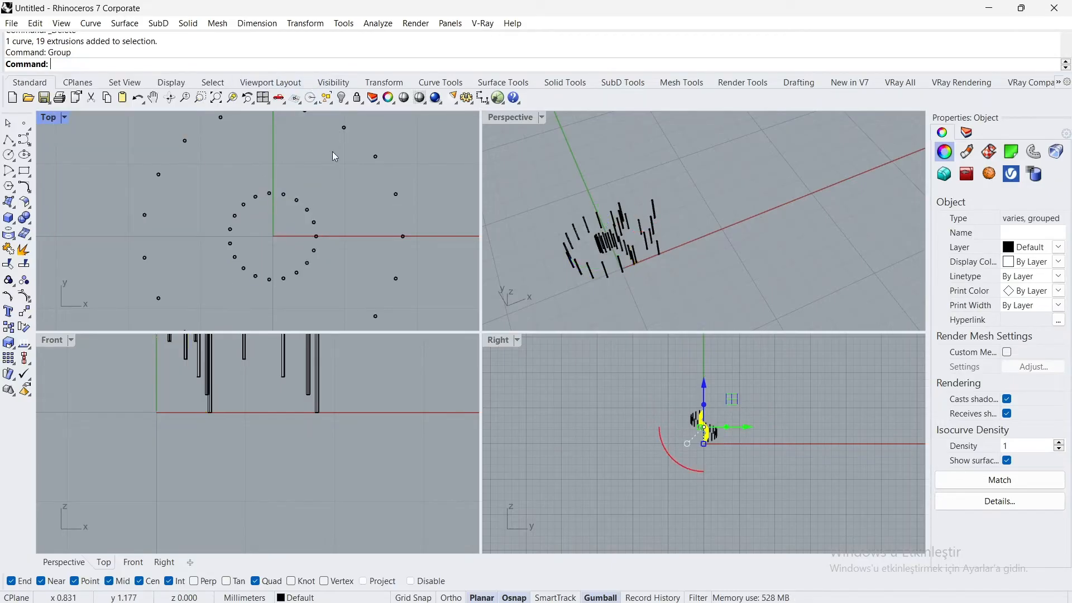
pyautogui.click(296, 210)
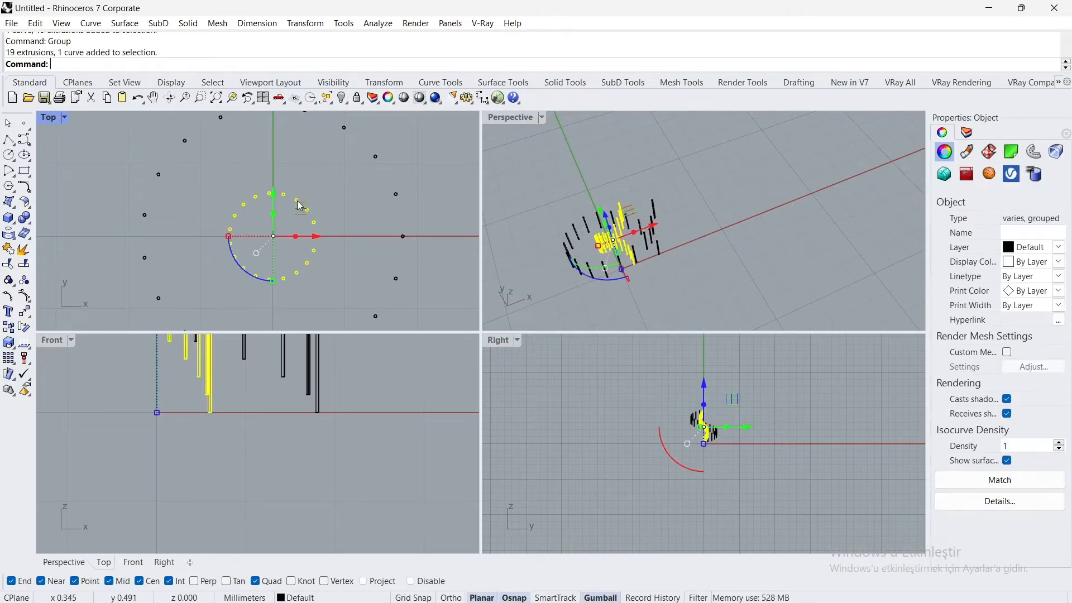
pyautogui.click(340, 98)
# Step: Group all the outer posts together with their vertical line in the Top view
pyautogui.scroll(-3, 328, 220)
pyautogui.moveTo(374, 139); pyautogui.dragTo(244, 284)
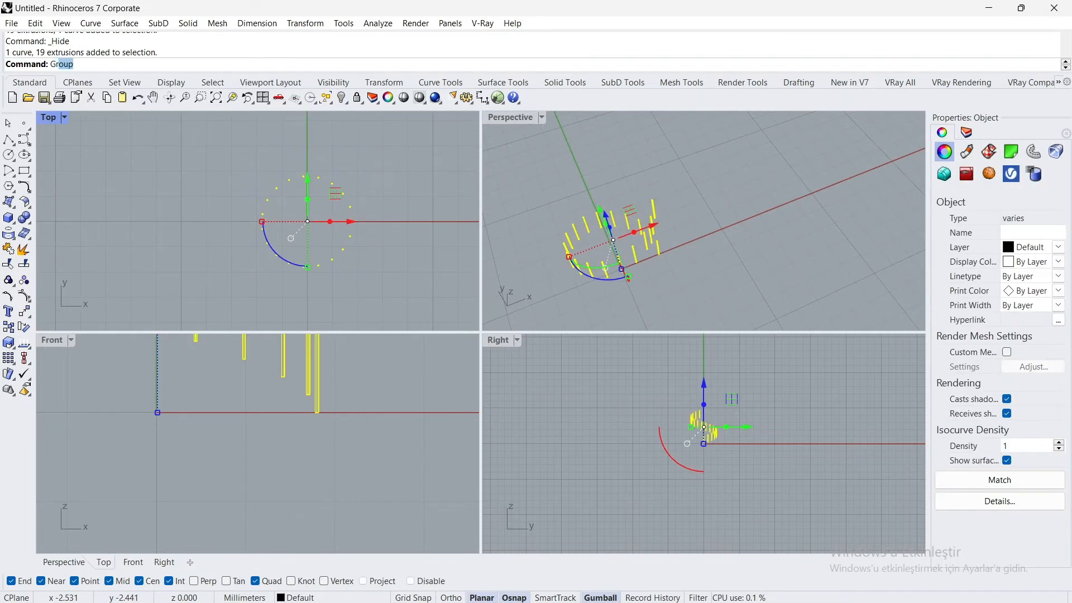
pyautogui.press('Return')
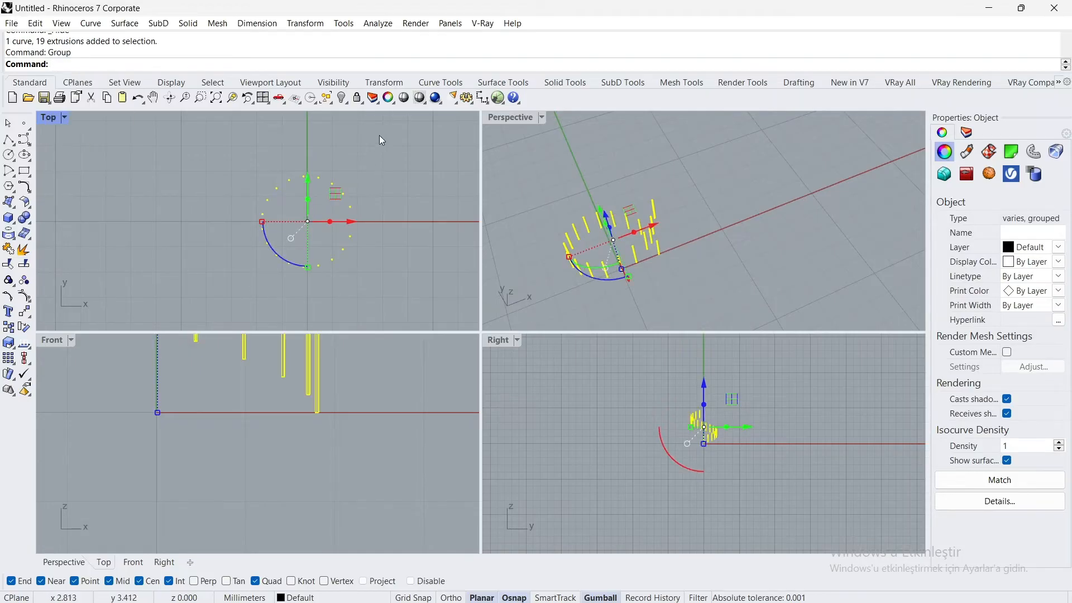
pyautogui.click(390, 147)
# Step: Show all hidden objects again in the maximized Perspective view
pyautogui.doubleClick(512, 116)
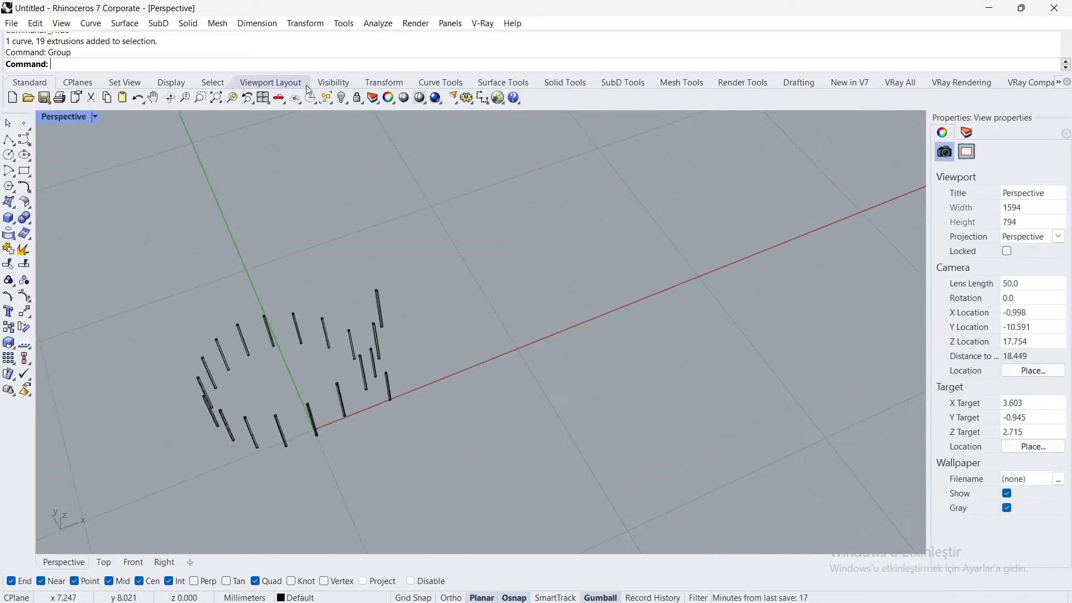
pyautogui.moveTo(285, 291); pyautogui.dragTo(321, 167, button='right')
pyautogui.click(347, 103)
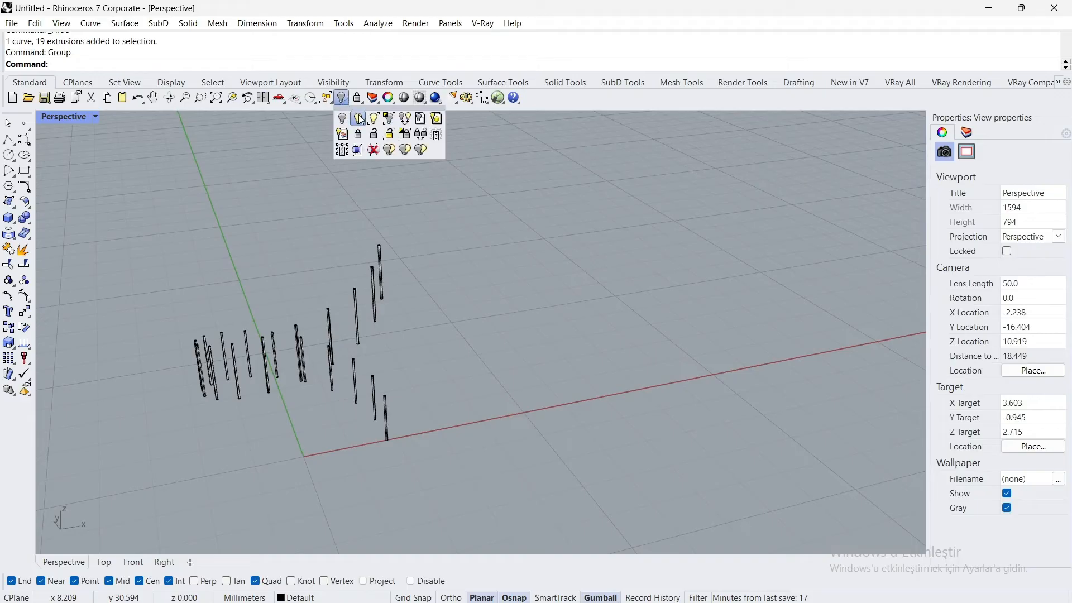
pyautogui.click(359, 118)
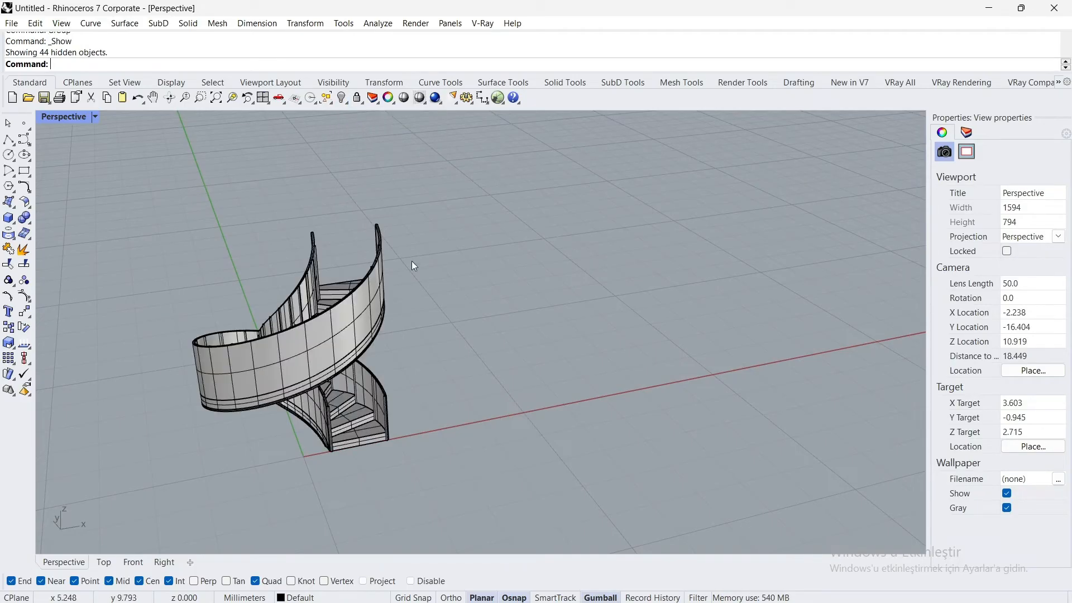
# Step: Examine the staircase's glass railings and posts from several sides in Rendered display mode, and return the view to Shaded
pyautogui.moveTo(441, 297); pyautogui.dragTo(364, 222, button='right')
pyautogui.click(95, 116)
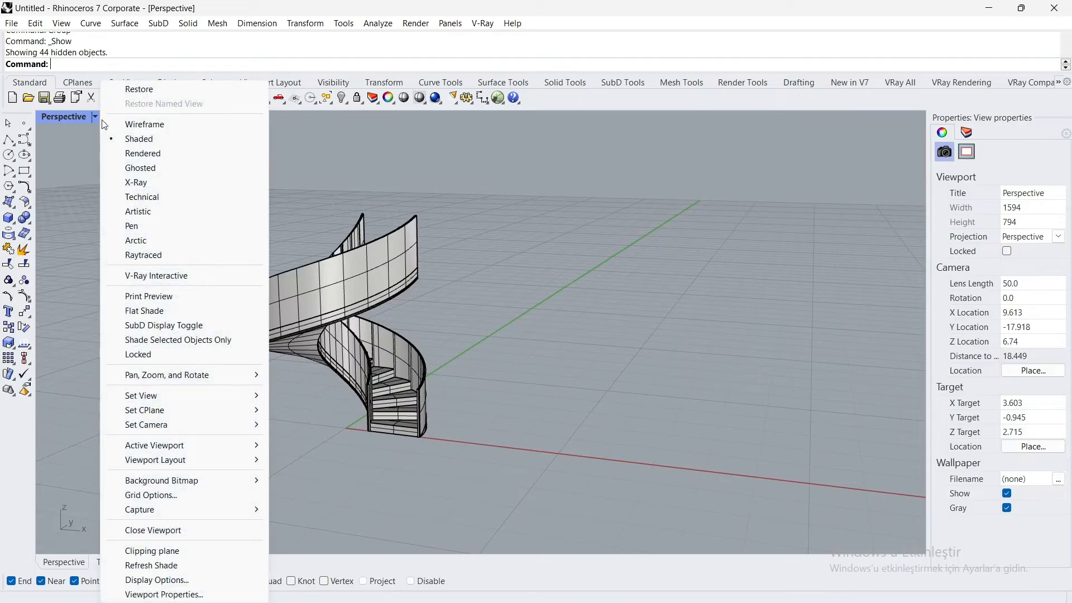
pyautogui.click(143, 153)
pyautogui.scroll(4, 381, 308)
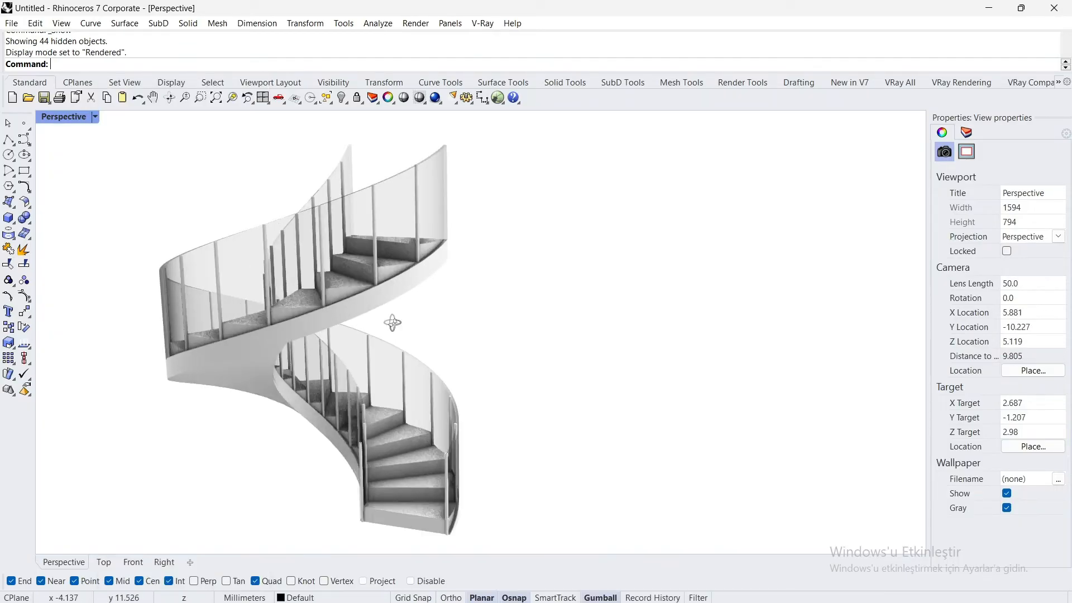
pyautogui.moveTo(392, 322); pyautogui.dragTo(360, 327, button='right')
pyautogui.scroll(-8, 384, 332)
pyautogui.scroll(8, 421, 408)
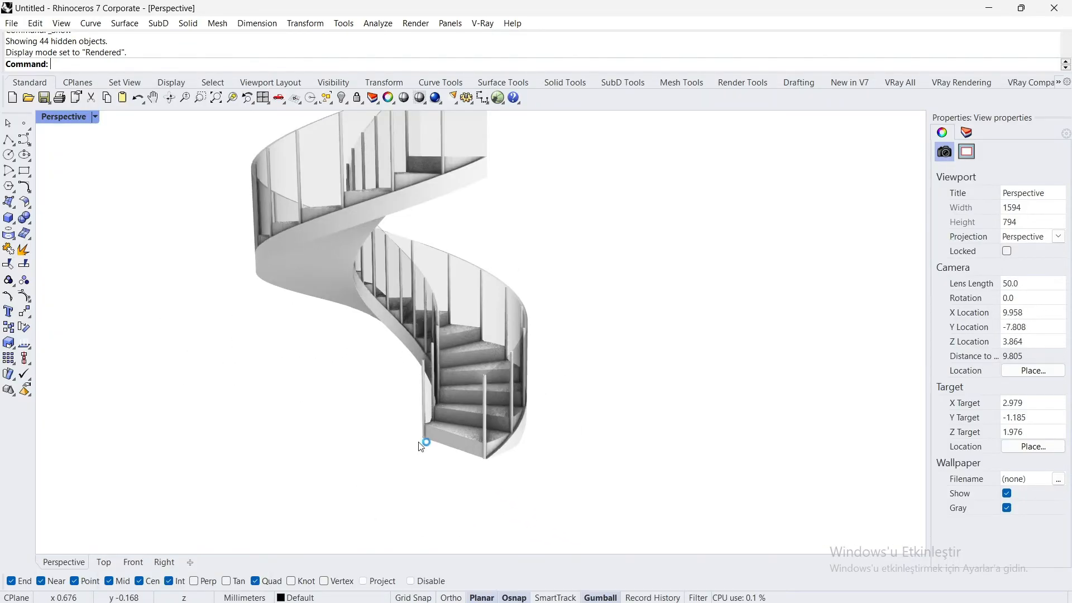
pyautogui.moveTo(418, 442); pyautogui.dragTo(440, 427, button='right')
pyautogui.scroll(-6, 440, 427)
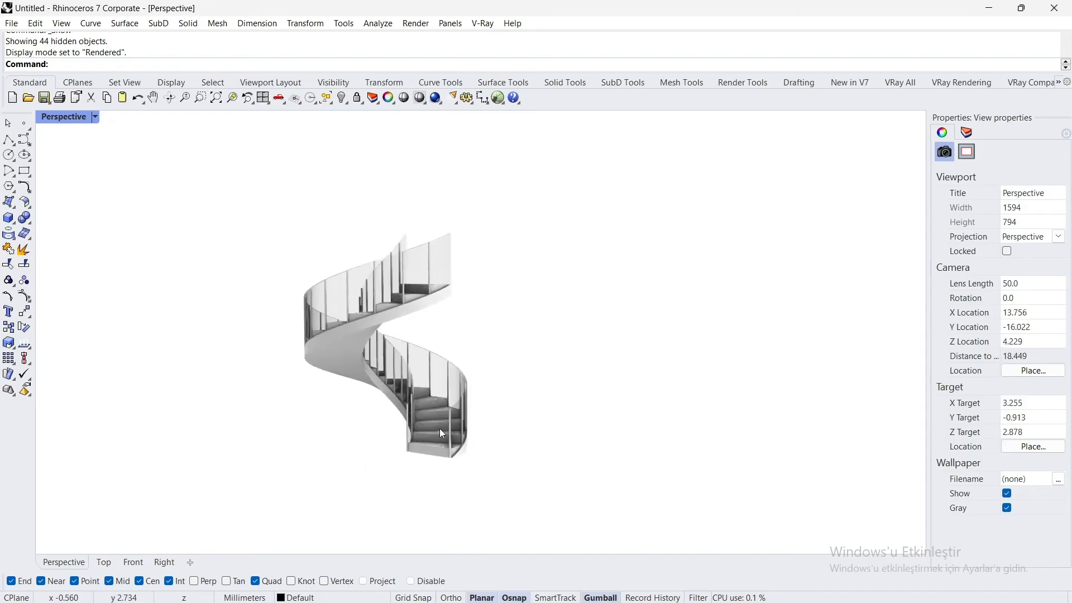
pyautogui.scroll(2, 441, 357)
pyautogui.click(96, 117)
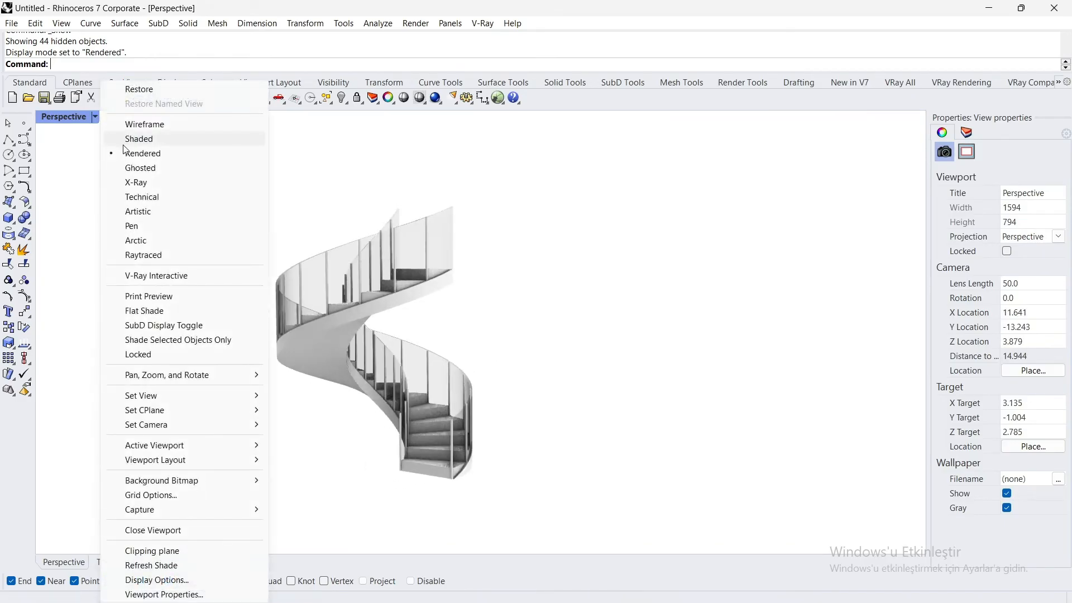
pyautogui.click(139, 139)
# Step: Loft a surface between the two upper edges of the outer glass railing, keeping the default loft options
pyautogui.moveTo(295, 223)
pyautogui.mouseDown(button='right')
pyautogui.moveTo(304, 291)
pyautogui.moveTo(326, 270)
pyautogui.mouseUp(button='right')
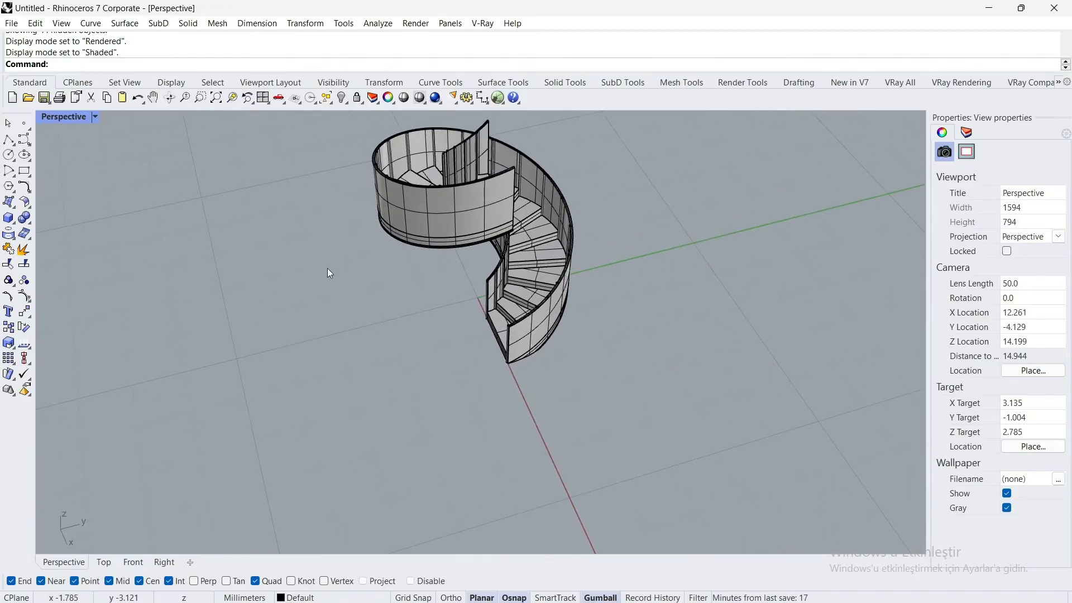
pyautogui.scroll(4, 470, 158)
pyautogui.scroll(8, 470, 157)
pyautogui.moveTo(470, 235); pyautogui.dragTo(404, 257, button='right')
pyautogui.scroll(6, 447, 240)
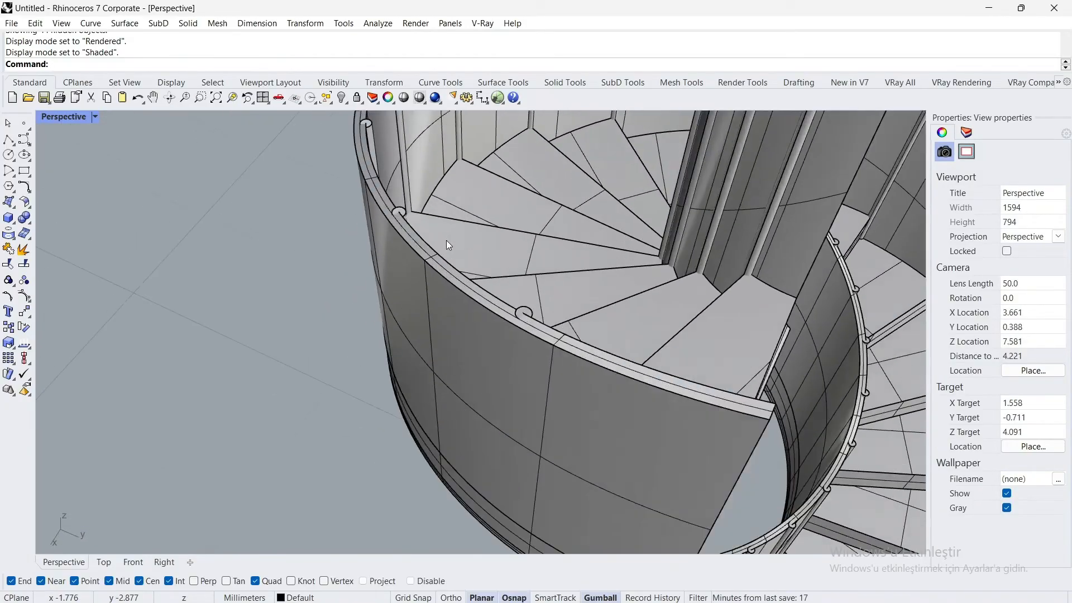
pyautogui.click(15, 210)
pyautogui.click(74, 211)
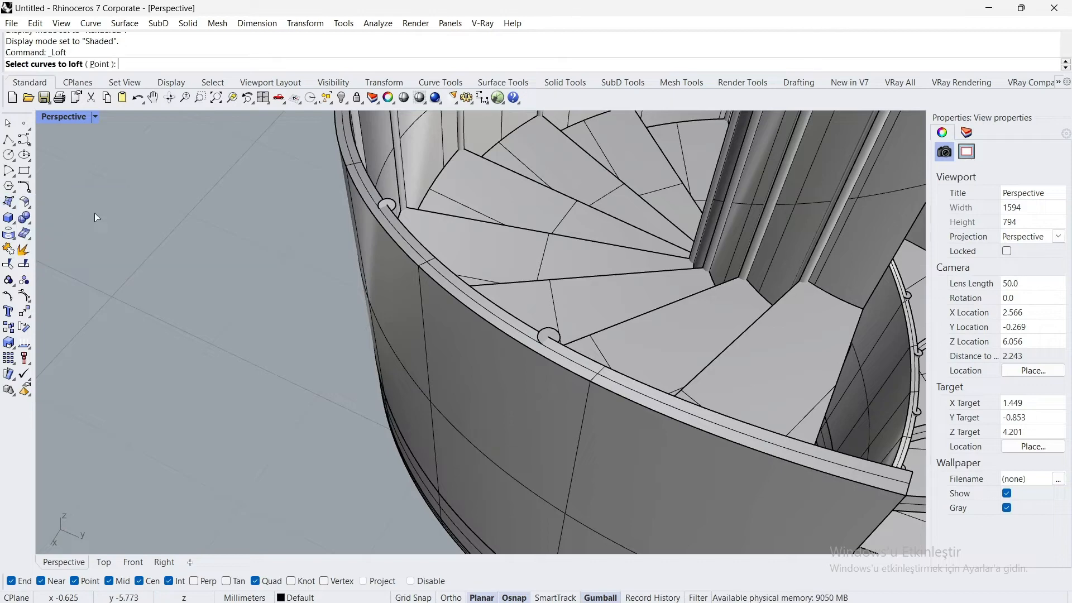
pyautogui.scroll(-8, 285, 256)
pyautogui.scroll(10, 423, 336)
pyautogui.click(423, 336)
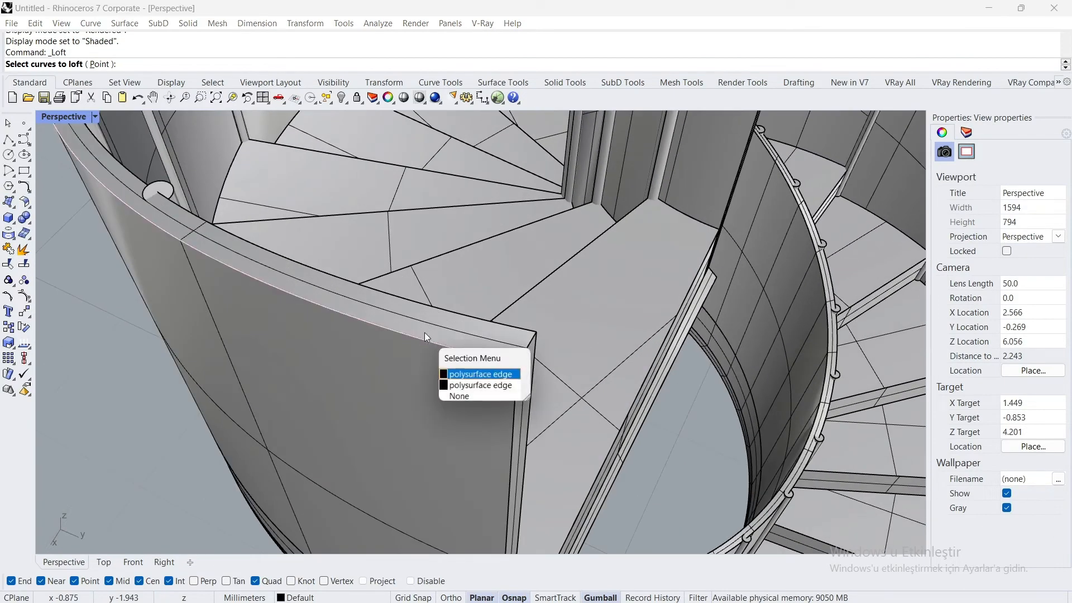
pyautogui.click(467, 370)
pyautogui.scroll(-8, 457, 330)
pyautogui.scroll(-2, 457, 330)
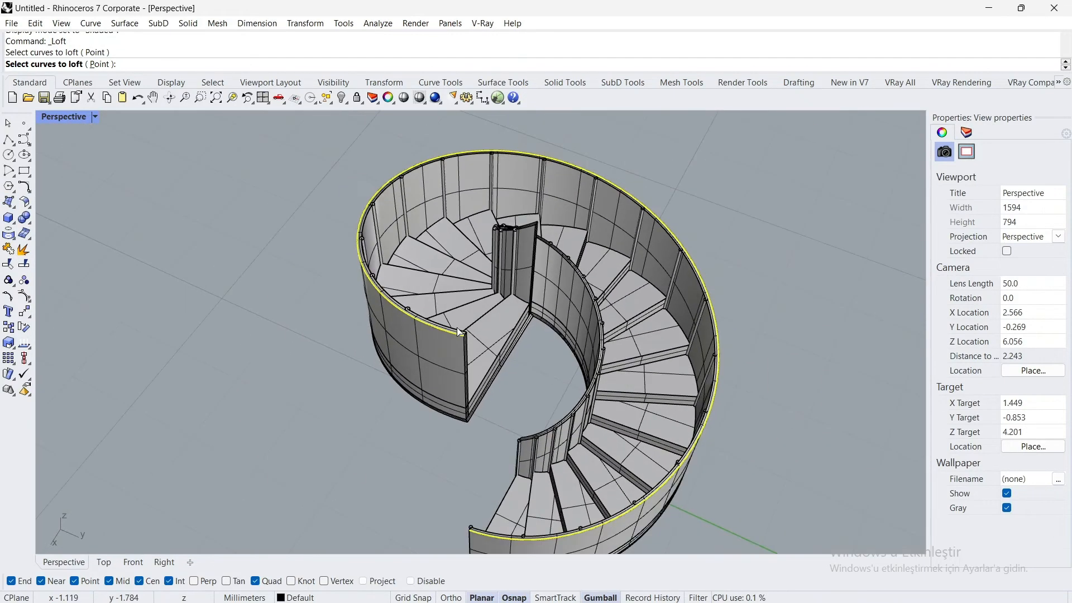
pyautogui.scroll(5, 457, 334)
pyautogui.click(463, 313)
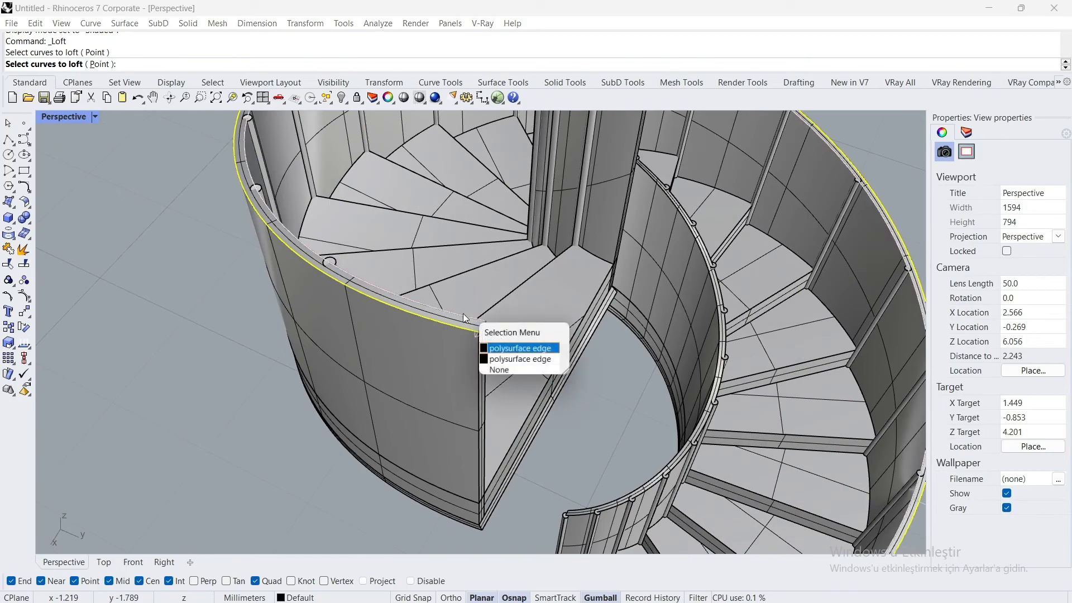
pyautogui.click(498, 349)
pyautogui.scroll(-5, 463, 329)
pyautogui.scroll(5, 463, 324)
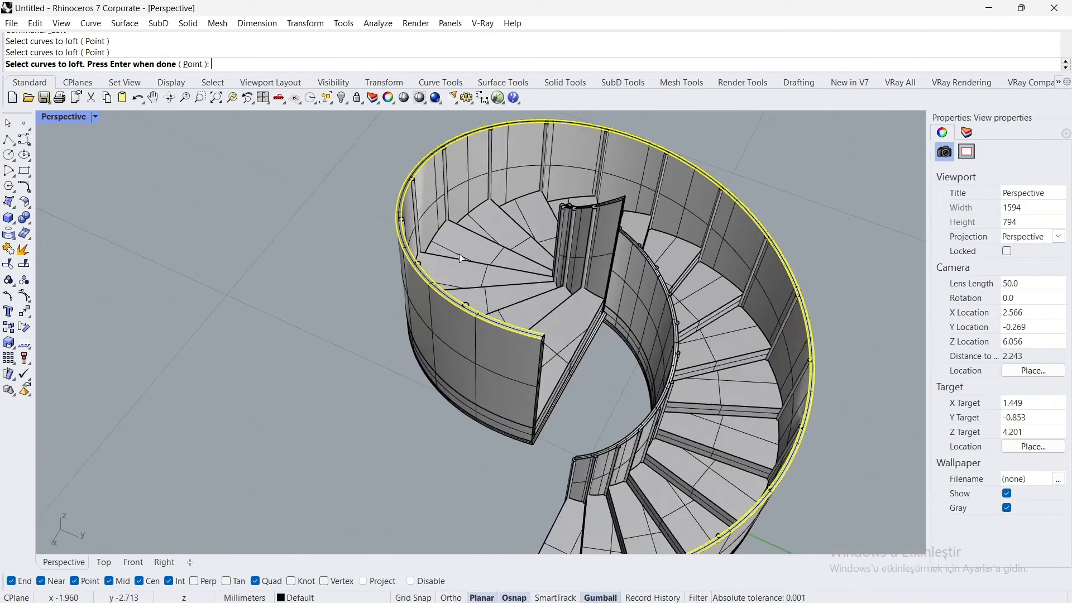
pyautogui.press('Return')
pyautogui.click(511, 389)
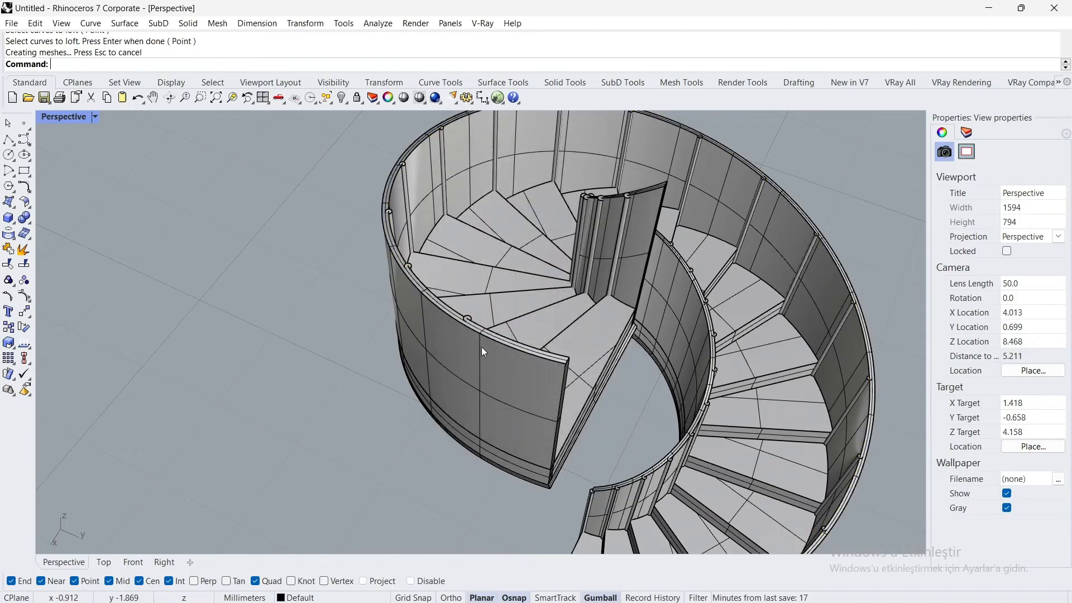
# Step: Extrude the lofted surface on top of the outer railing upward by 0.04 to form its handrail
pyautogui.scroll(4, 452, 313)
pyautogui.scroll(-2, 437, 321)
pyautogui.click(437, 322)
pyautogui.click(490, 358)
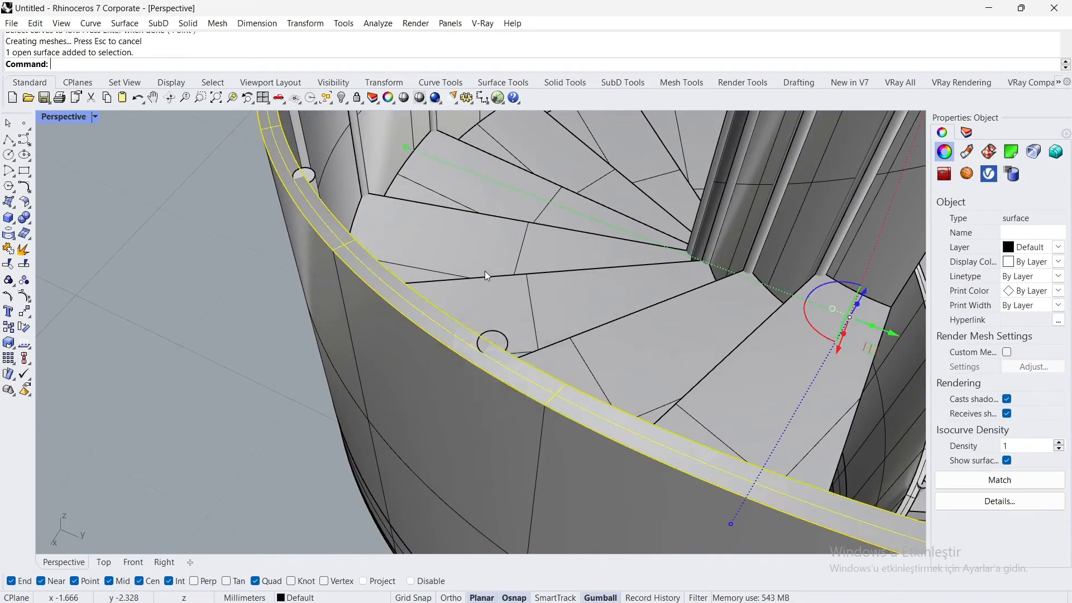
pyautogui.scroll(-4, 568, 314)
pyautogui.moveTo(569, 315); pyautogui.dragTo(670, 366, button='right')
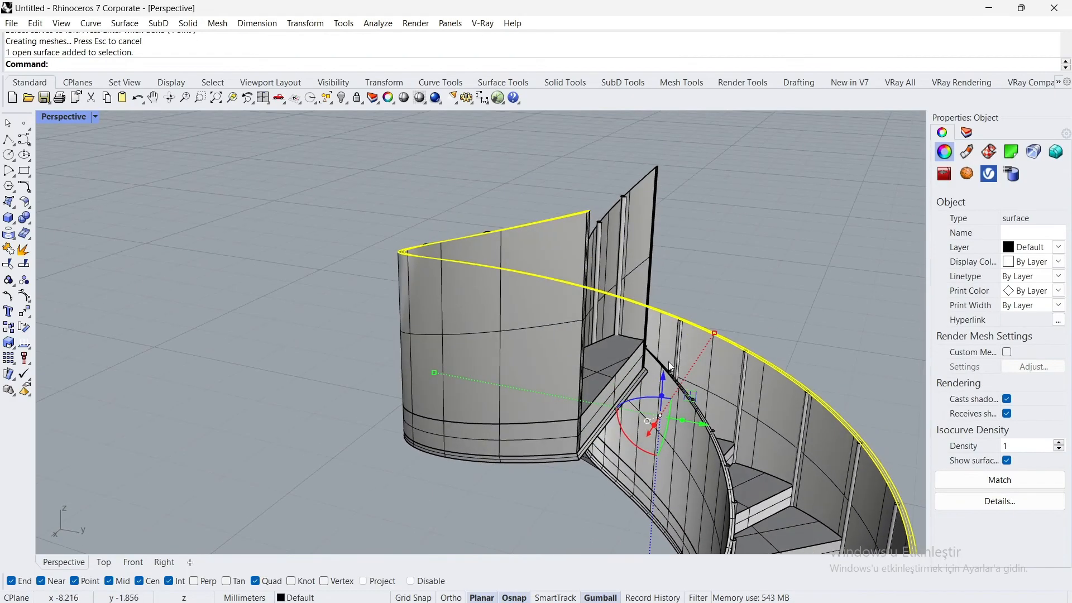
pyautogui.click(664, 398)
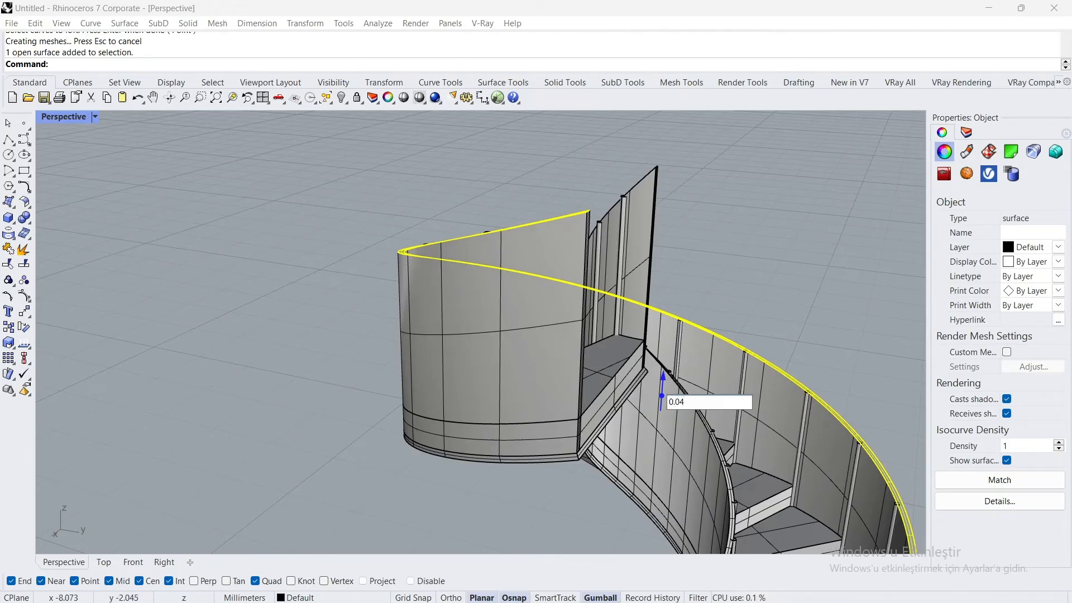
pyautogui.write('0.04')
pyautogui.press('Return')
pyautogui.click(269, 200)
# Step: Loft a surface between the two upper edges of the inner glass railing with Normal style and Do not simplify
pyautogui.moveTo(652, 209); pyautogui.dragTo(435, 259, button='right')
pyautogui.scroll(-5, 441, 262)
pyautogui.scroll(7, 530, 353)
pyautogui.moveTo(513, 279); pyautogui.dragTo(516, 319, button='right')
pyautogui.scroll(6, 507, 406)
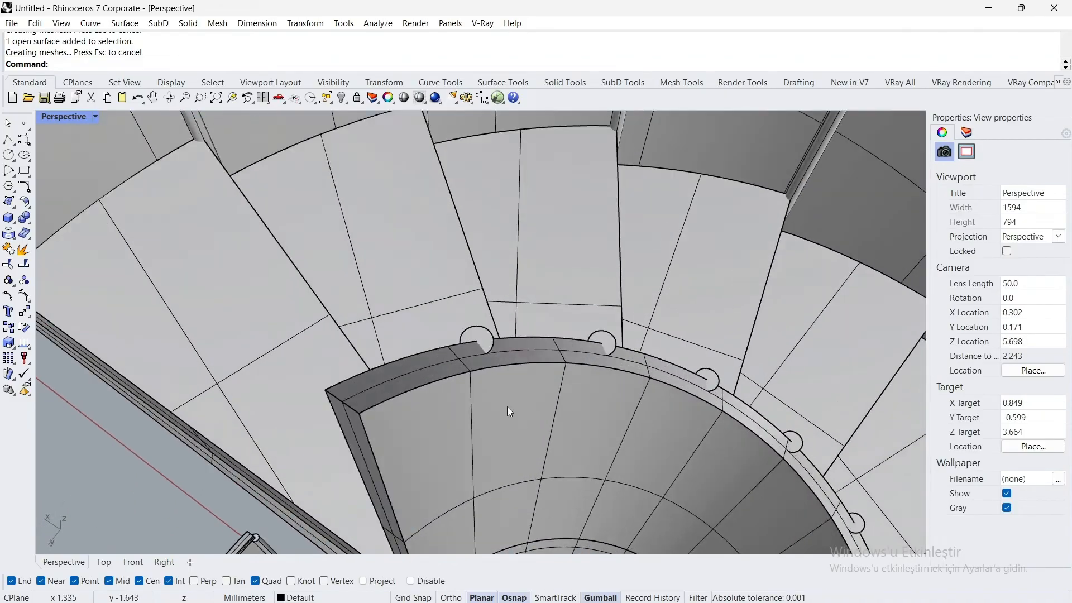
pyautogui.moveTo(507, 406); pyautogui.dragTo(506, 385, button='right')
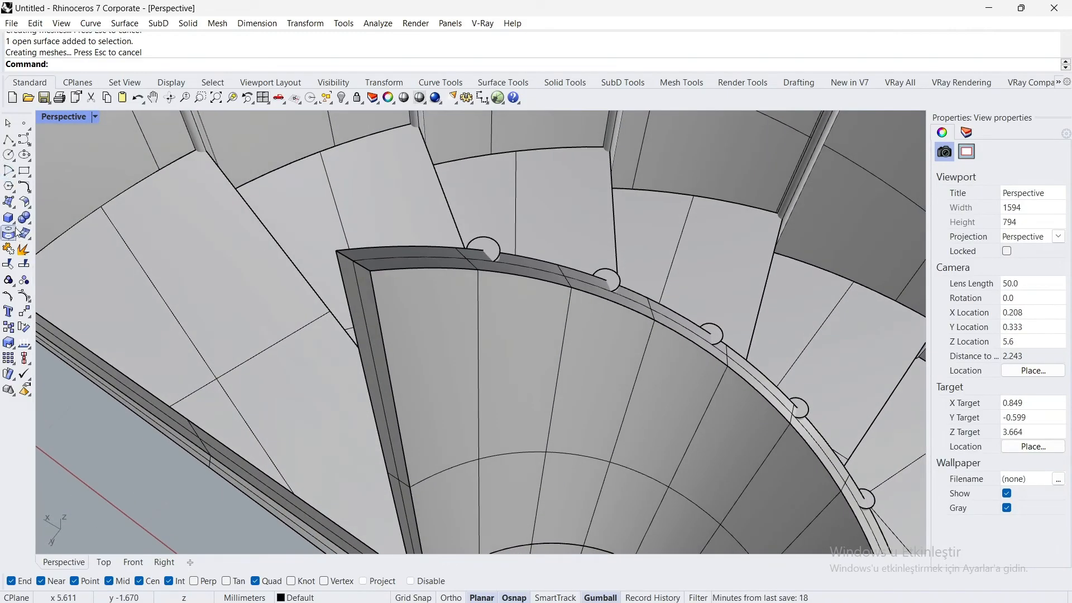
pyautogui.click(16, 204)
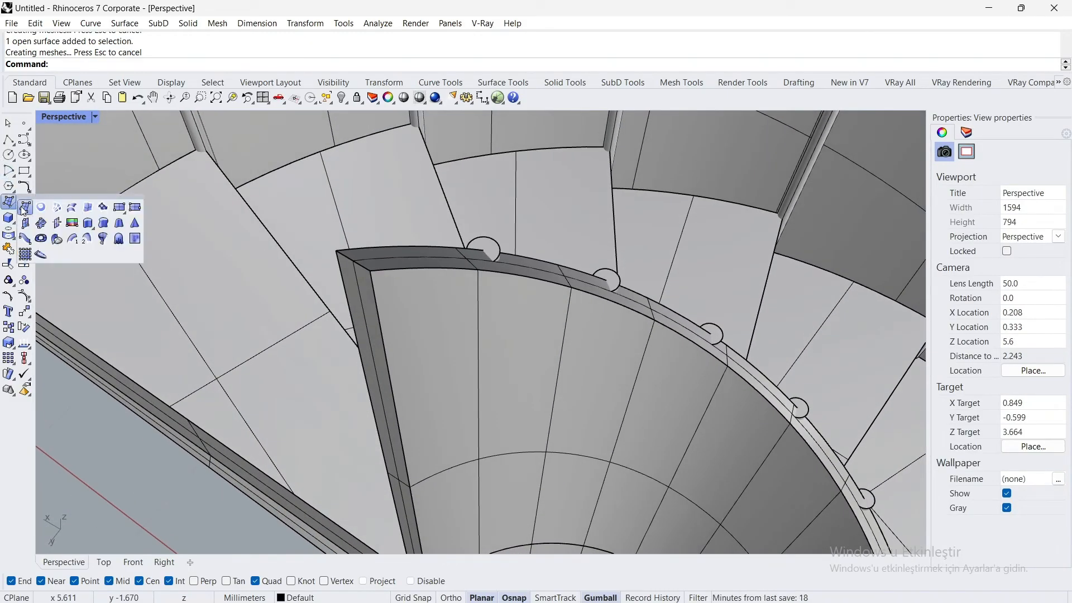
pyautogui.click(71, 209)
pyautogui.click(446, 270)
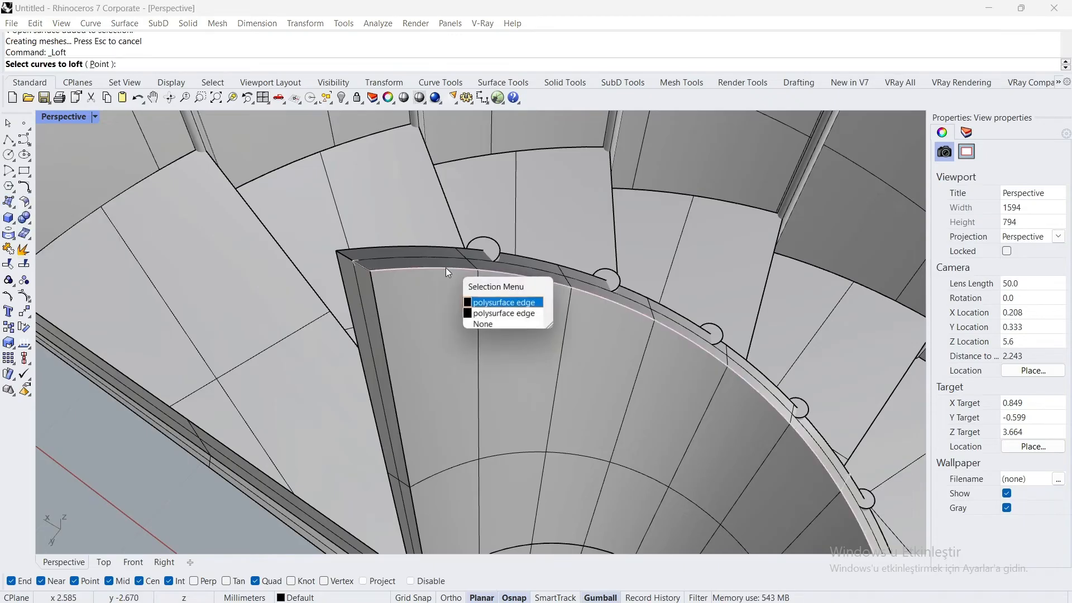
pyautogui.click(484, 304)
pyautogui.click(430, 250)
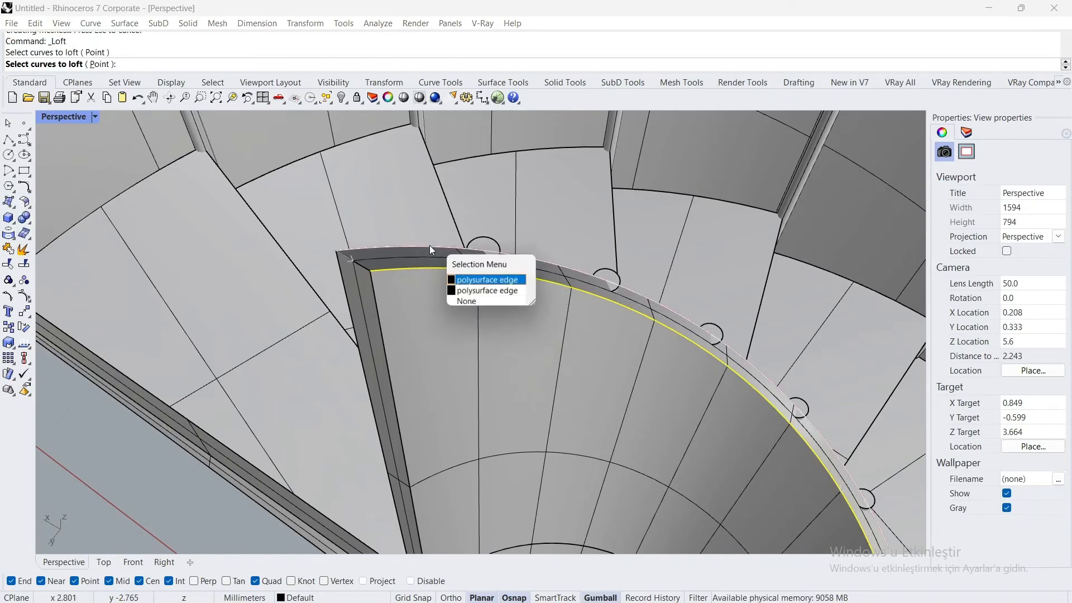
pyautogui.click(475, 280)
pyautogui.scroll(-5, 583, 251)
pyautogui.scroll(-2, 583, 251)
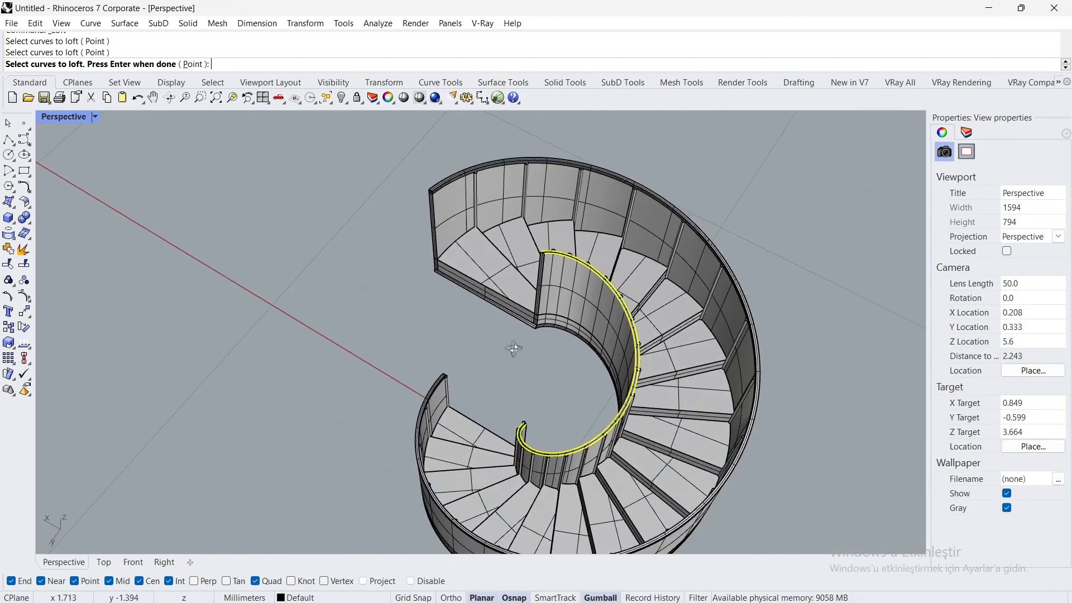
pyautogui.moveTo(514, 349); pyautogui.dragTo(561, 341, button='right')
pyautogui.scroll(7, 532, 201)
pyautogui.moveTo(544, 284); pyautogui.dragTo(528, 320, button='right')
pyautogui.press('Return')
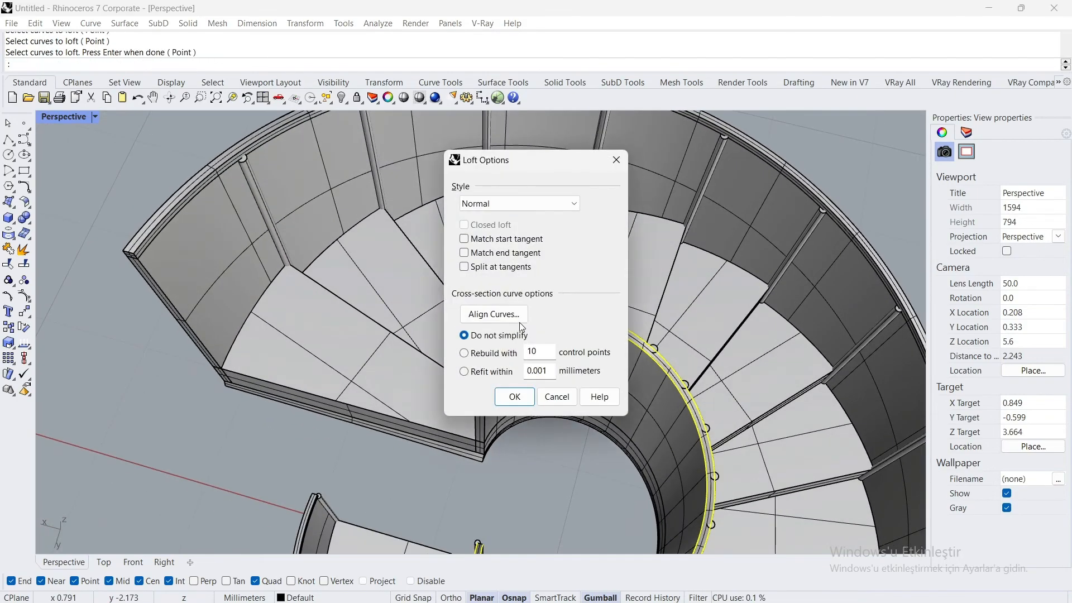
pyautogui.click(509, 395)
# Step: Extrude the lofted surface on top of the inner railing upward into a solid handrail
pyautogui.scroll(3, 501, 343)
pyautogui.click(499, 346)
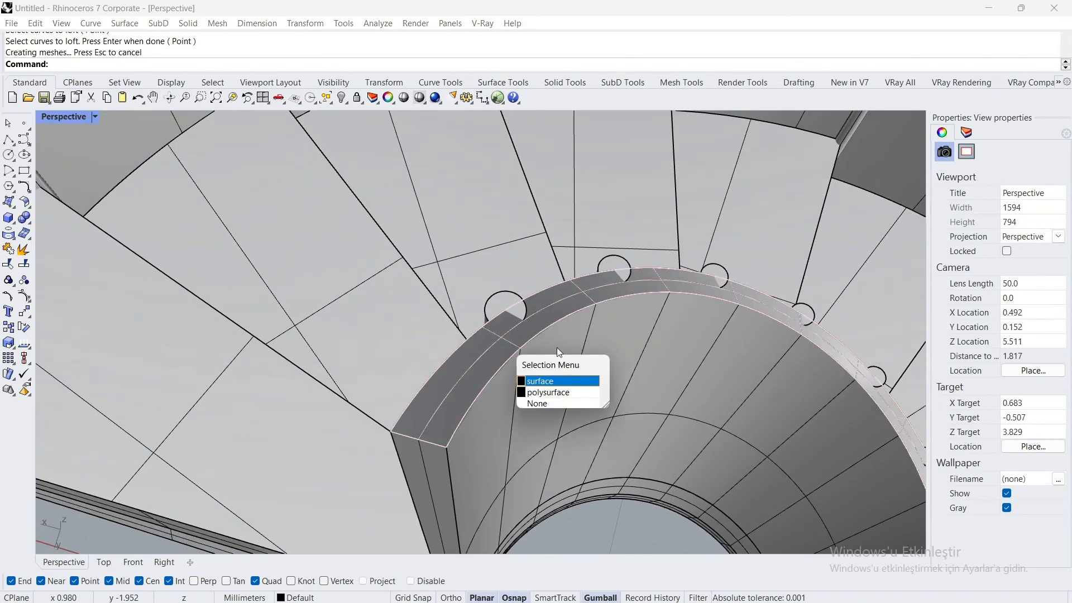
pyautogui.click(557, 384)
pyautogui.scroll(-8, 620, 353)
pyautogui.moveTo(619, 353); pyautogui.dragTo(642, 412, button='right')
pyautogui.click(614, 363)
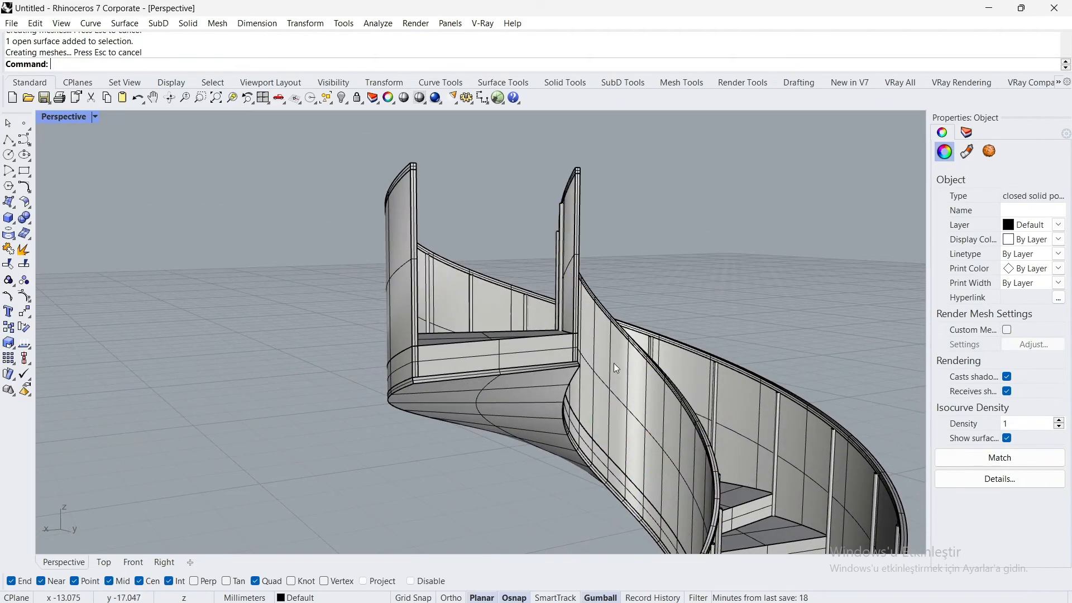
pyautogui.click(775, 264)
# Step: Set the Perspective view to Rendered display mode and examine how the posts meet the handrails at the foot of the stairs
pyautogui.moveTo(648, 302); pyautogui.dragTo(695, 338, button='right')
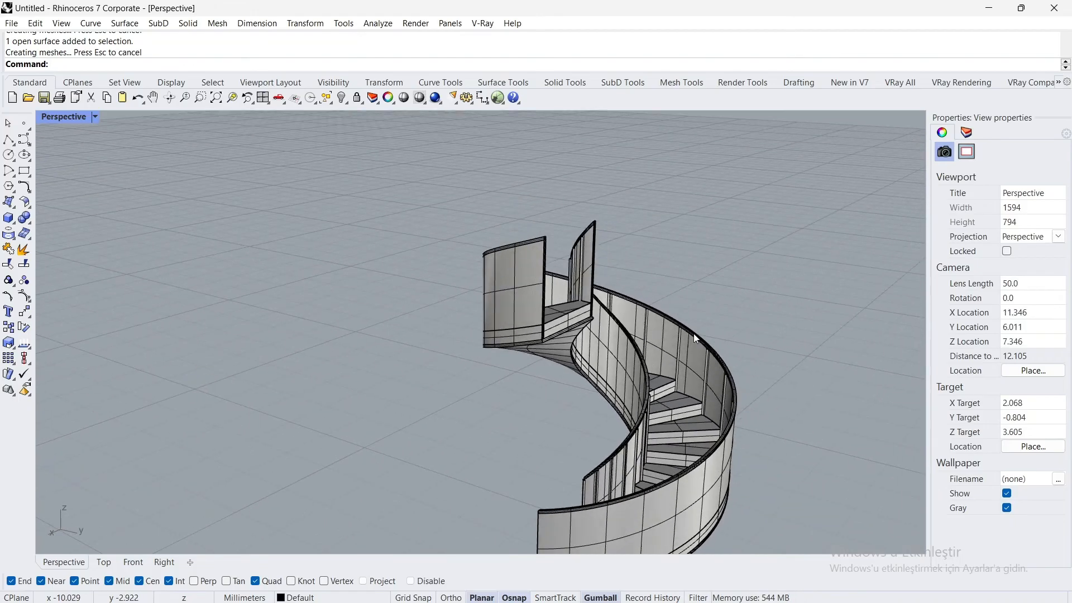
pyautogui.moveTo(448, 379); pyautogui.dragTo(71, 127, button='right')
pyautogui.click(96, 117)
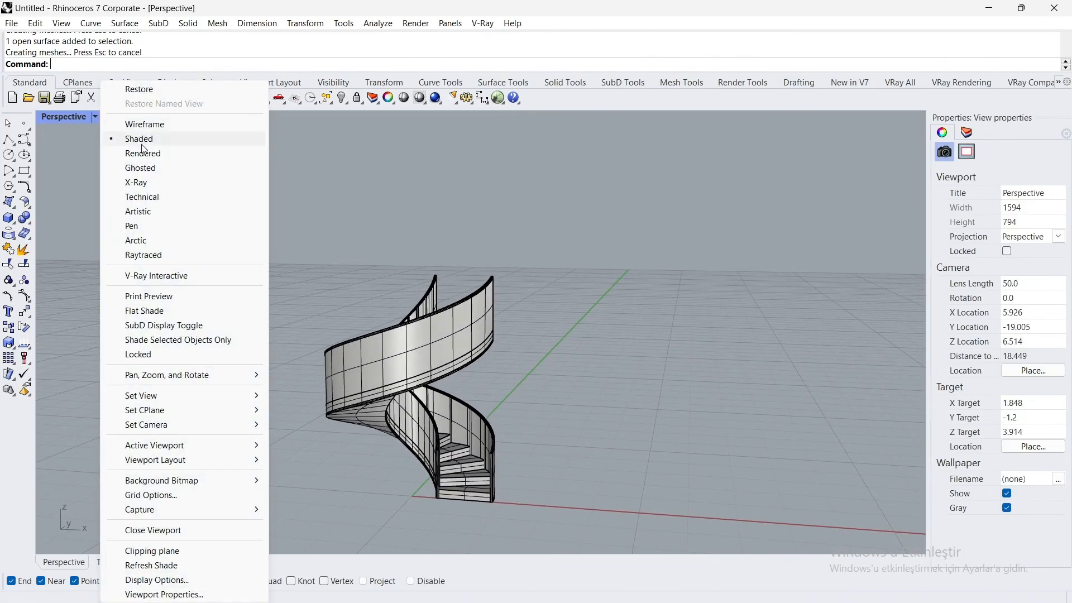
pyautogui.click(168, 153)
pyautogui.scroll(5, 455, 390)
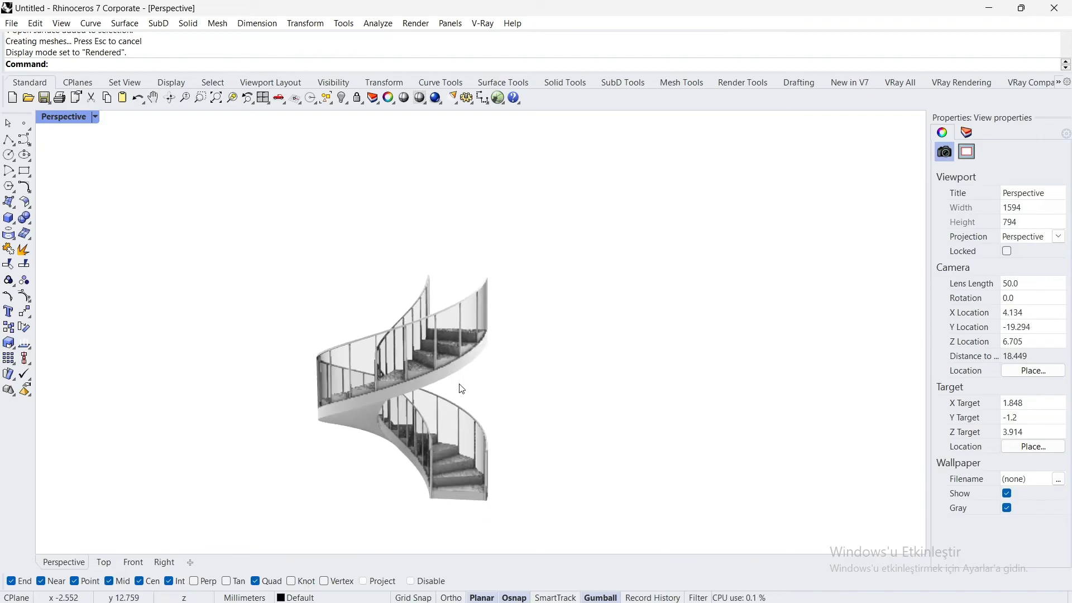
pyautogui.scroll(10, 373, 423)
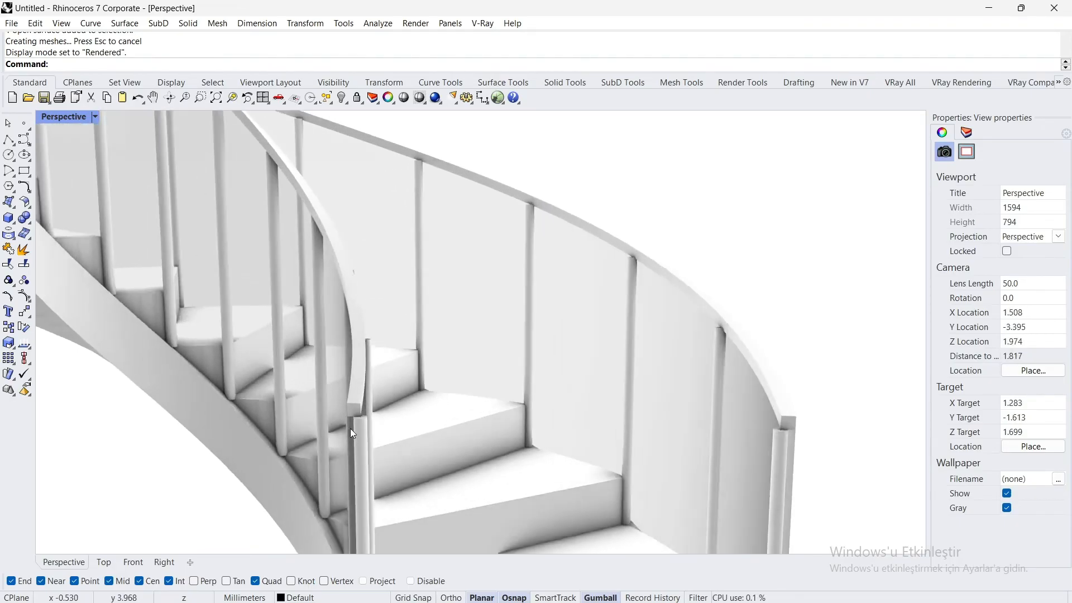
pyautogui.scroll(4, 366, 420)
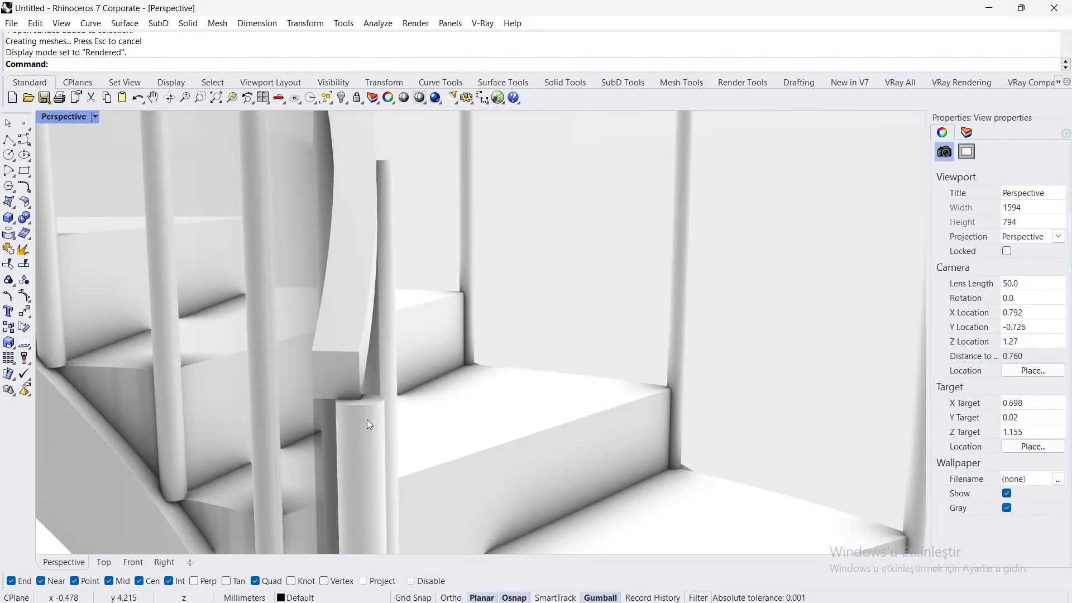
# Step: Move the inner post group from the first post's top centre to the midpoint of the inner handrail's lower end edge
pyautogui.click(365, 424)
pyautogui.scroll(2, 347, 393)
pyautogui.moveTo(350, 398); pyautogui.dragTo(339, 429, button='right')
pyautogui.scroll(3, 358, 394)
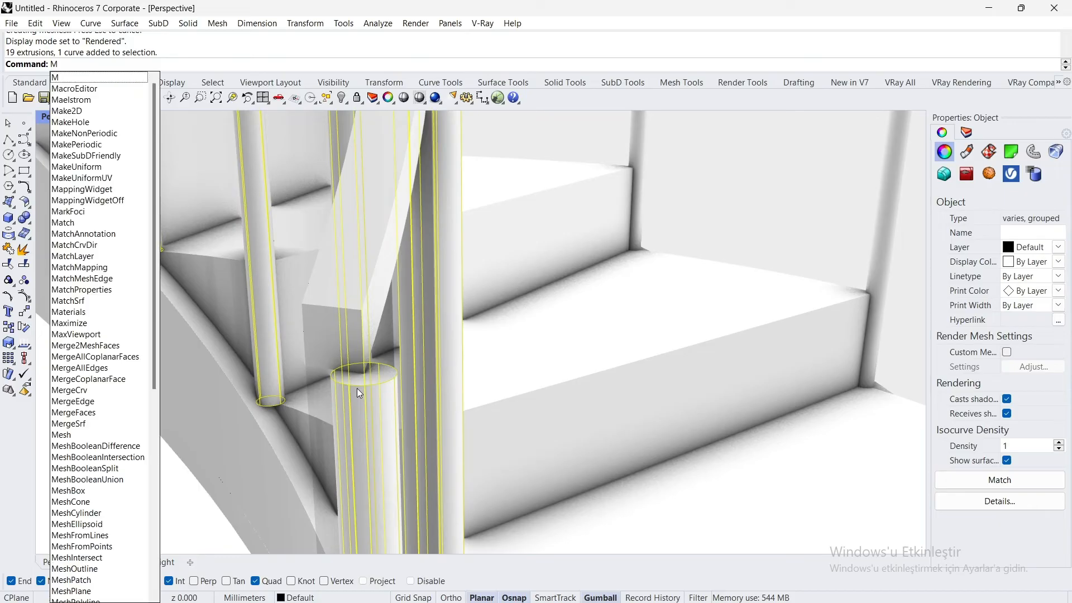
pyautogui.write('ove')
pyautogui.press('Return')
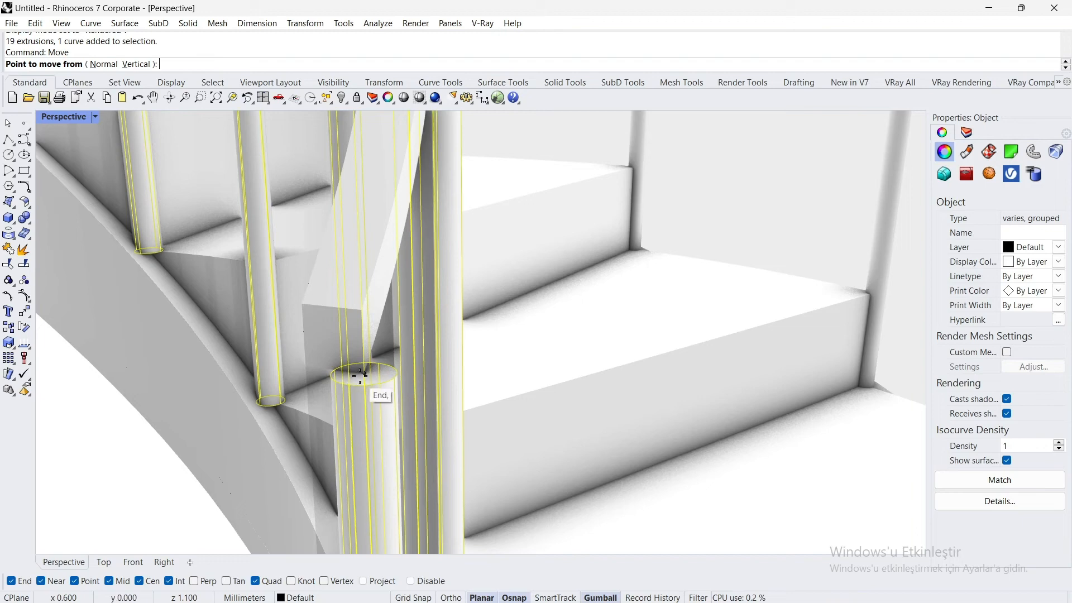
pyautogui.click(362, 372)
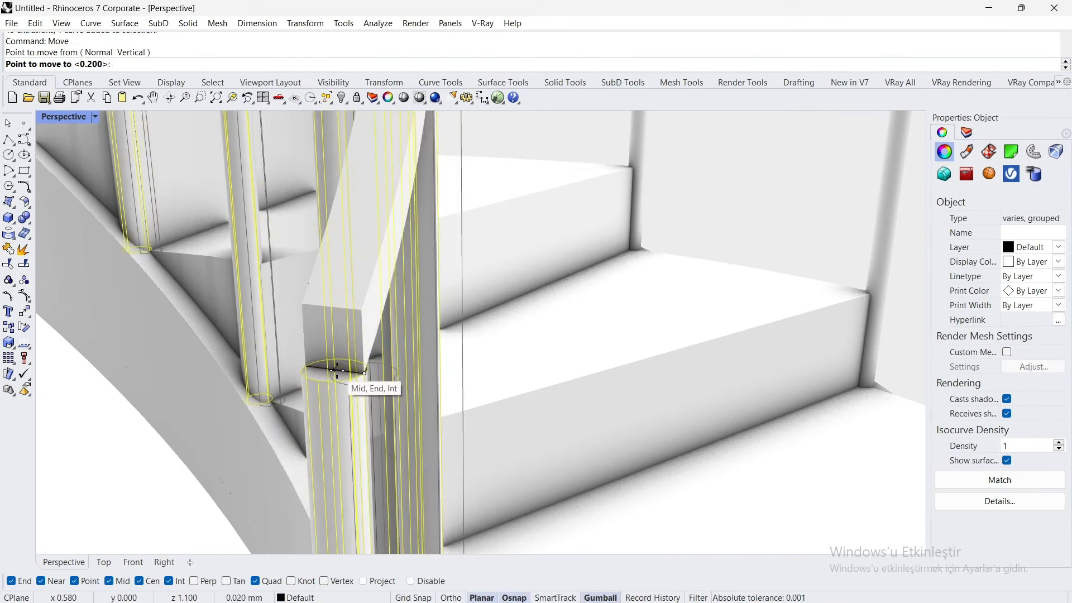
pyautogui.click(338, 369)
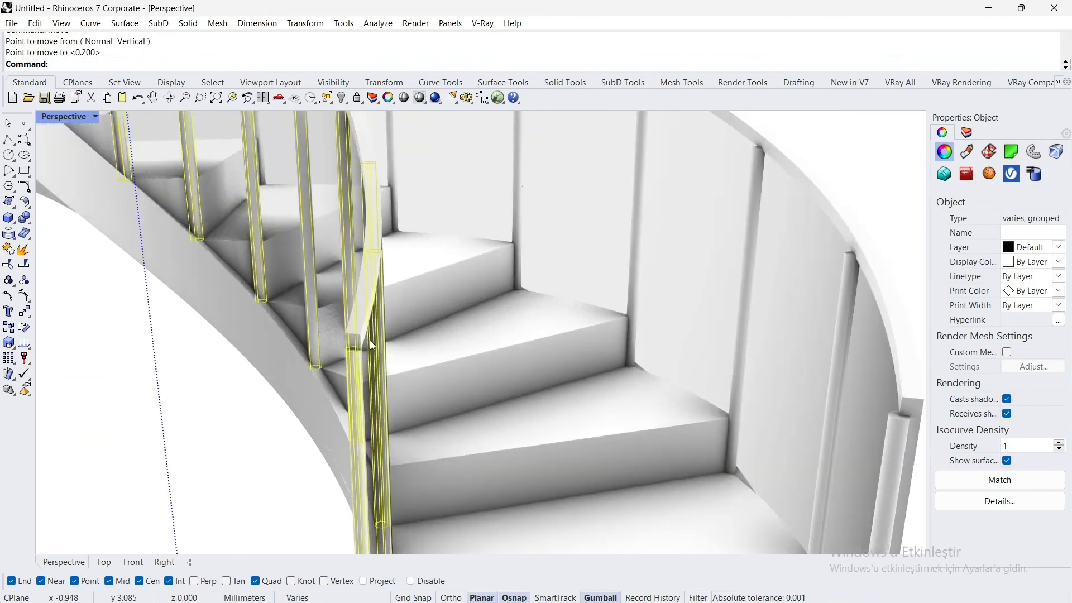
# Step: Move the outer post group from the first post's top centre to the midpoint of the outer handrail's lower end edge
pyautogui.scroll(-3, 369, 340)
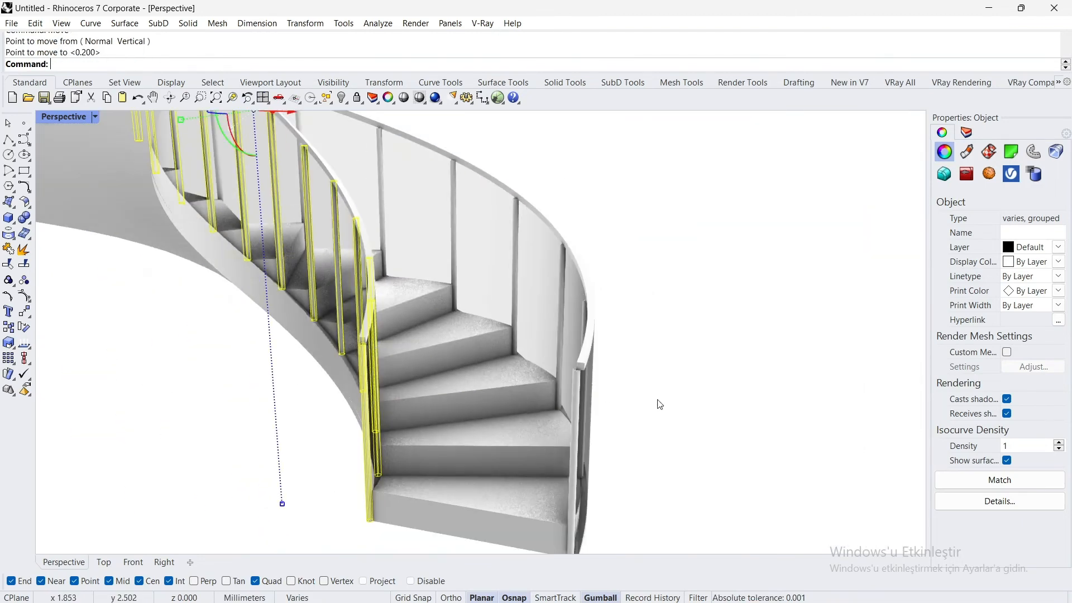
pyautogui.scroll(10, 540, 360)
pyautogui.click(503, 333)
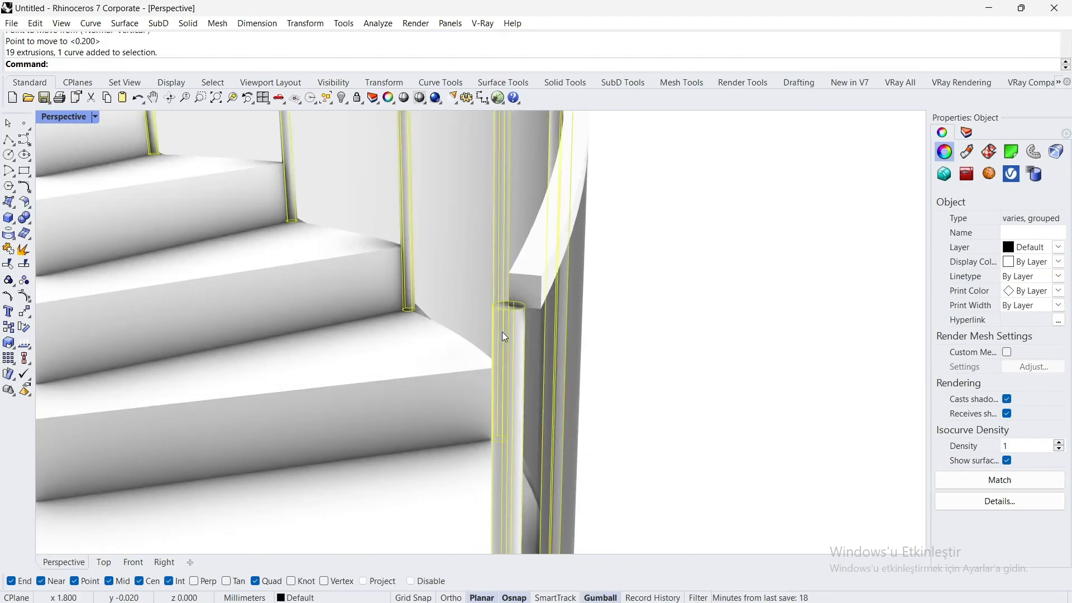
pyautogui.write('Mo')
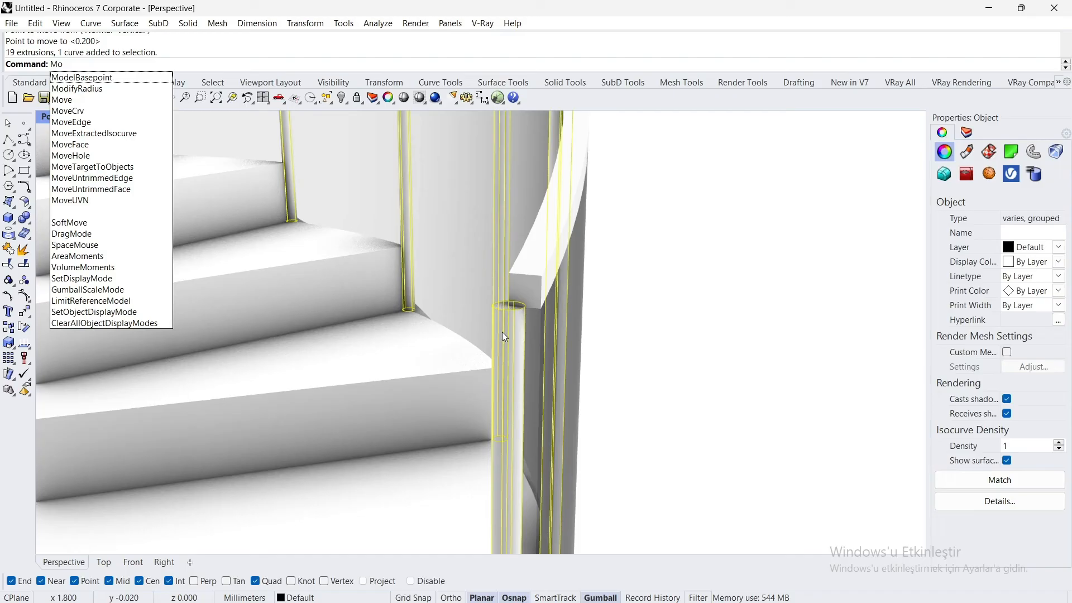
pyautogui.write('ve')
pyautogui.press('Return')
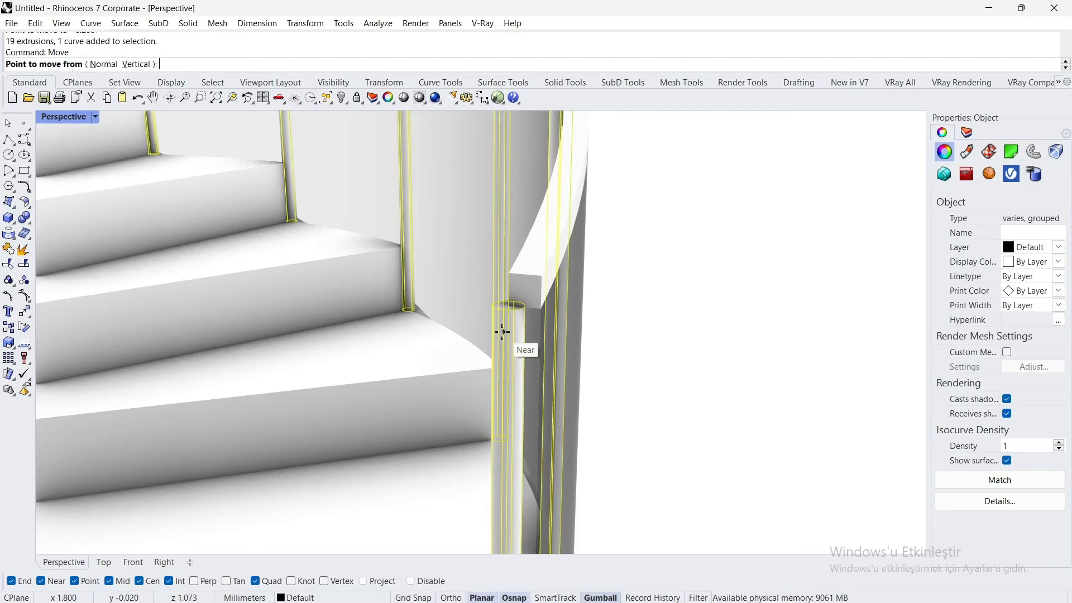
pyautogui.moveTo(504, 329); pyautogui.dragTo(505, 337, button='right')
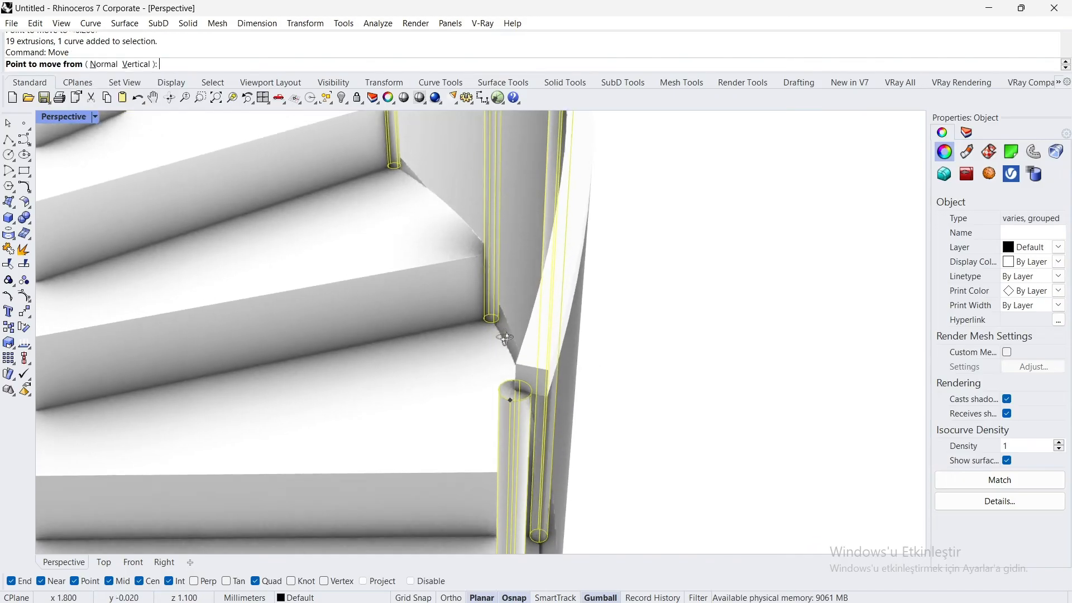
pyautogui.click(515, 391)
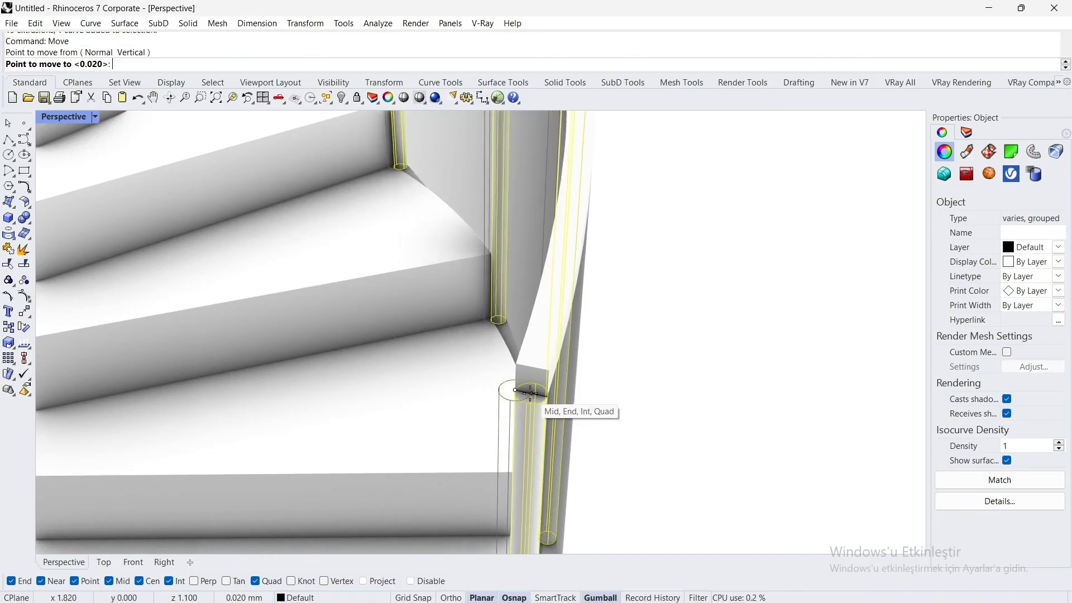
pyautogui.click(529, 393)
pyautogui.scroll(-10, 602, 347)
pyautogui.press('Escape')
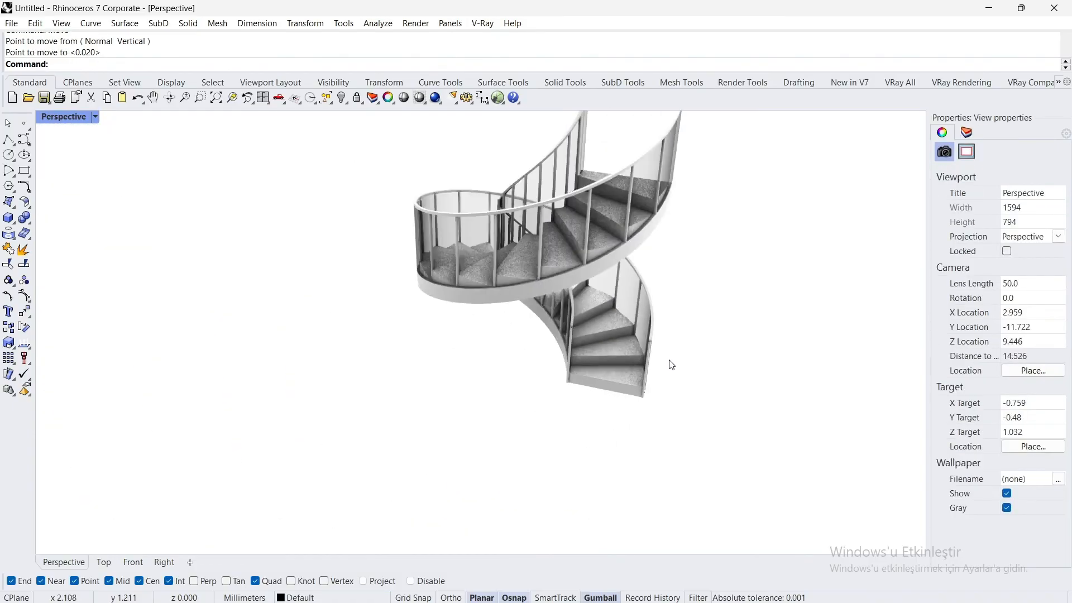
# Step: Fit the whole staircase in the Perspective view and run the Turntable command to inspect the finished model from all sides
pyautogui.scroll(-10, 617, 362)
pyautogui.moveTo(632, 355); pyautogui.dragTo(664, 312, button='right')
pyautogui.scroll(6, 616, 329)
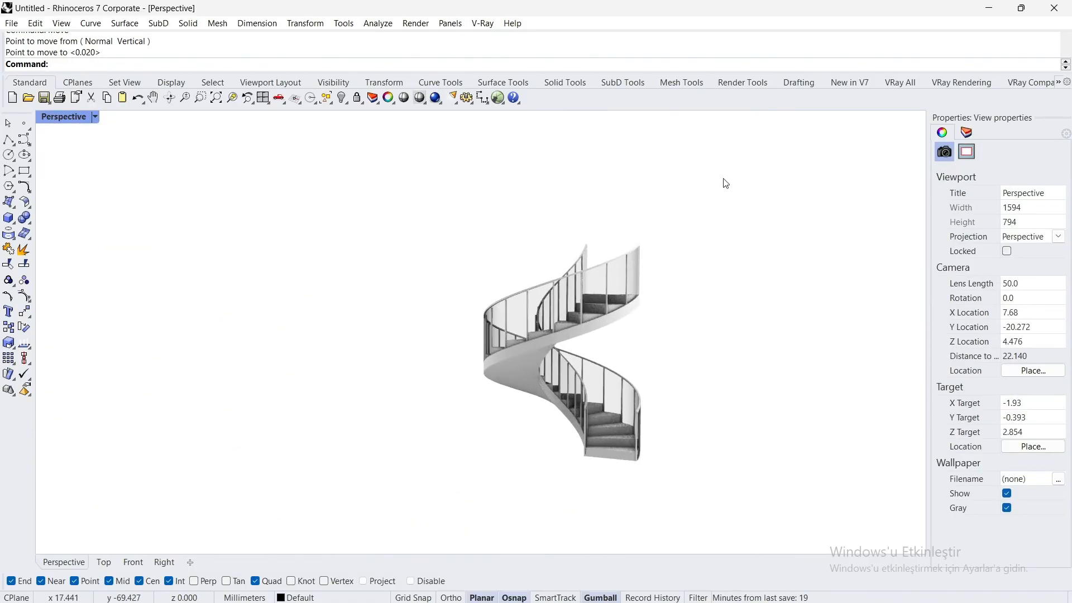
pyautogui.moveTo(726, 200); pyautogui.dragTo(434, 518)
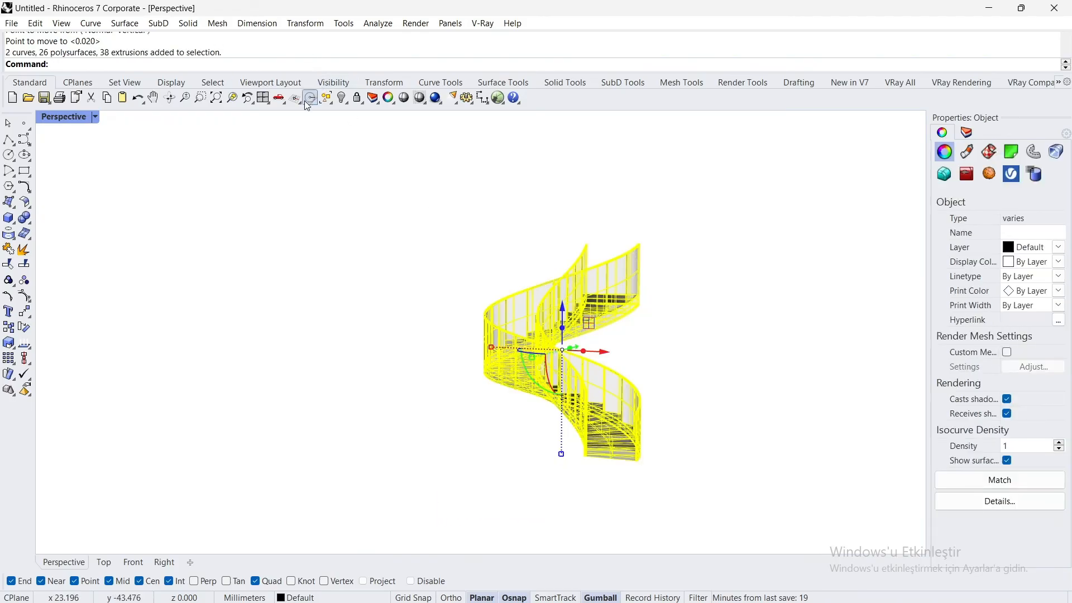
pyautogui.click(232, 98)
pyautogui.click(741, 275)
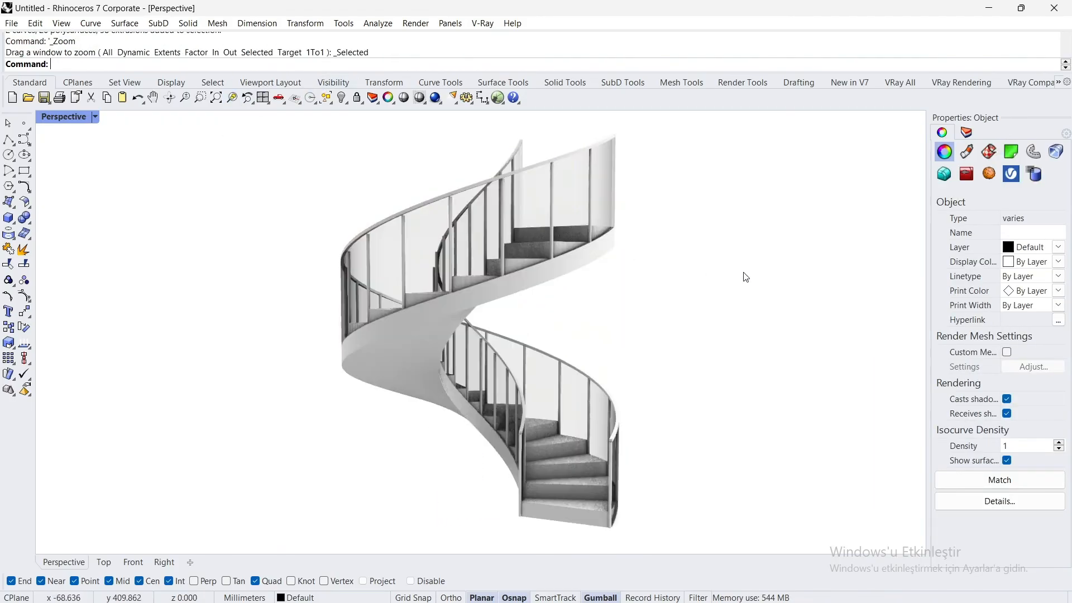
pyautogui.write('Turntable')
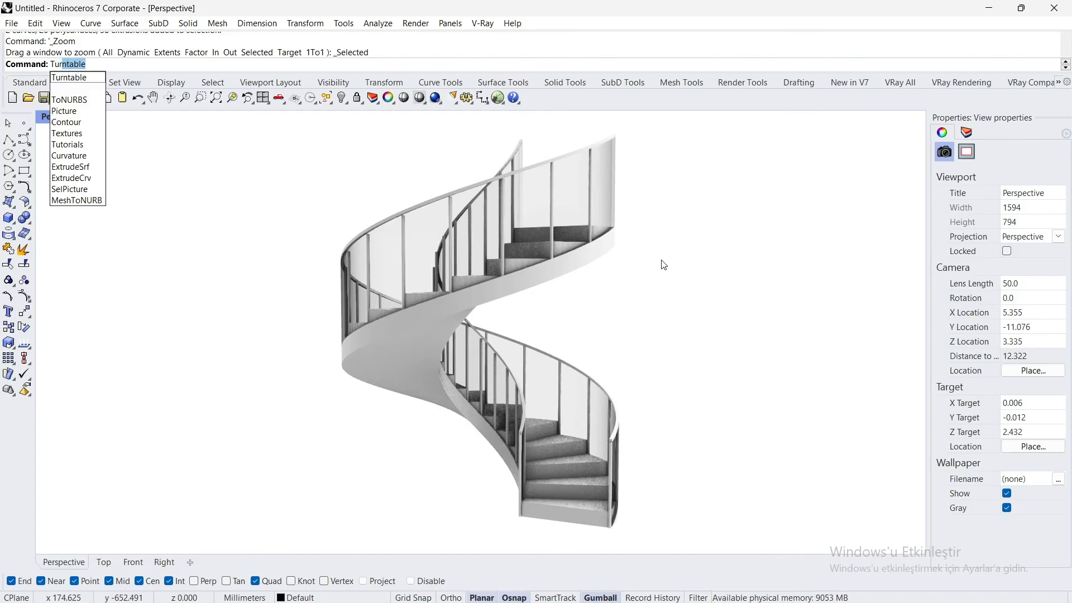
pyautogui.press('Return')
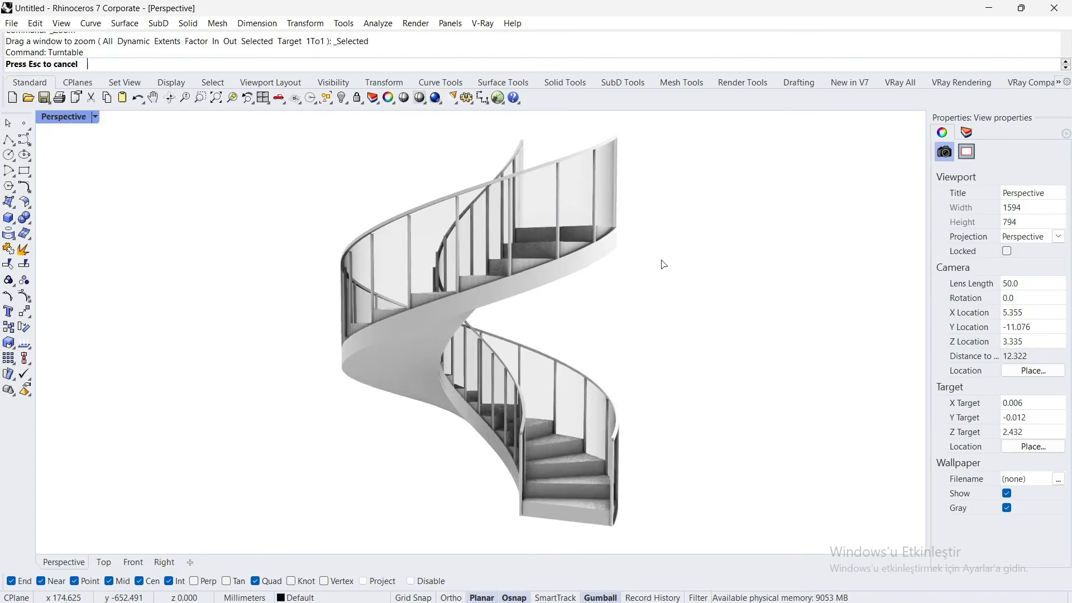